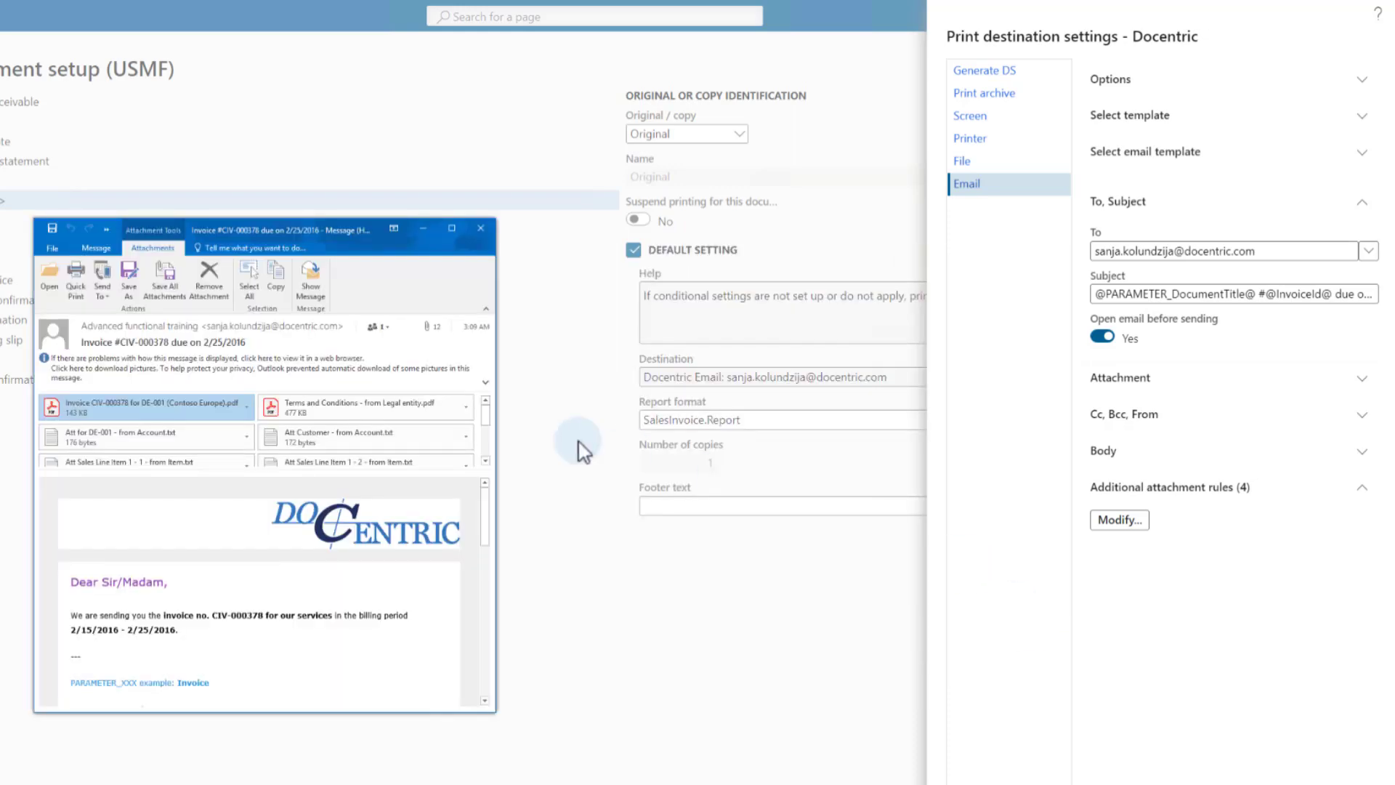
# Open the invoice PDF attached to the generated email for viewing, and close both the PDF and the message.
pyautogui.doubleClick(165, 411)
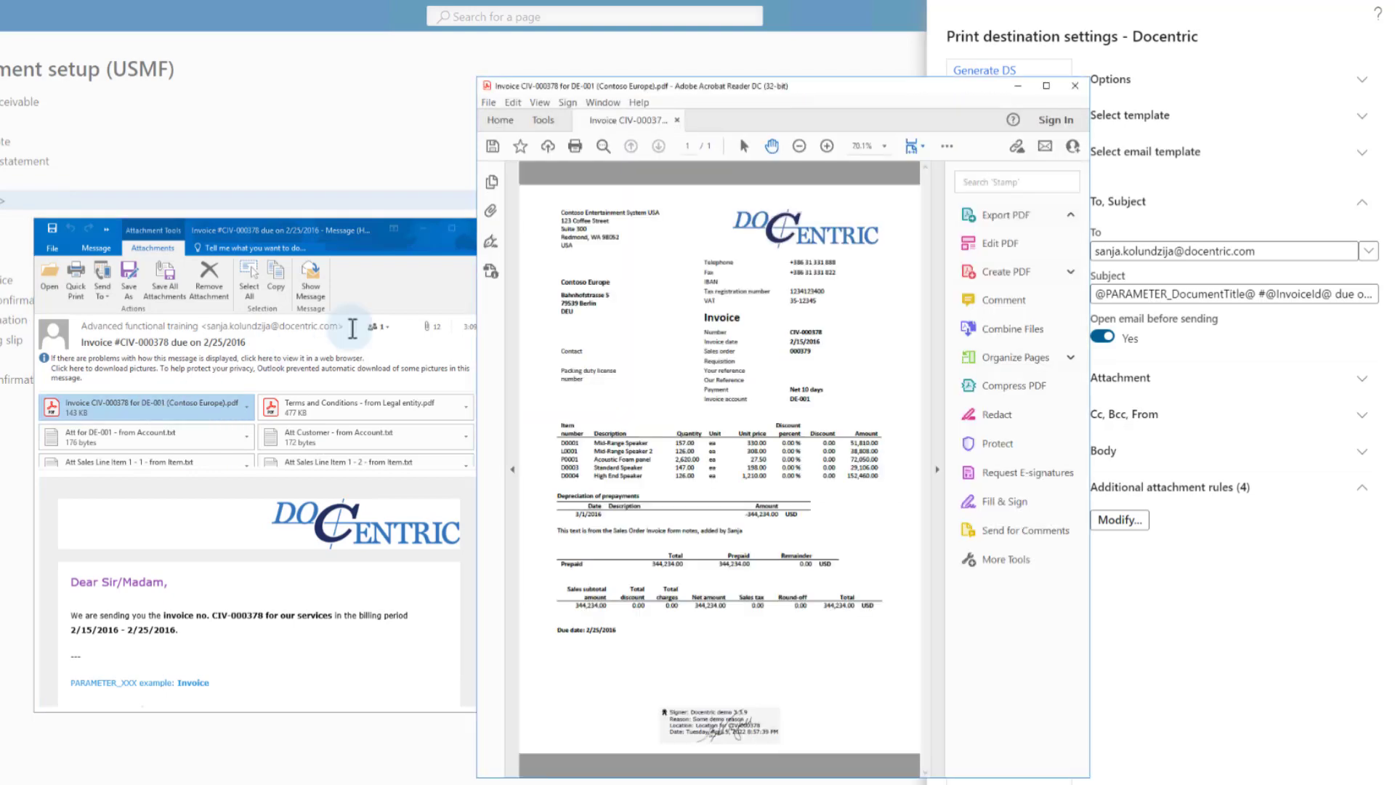
pyautogui.click(1079, 85)
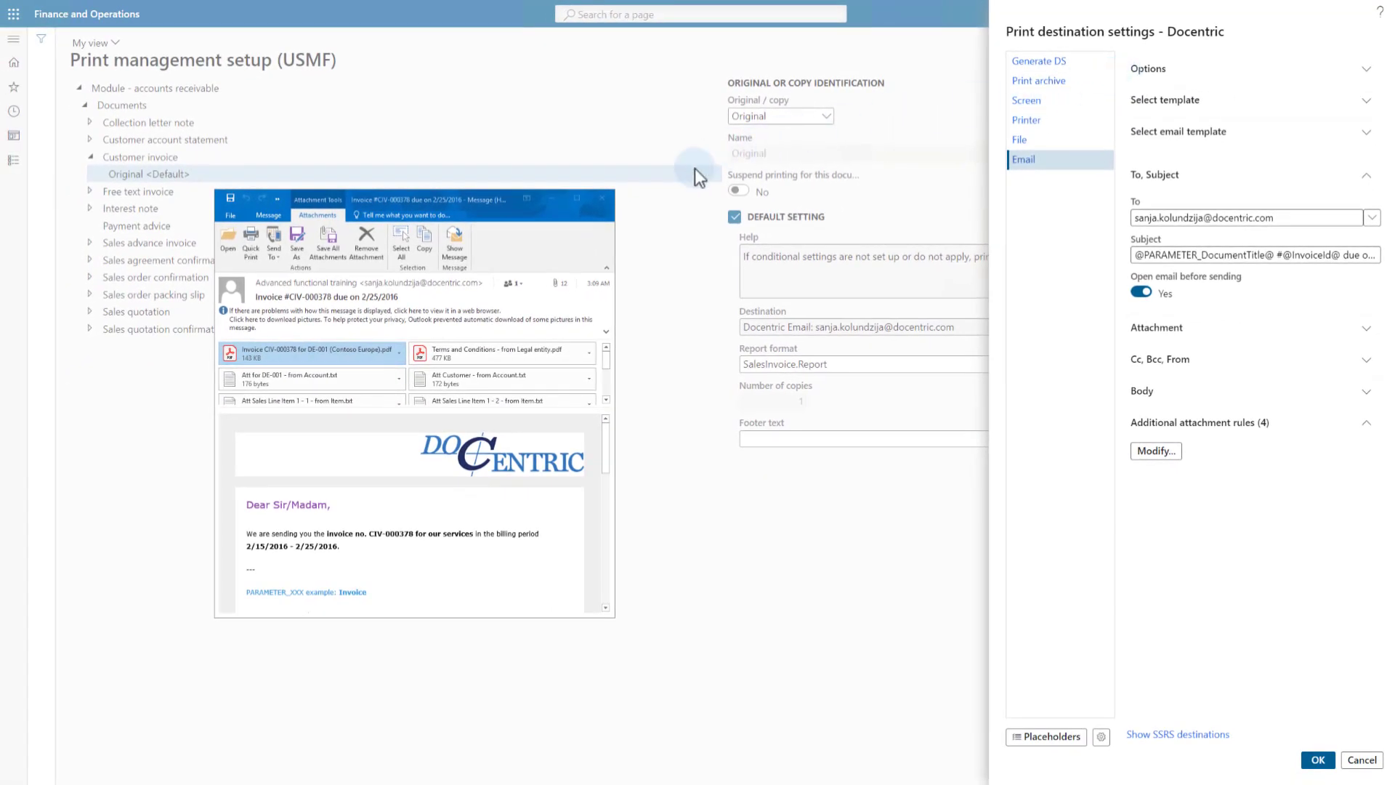
pyautogui.click(599, 198)
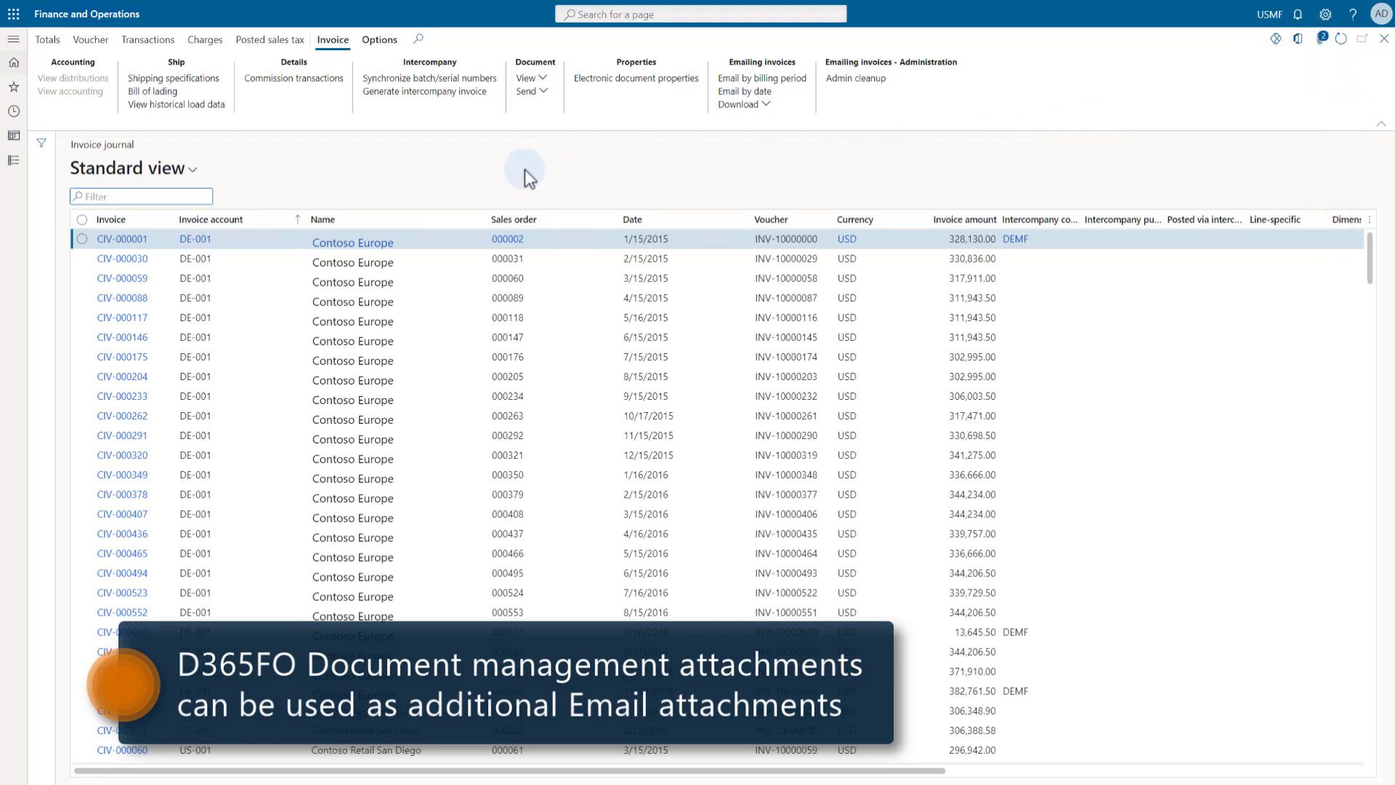
# Visit the Legal entities page, and open the additional attachment rules of the invoice's Email print destination for modification.
pyautogui.click(13, 86)
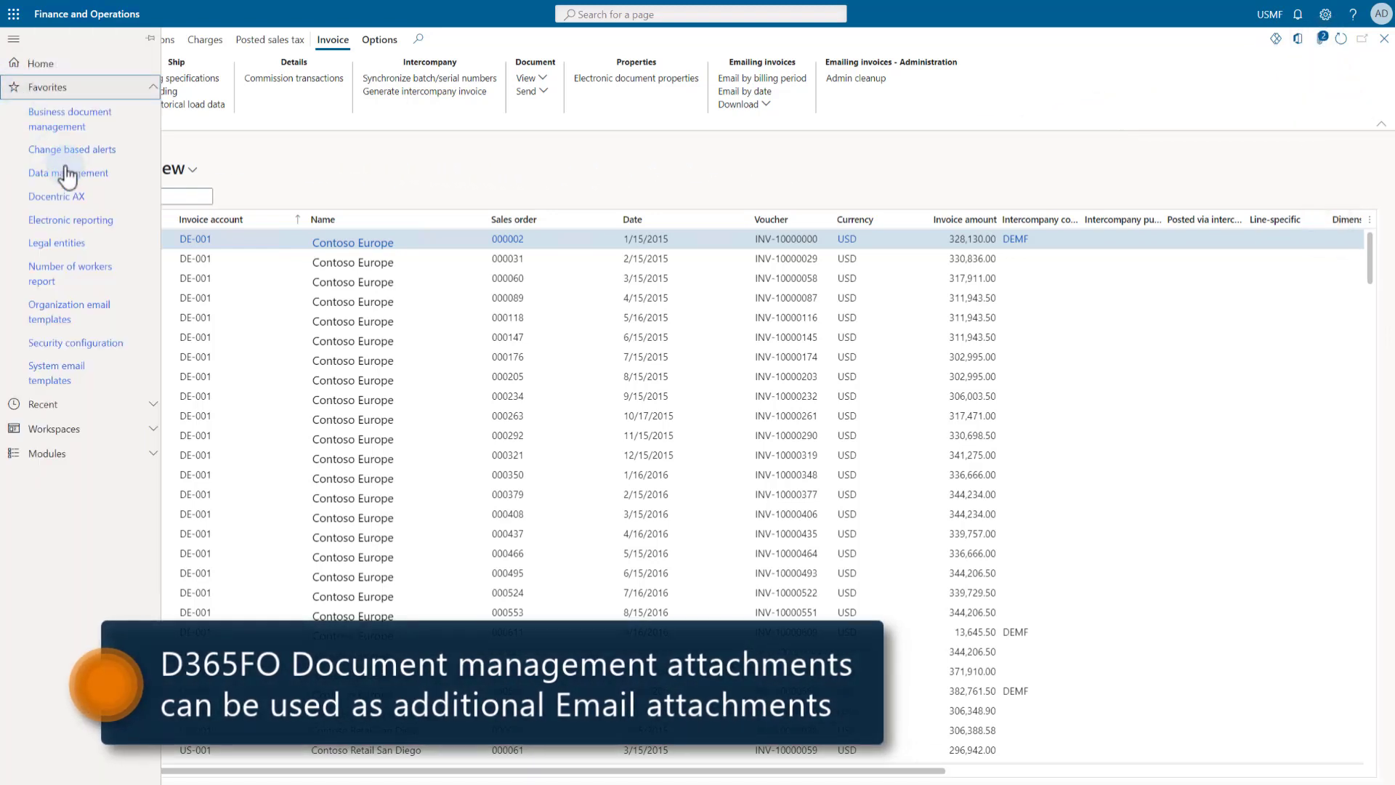
pyautogui.click(76, 245)
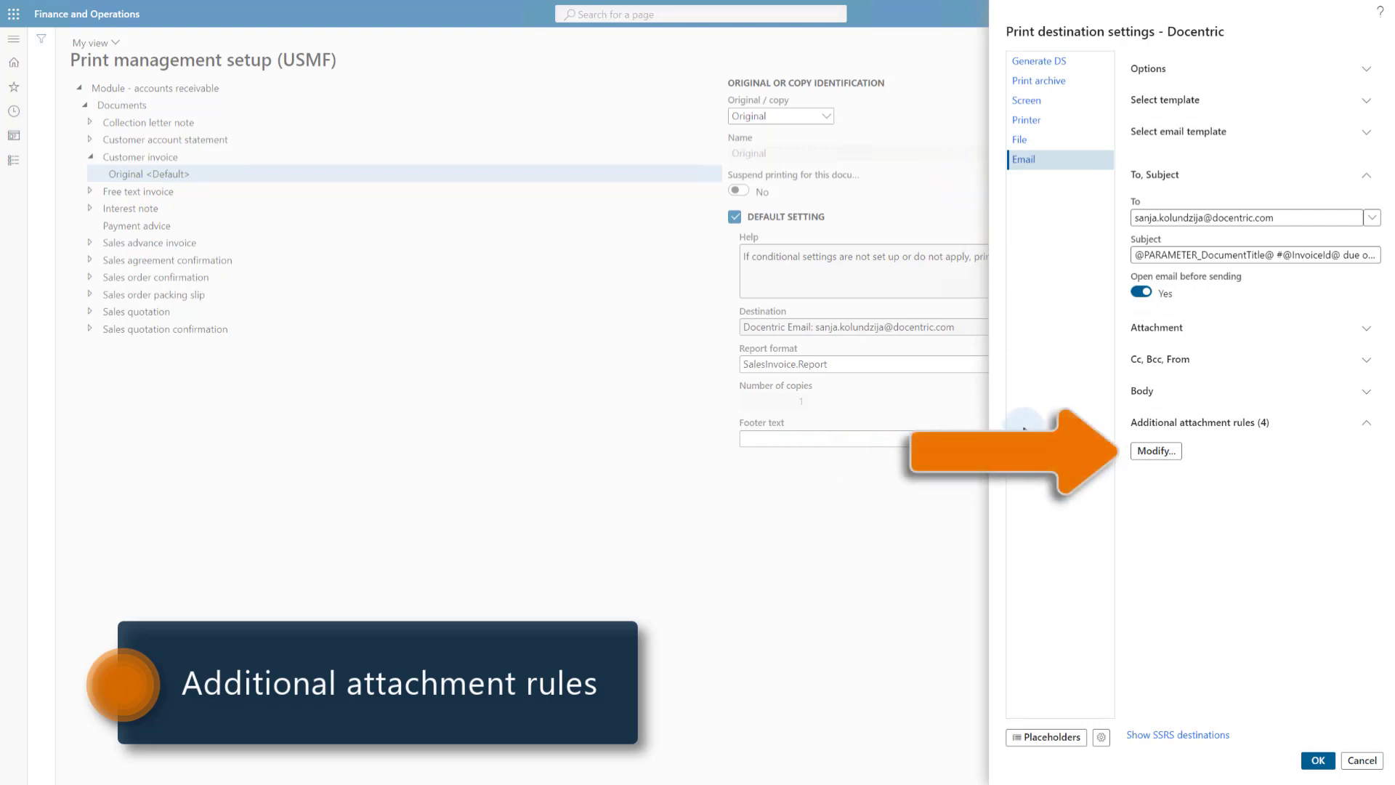
pyautogui.click(1155, 451)
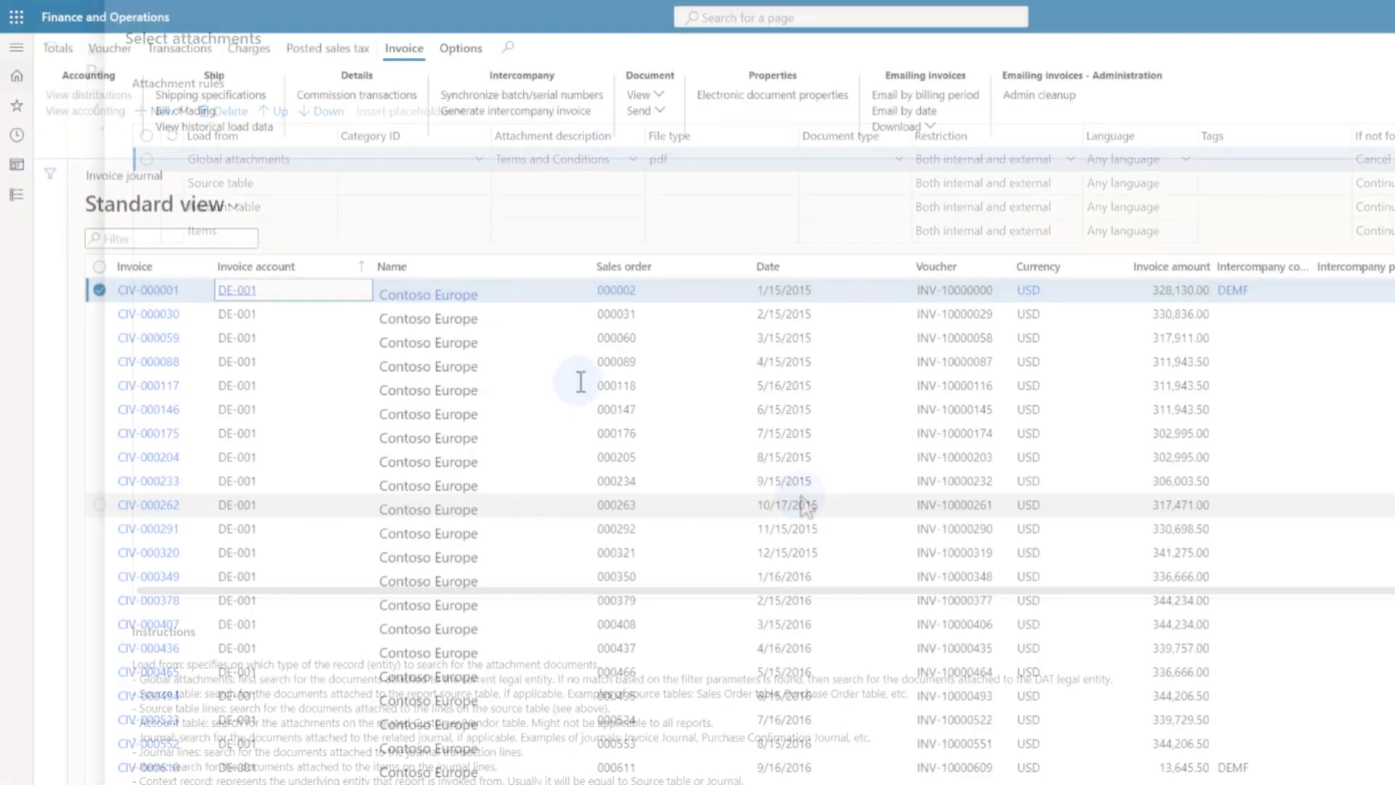
# Examine the two Terms and Conditions attachments, docx and pdf, of the USMF legal entity.
pyautogui.click(16, 109)
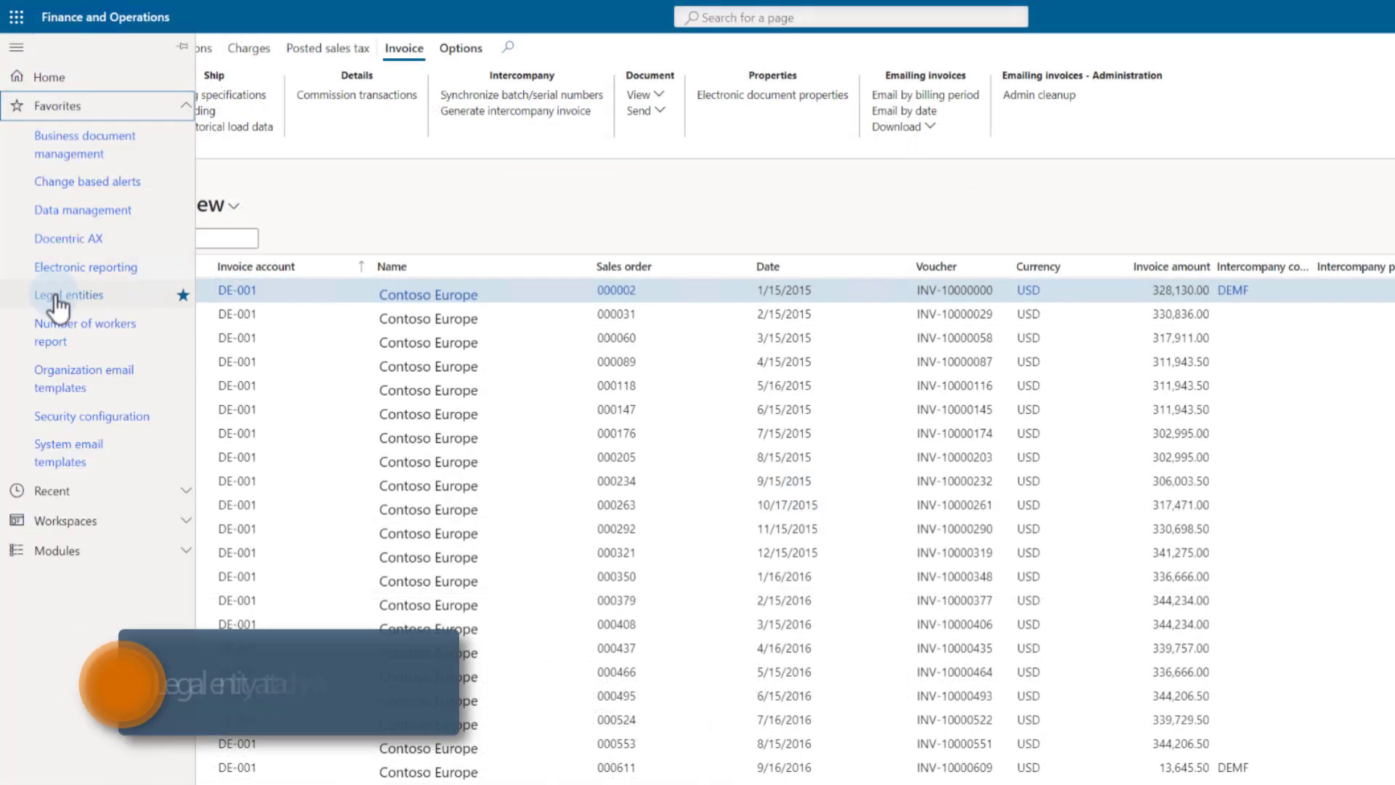
pyautogui.click(69, 295)
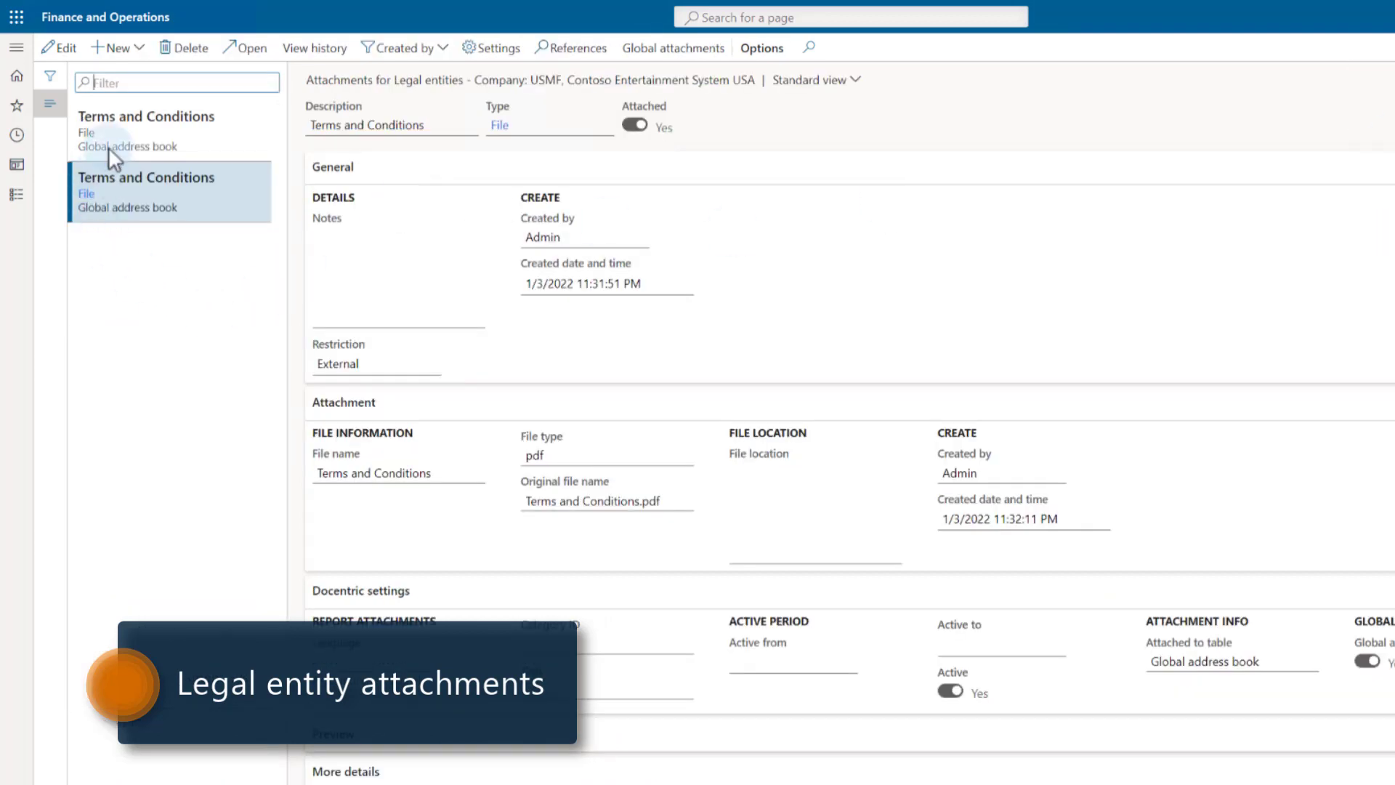
pyautogui.click(102, 138)
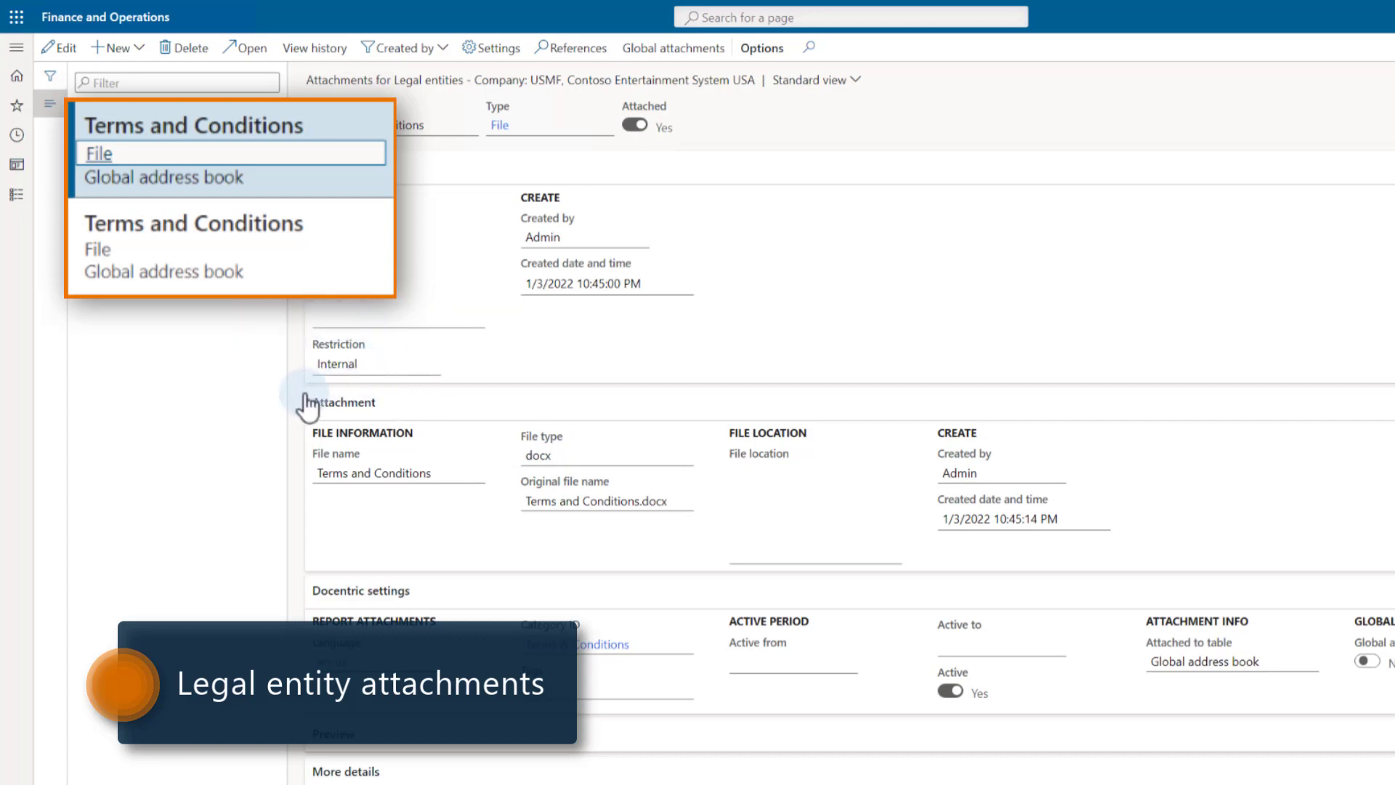
pyautogui.click(106, 247)
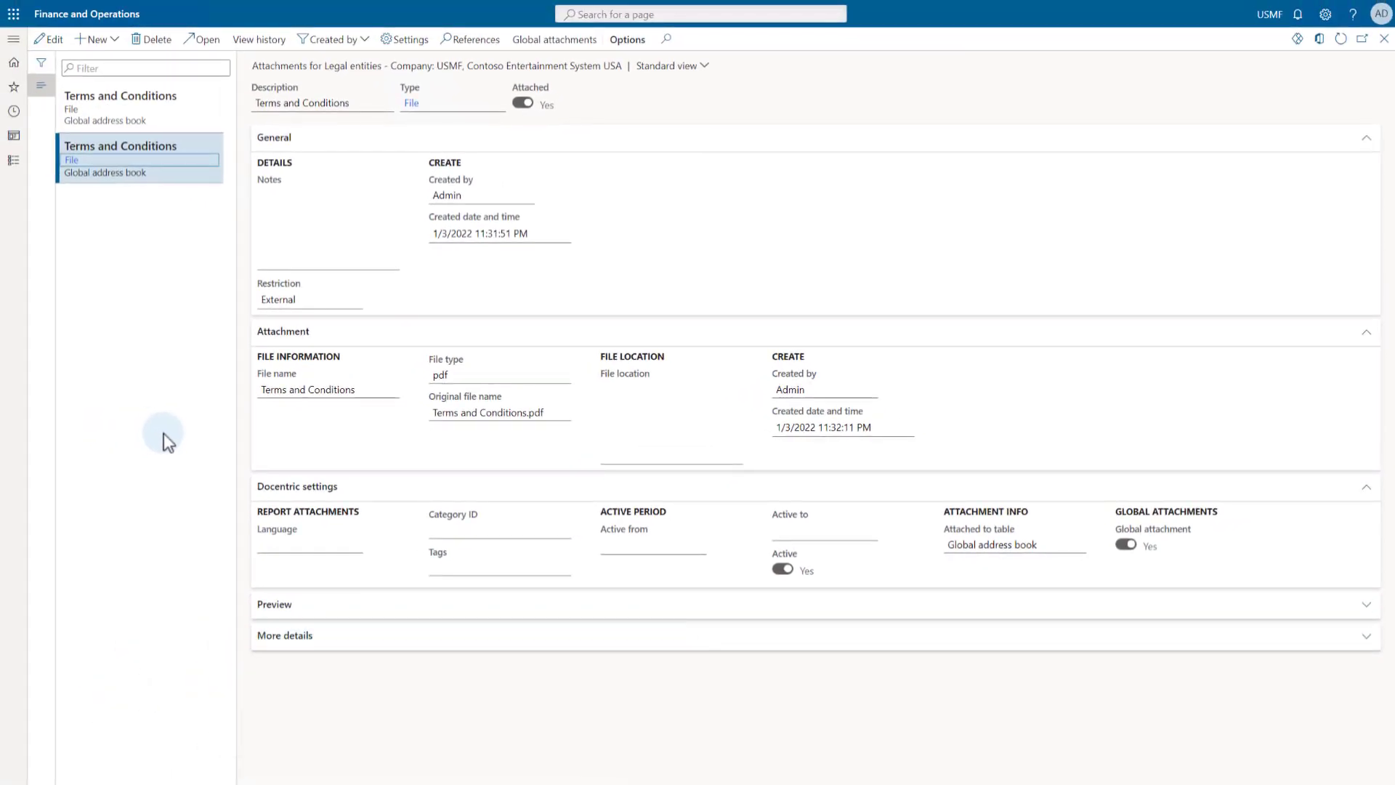
# Review the available Category ID and Attachment description values for the Global attachments rule.
pyautogui.click(399, 141)
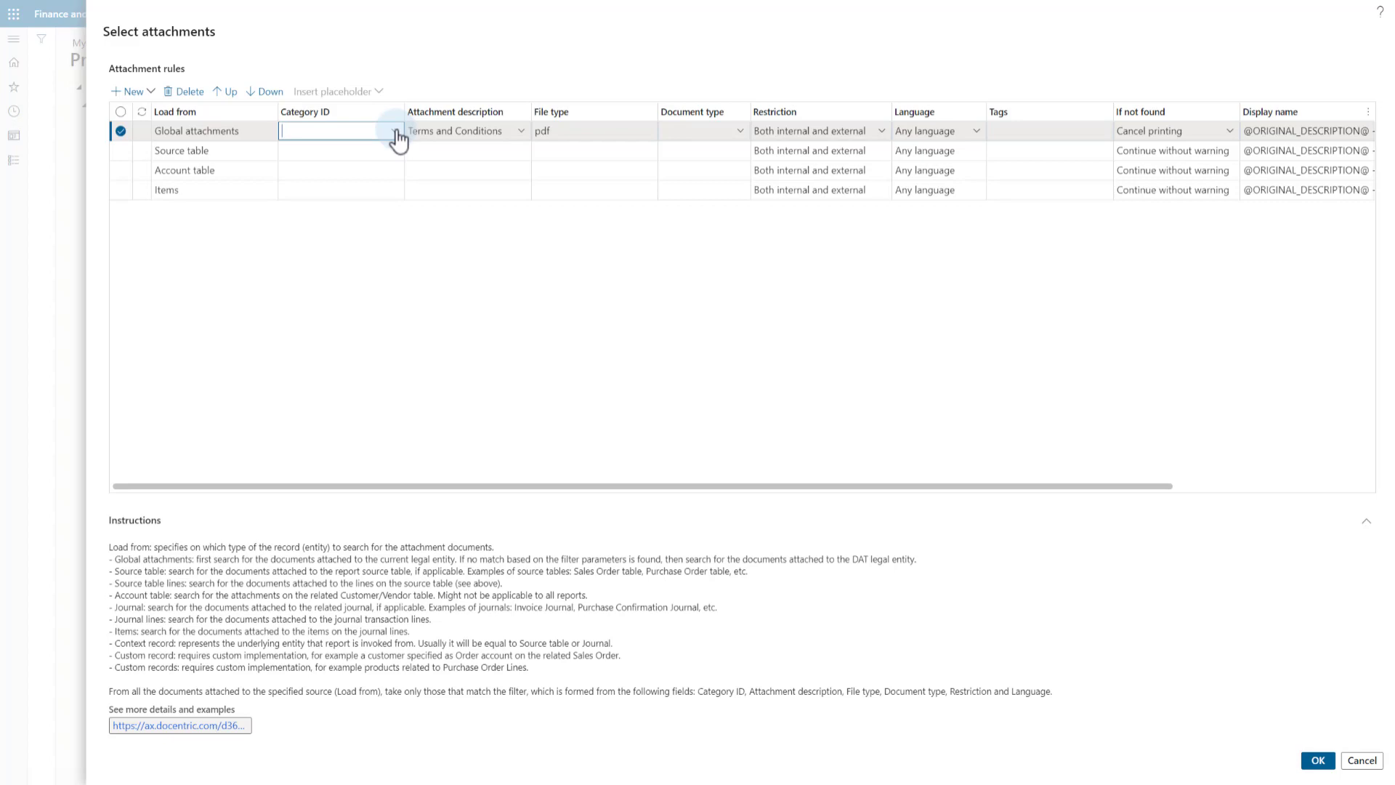
pyautogui.click(523, 135)
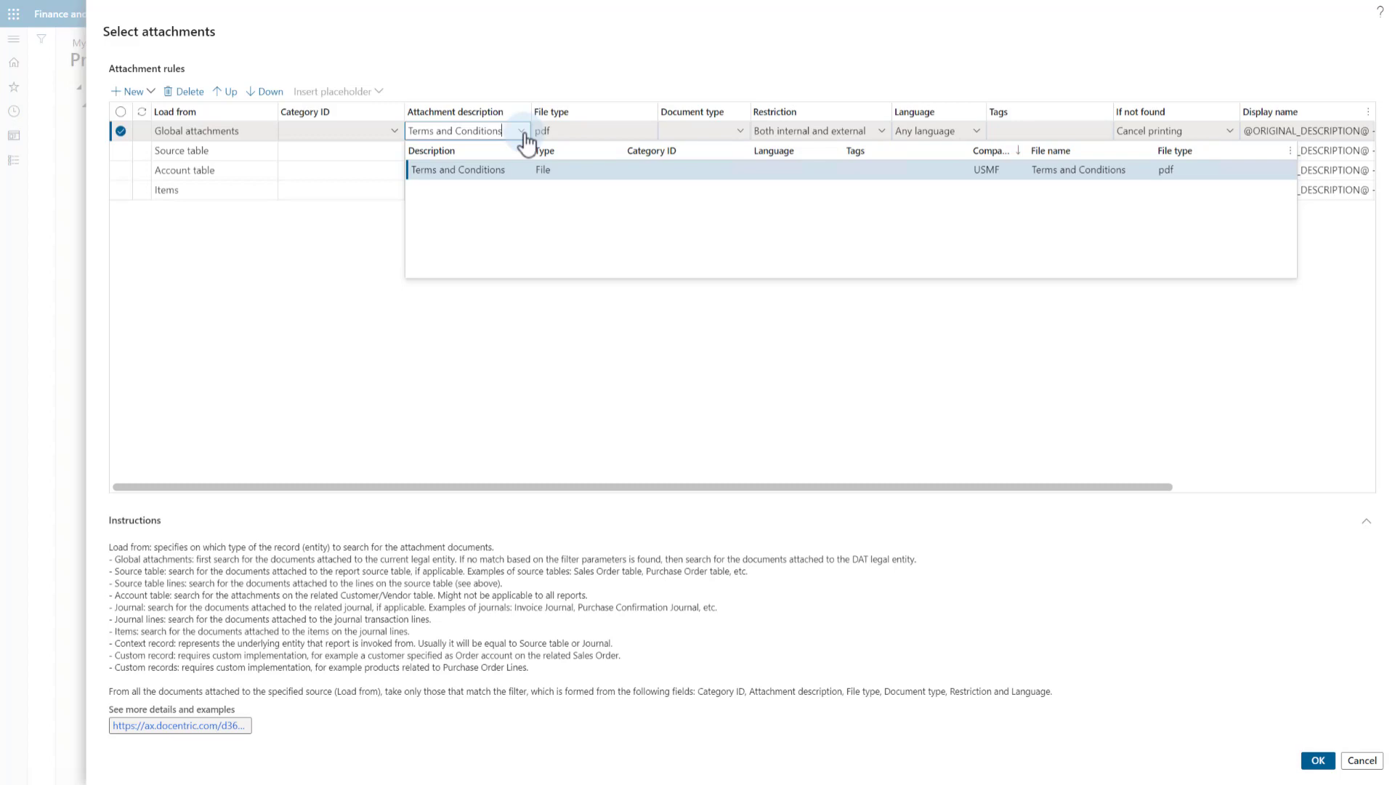
pyautogui.click(566, 367)
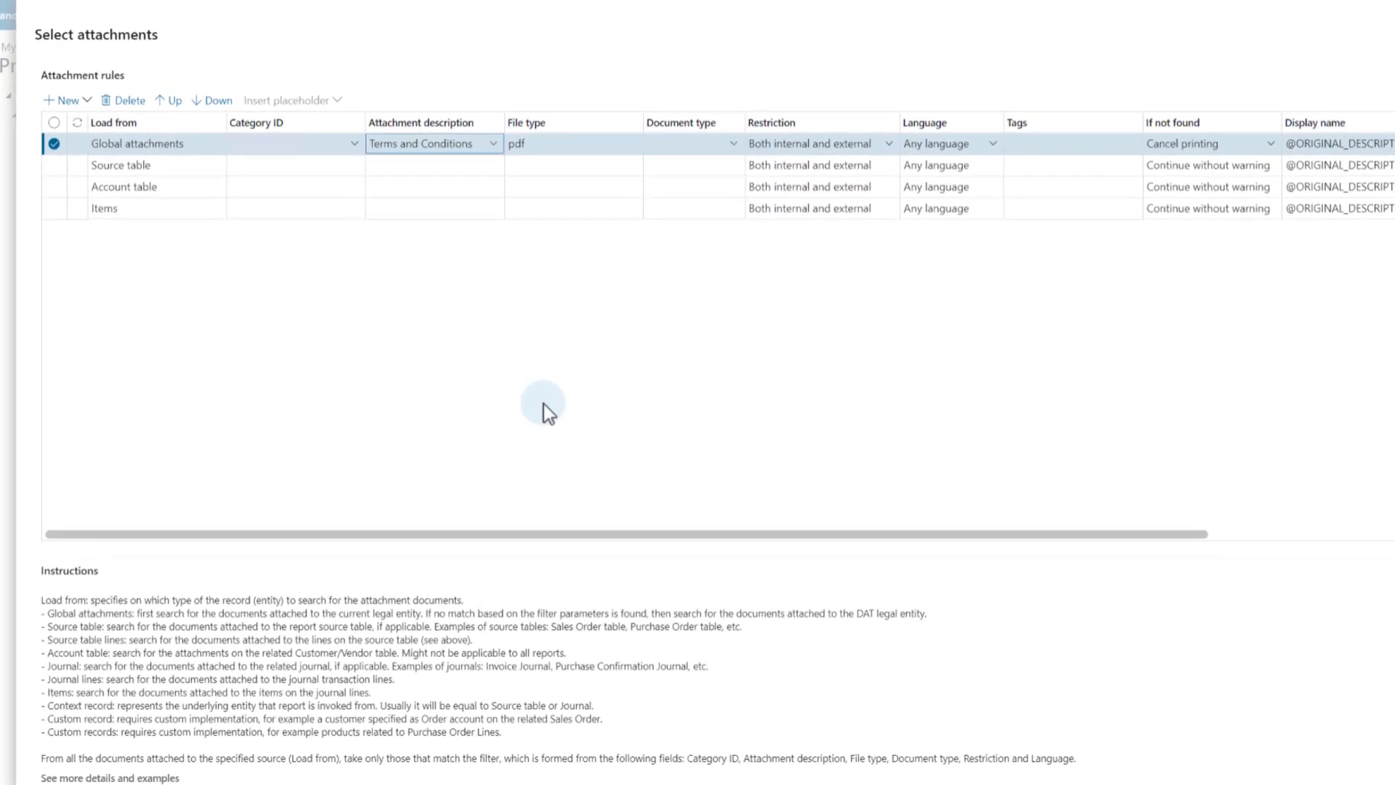
pyautogui.click(356, 144)
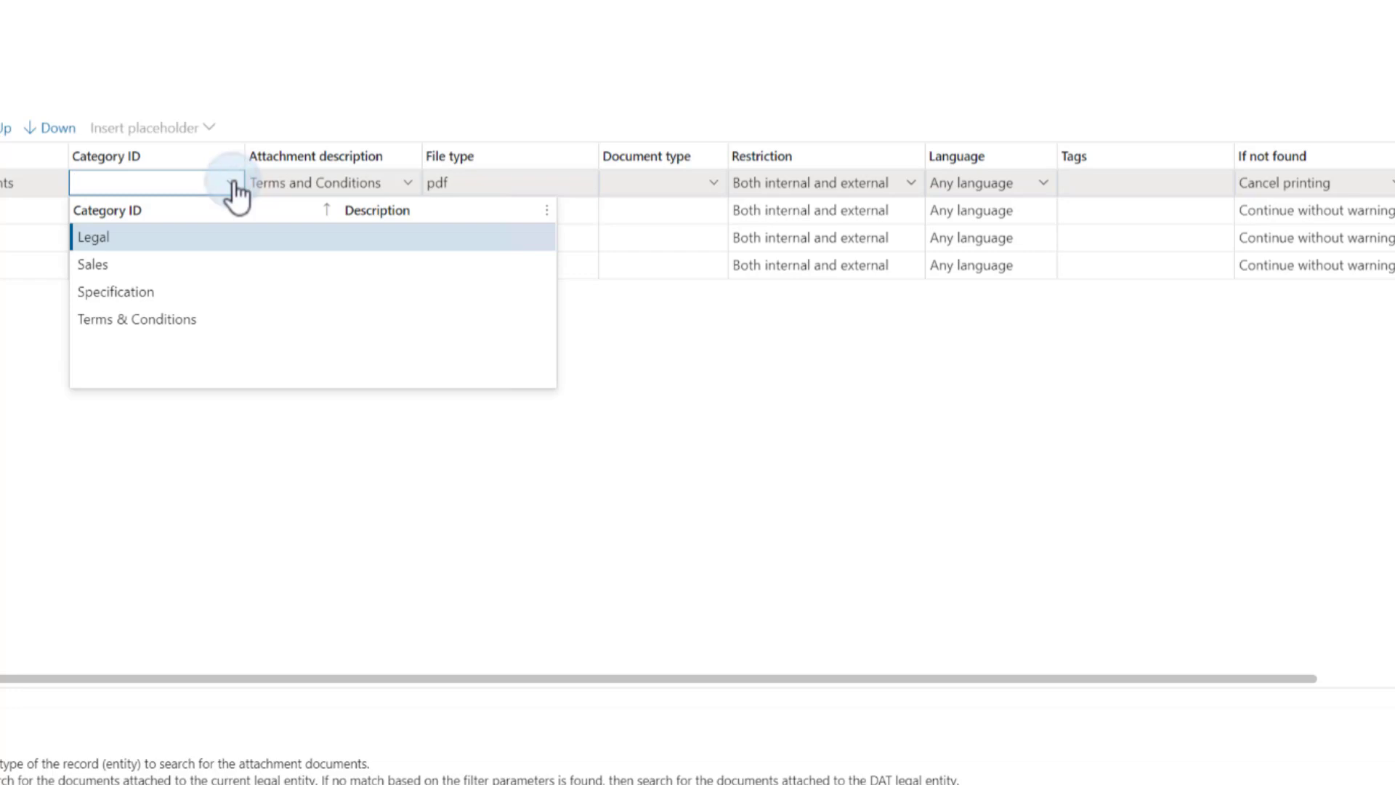
pyautogui.click(234, 187)
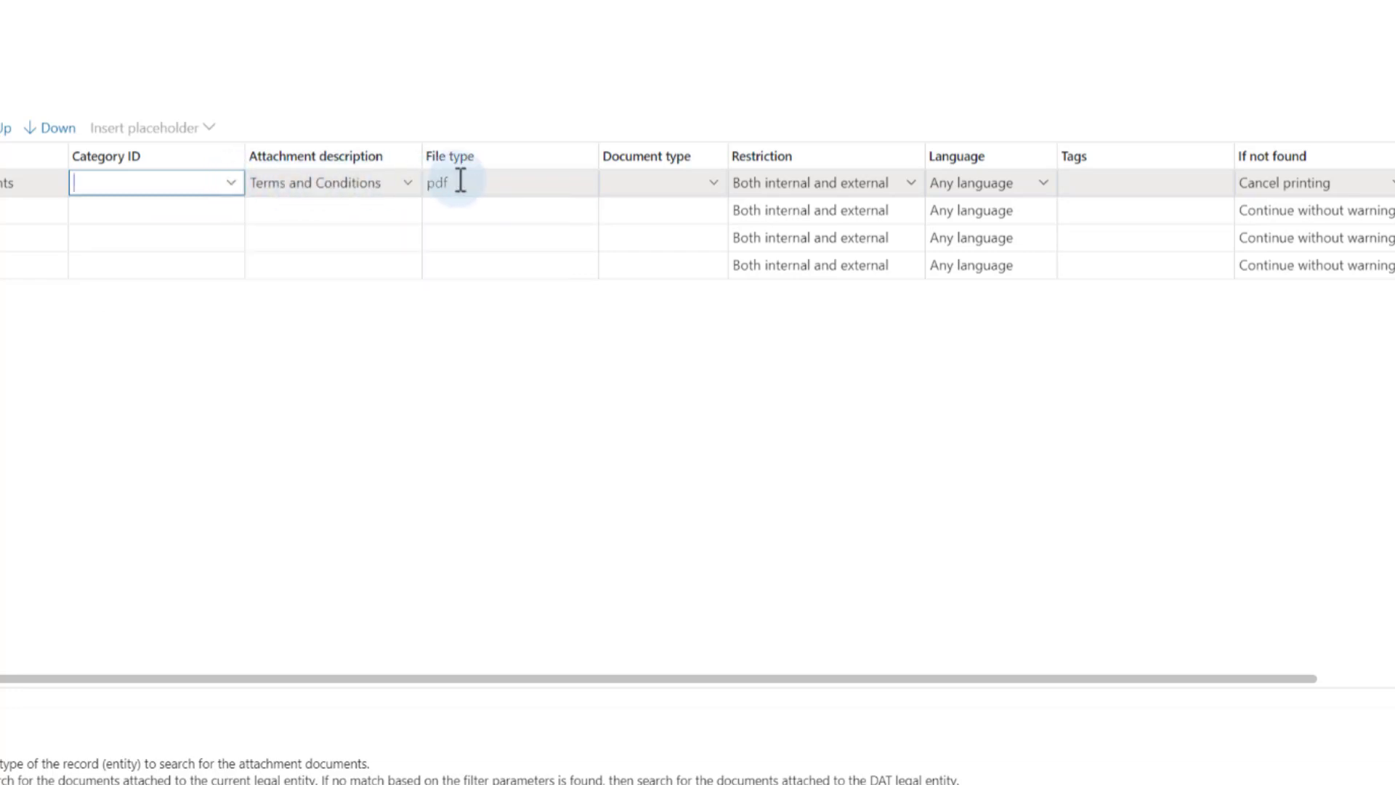
# Review the Document type, Restriction, Language and If not found options of the Global attachments rule.
pyautogui.click(714, 186)
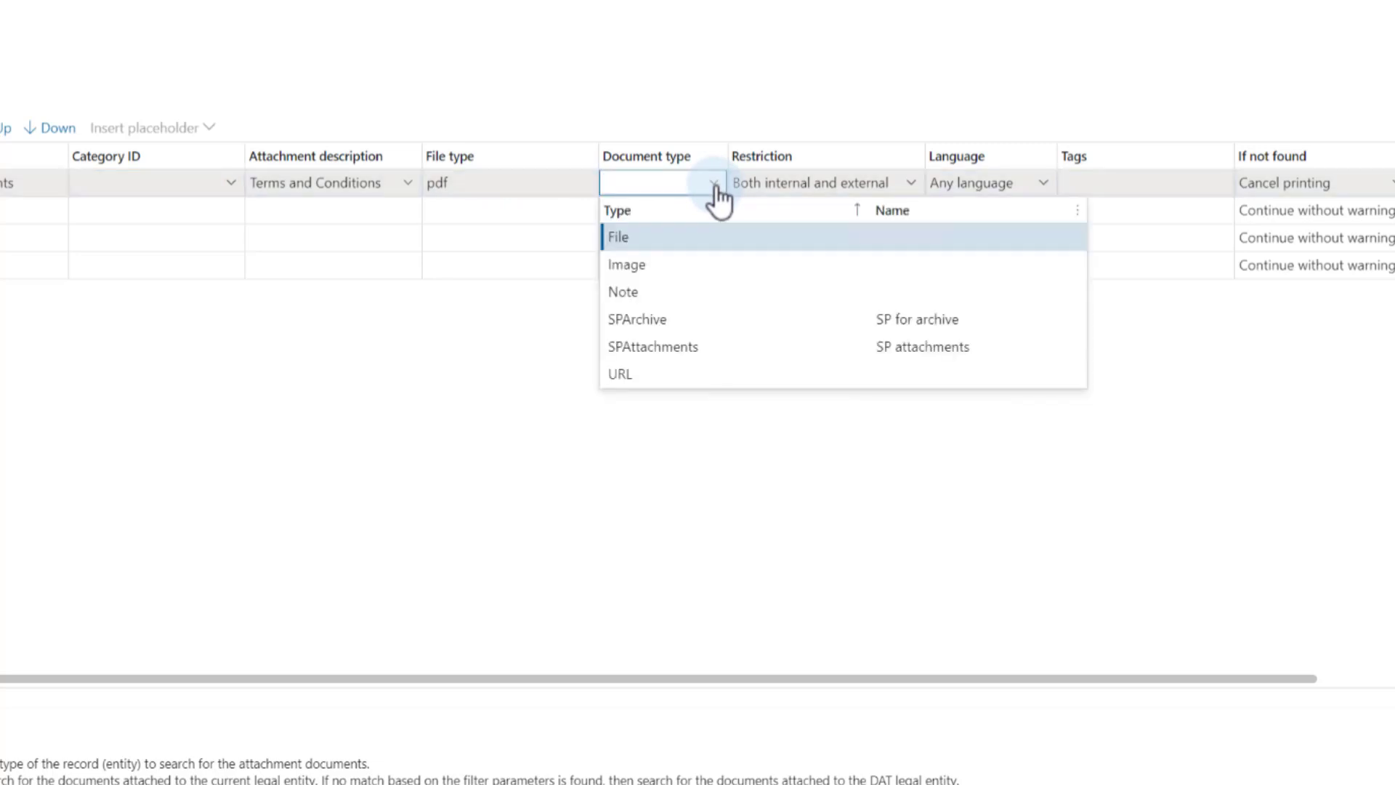
pyautogui.click(715, 188)
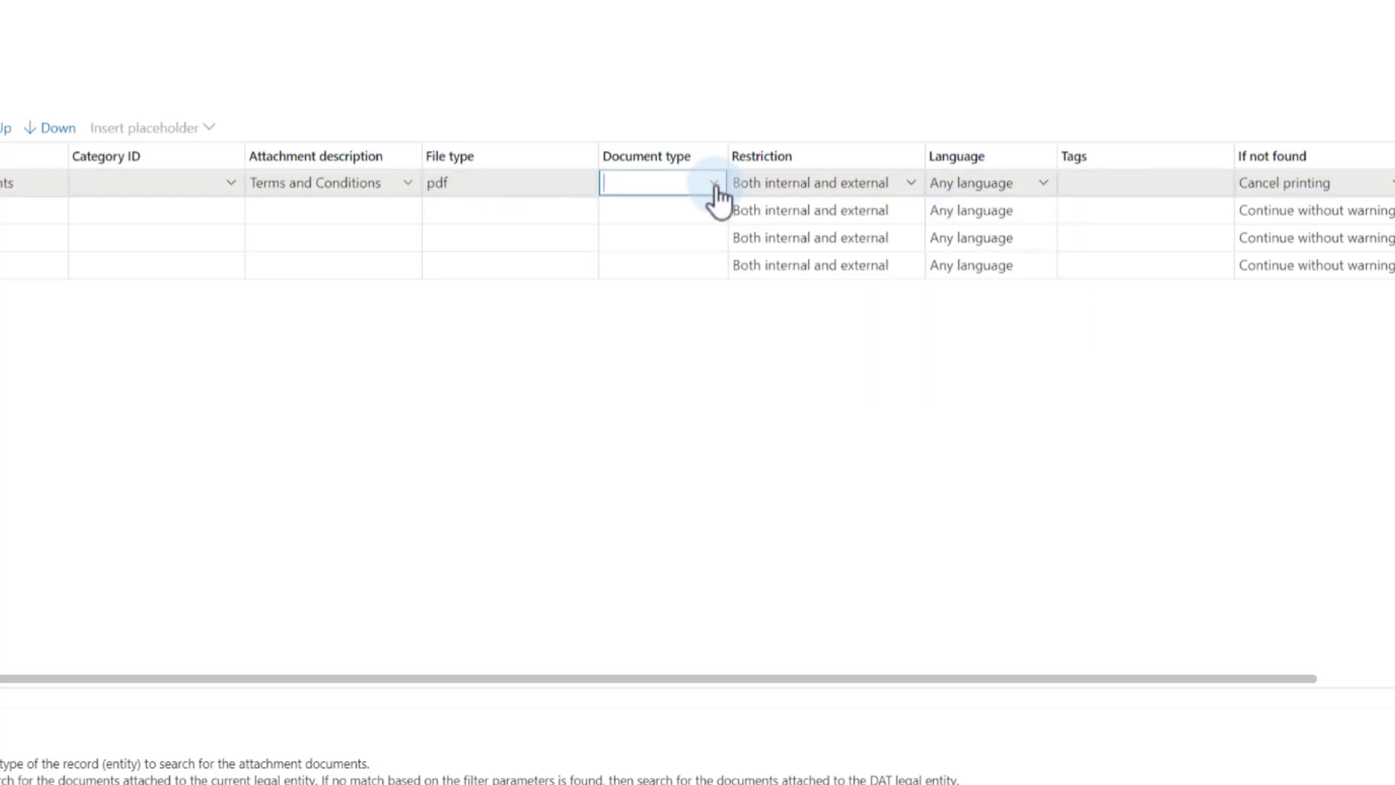
pyautogui.click(912, 184)
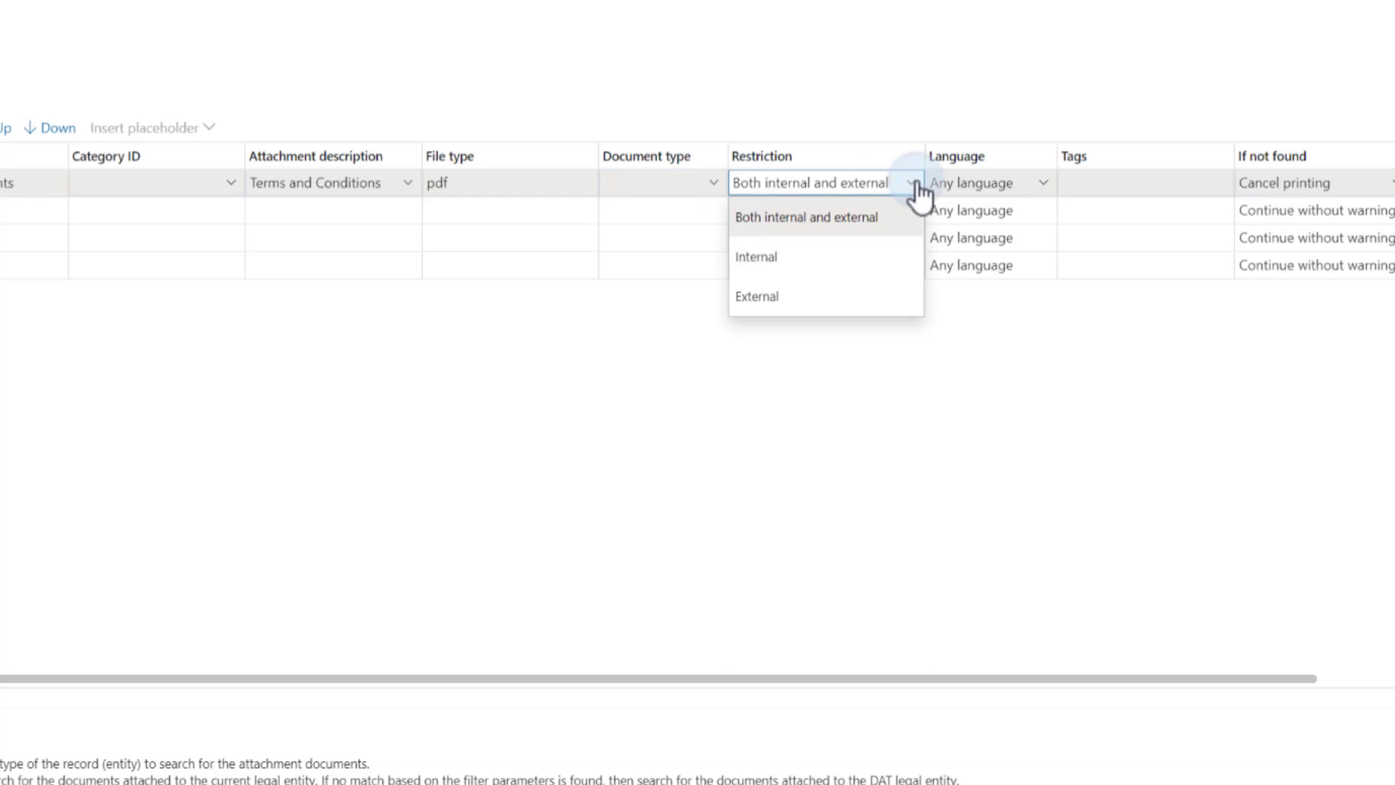
pyautogui.click(916, 185)
pyautogui.click(1044, 186)
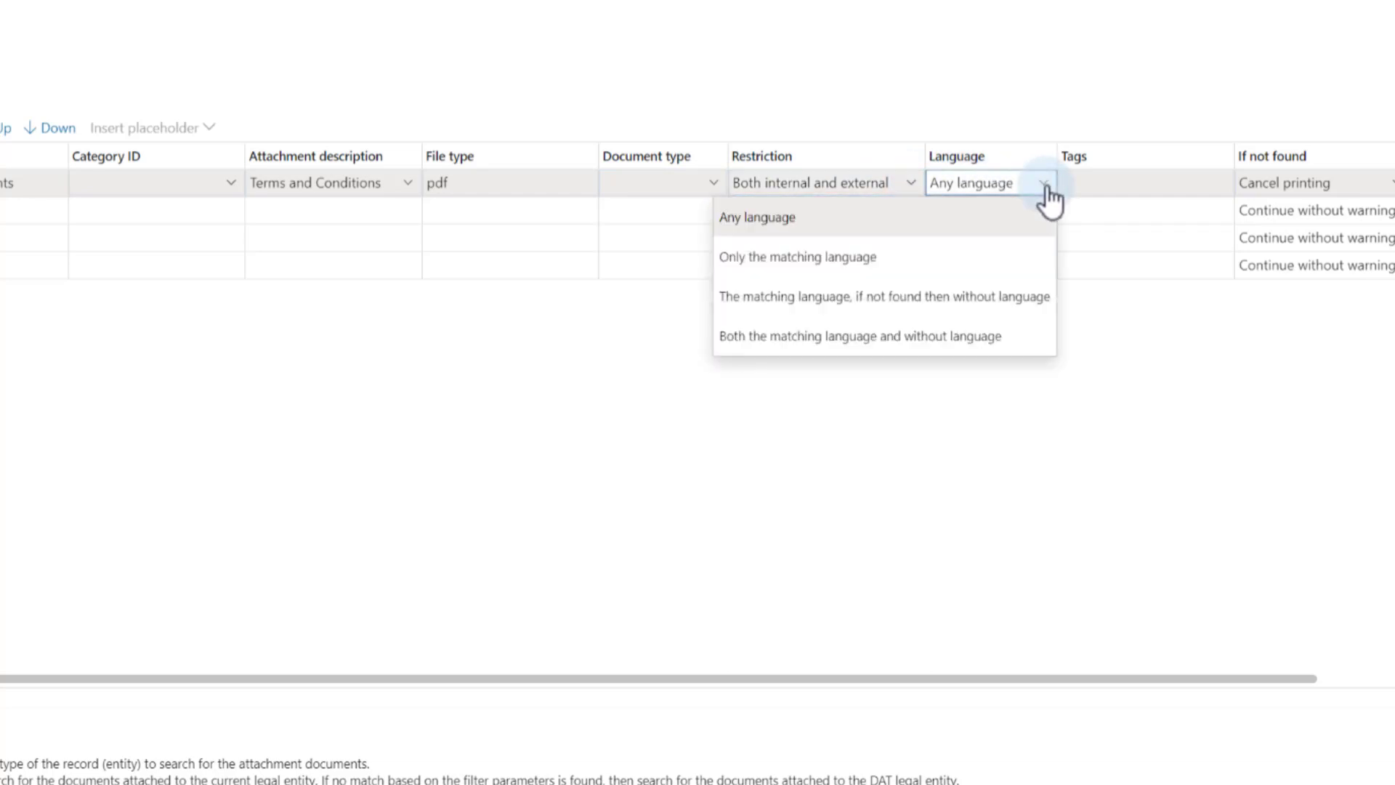
pyautogui.click(1046, 188)
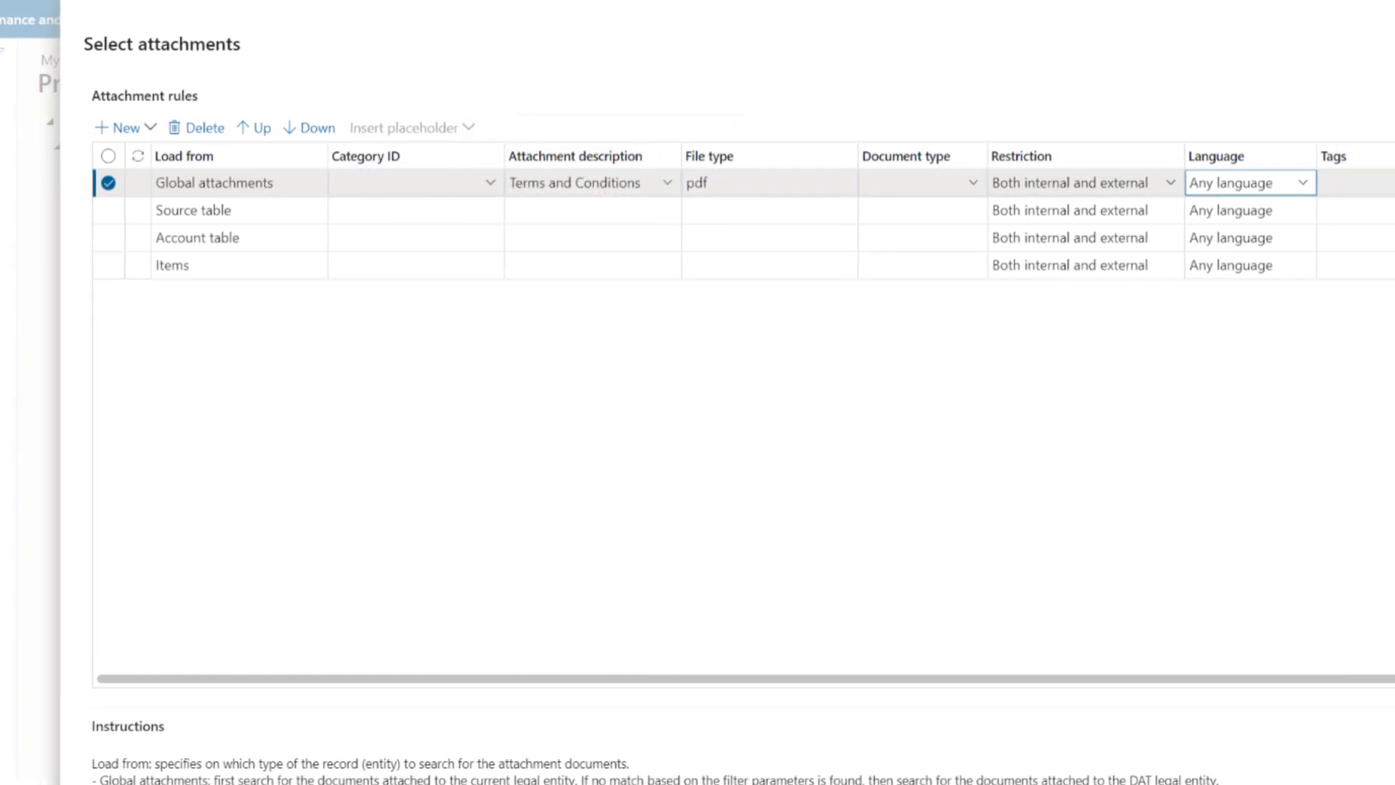
pyautogui.click(1166, 183)
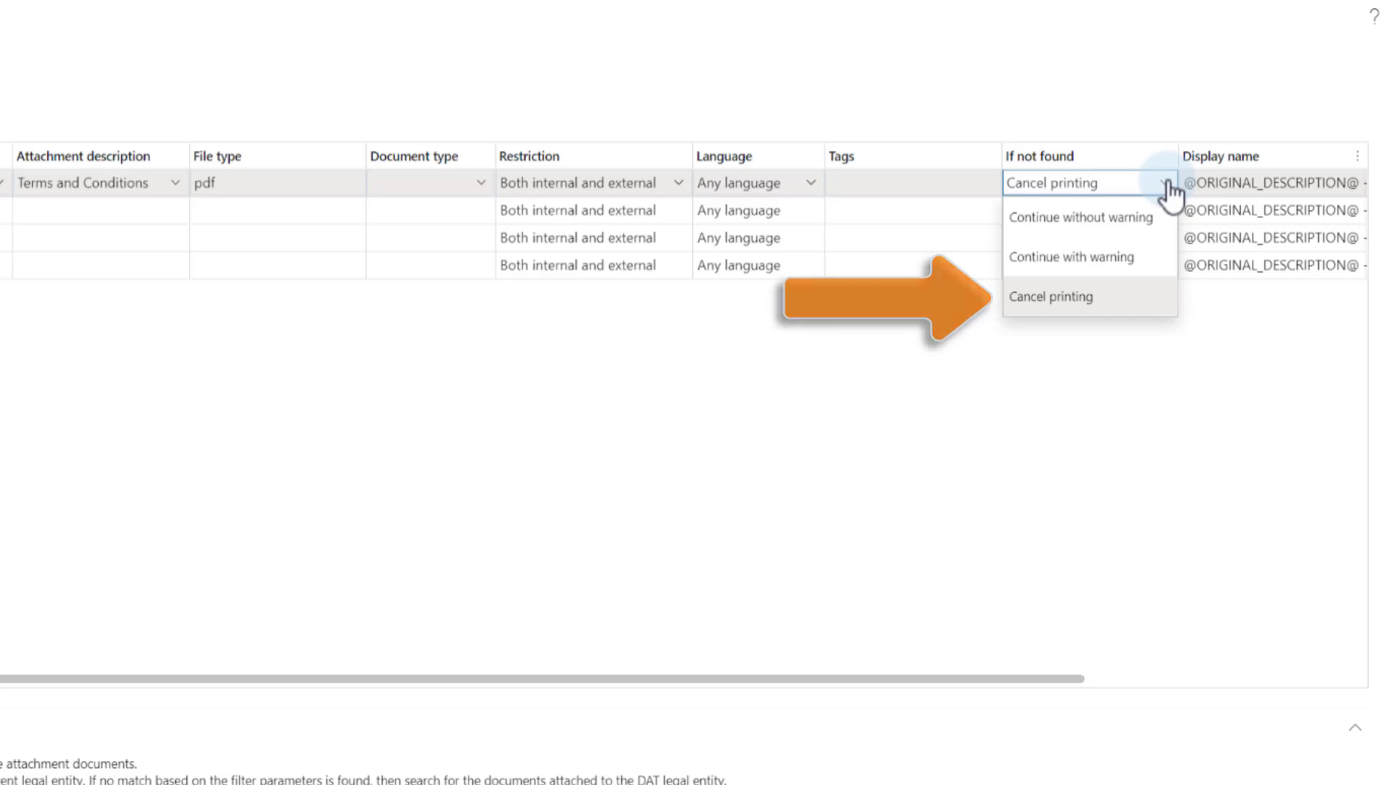
pyautogui.click(1166, 184)
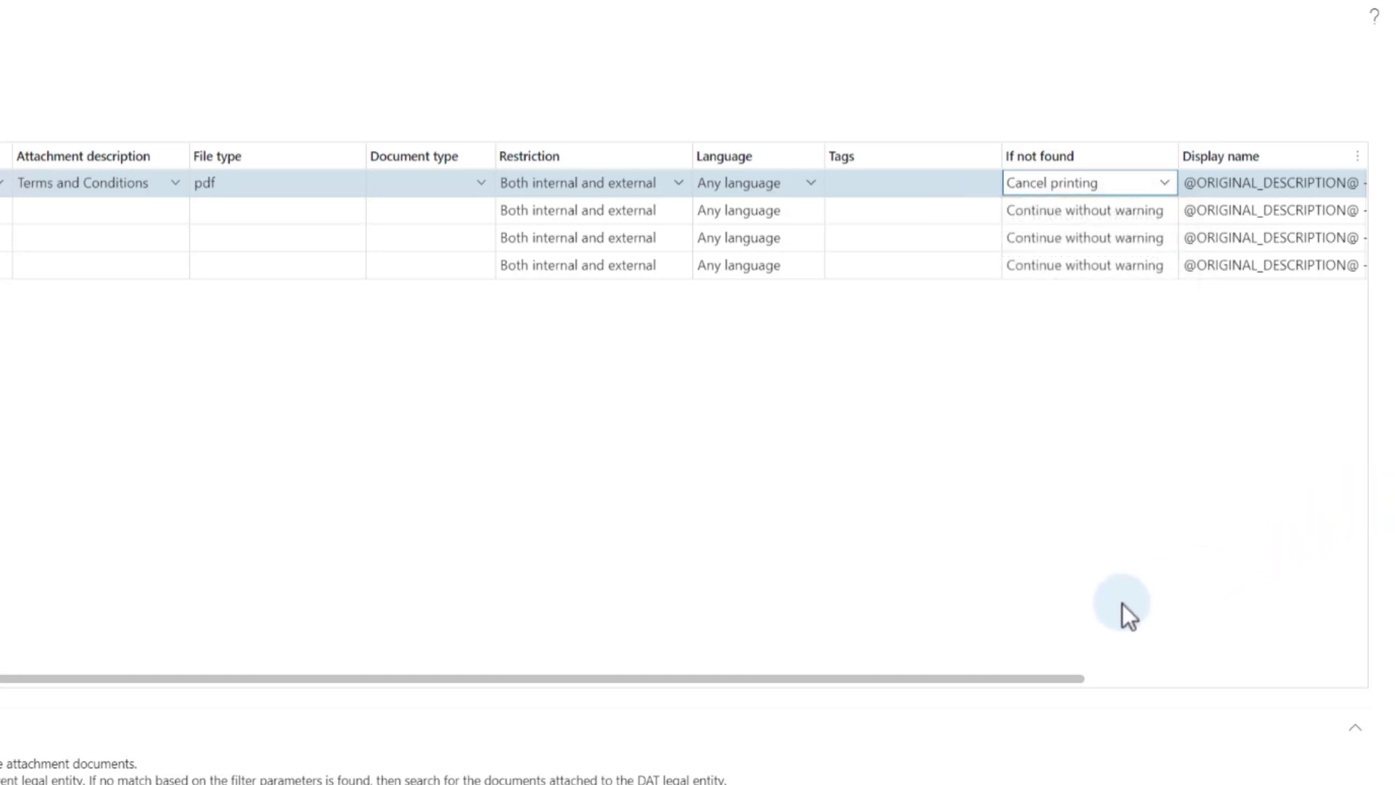
# Examine the attachment rules' display names and browse the placeholders that can be inserted for the Global attachments rule.
pyautogui.moveTo(1039, 678); pyautogui.dragTo(1375, 681)
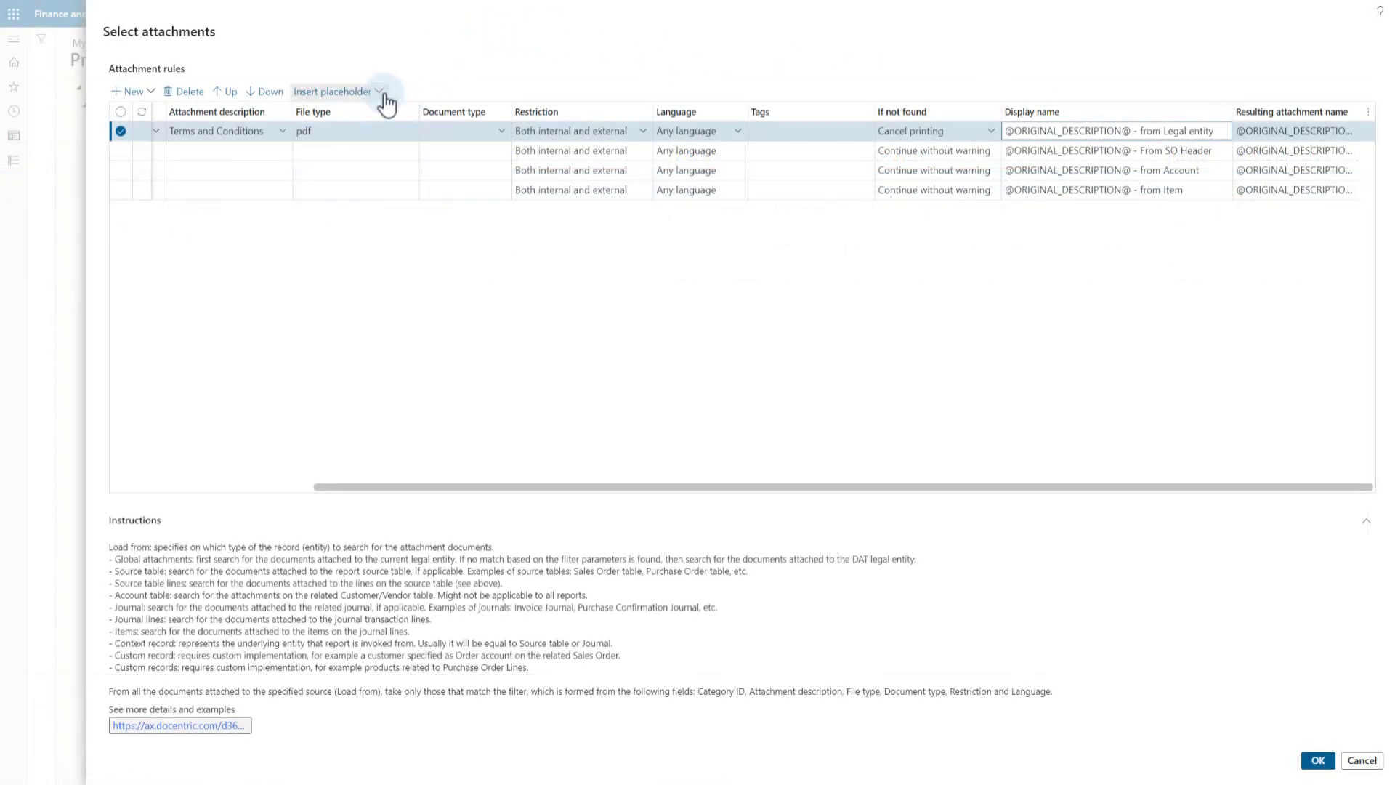
pyautogui.click(385, 102)
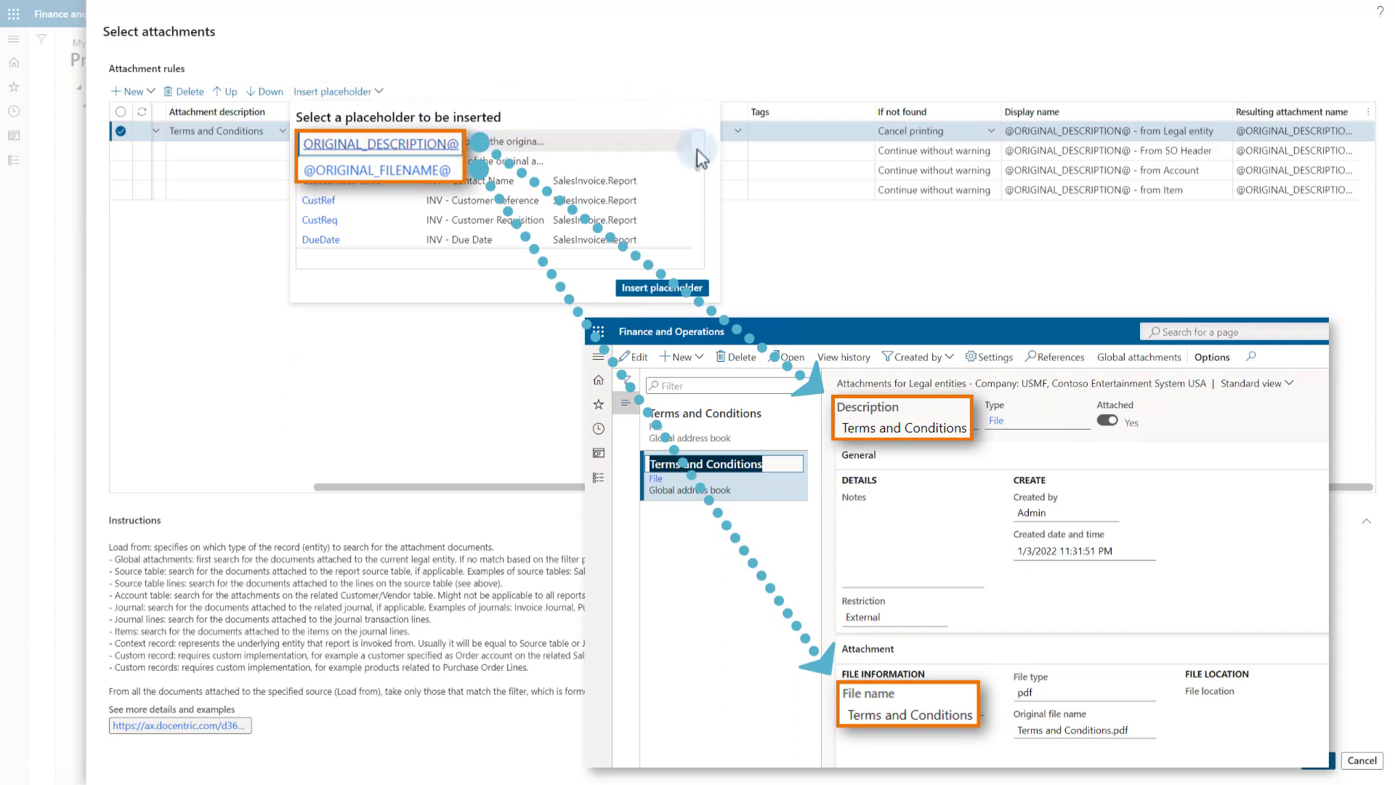
pyautogui.moveTo(699, 163); pyautogui.dragTo(713, 236)
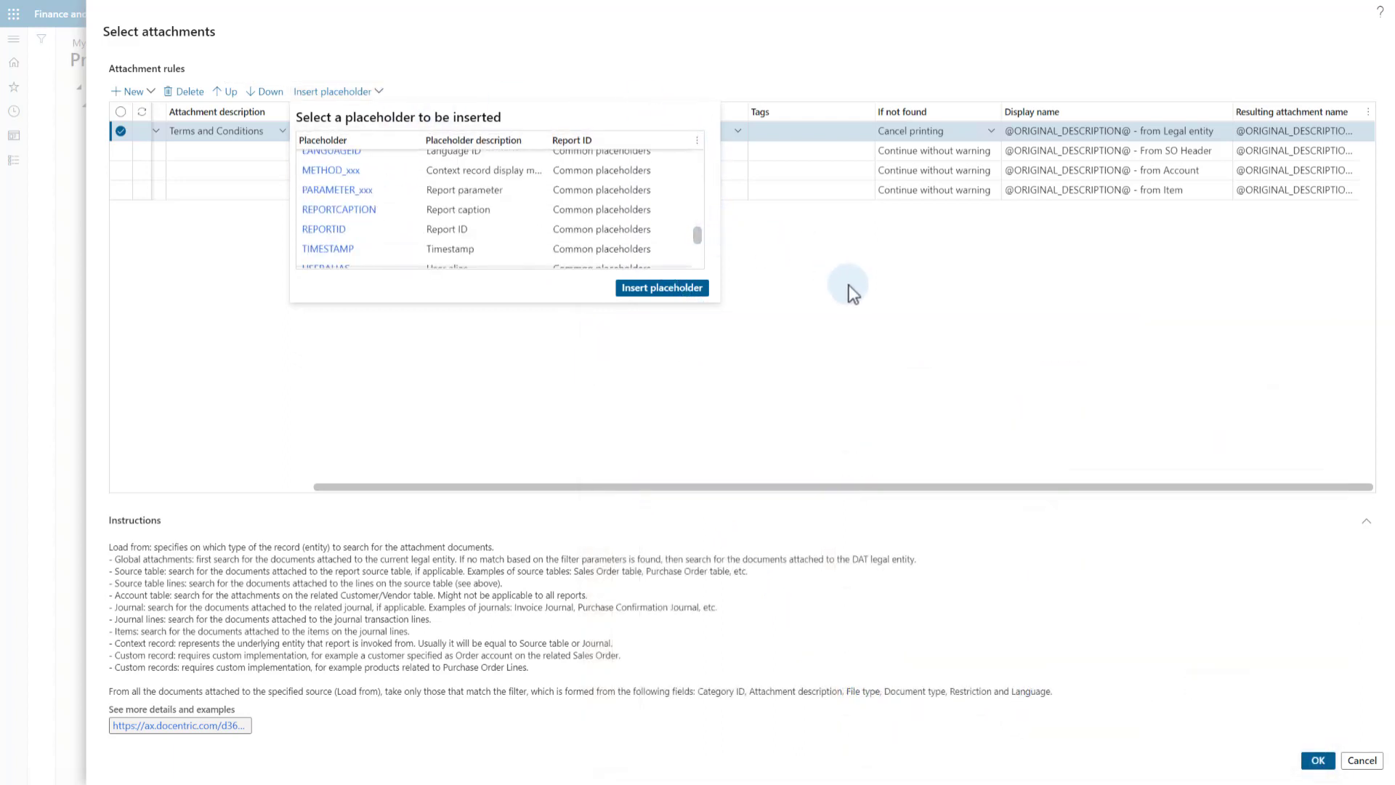
pyautogui.click(876, 315)
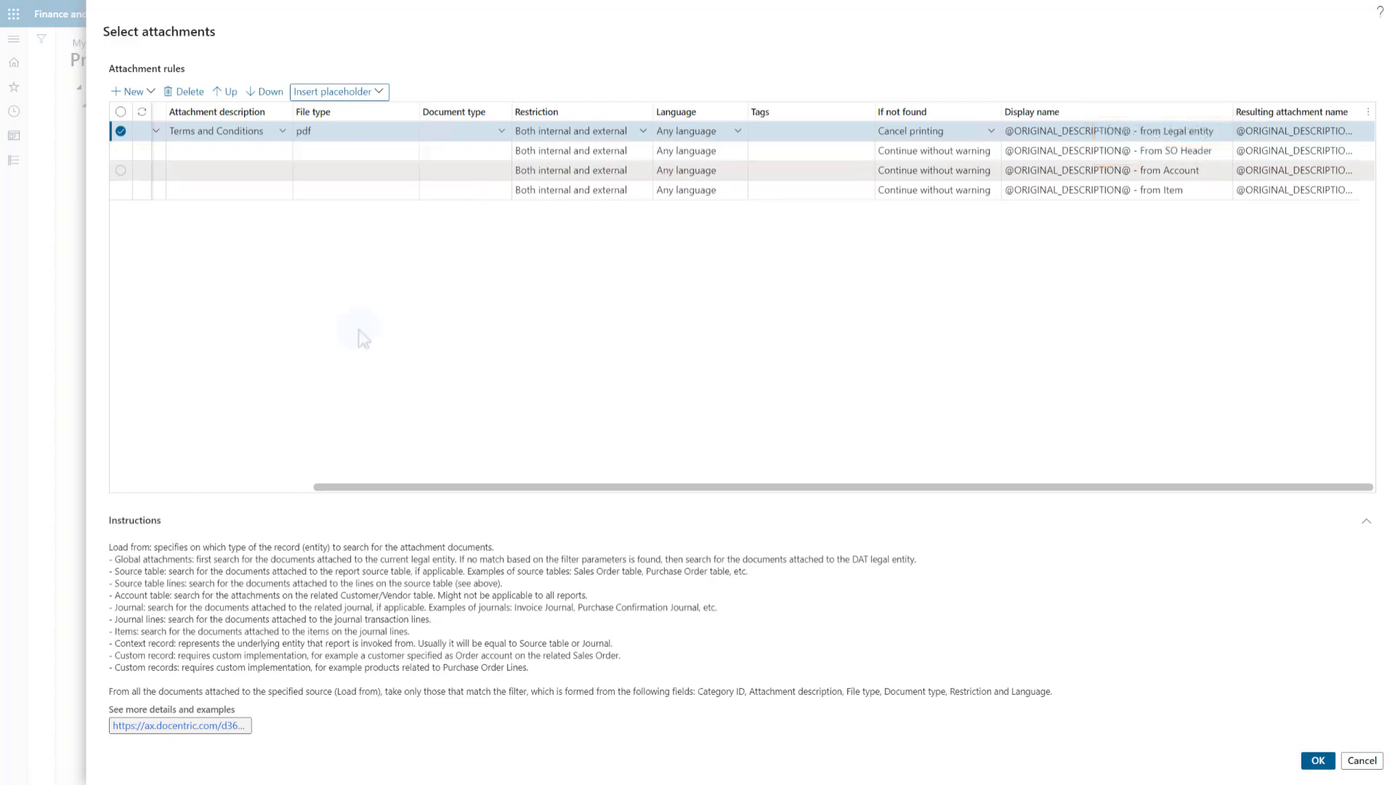
pyautogui.click(261, 486)
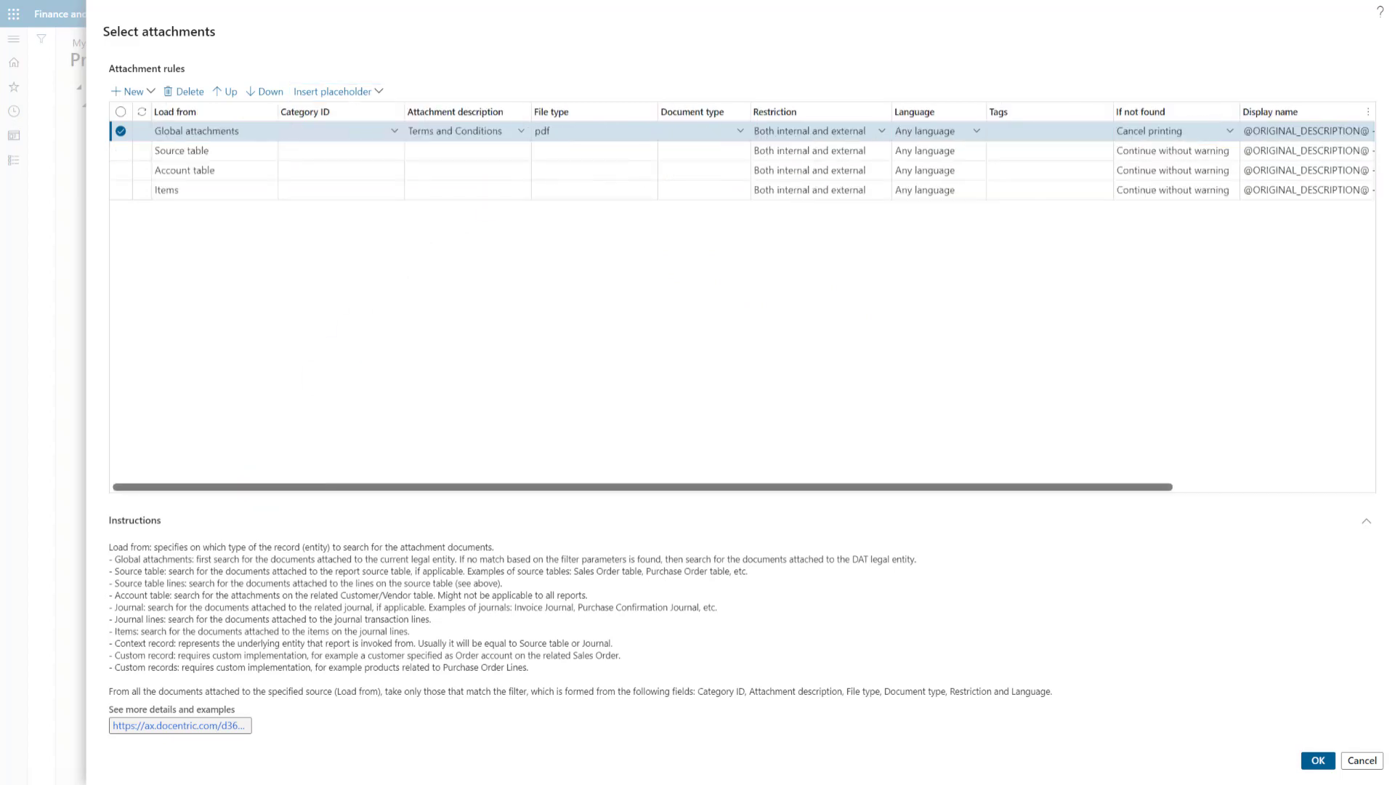
# Select the Source table rule, and view the header attachment of the first invoice's sales order.
pyautogui.click(257, 154)
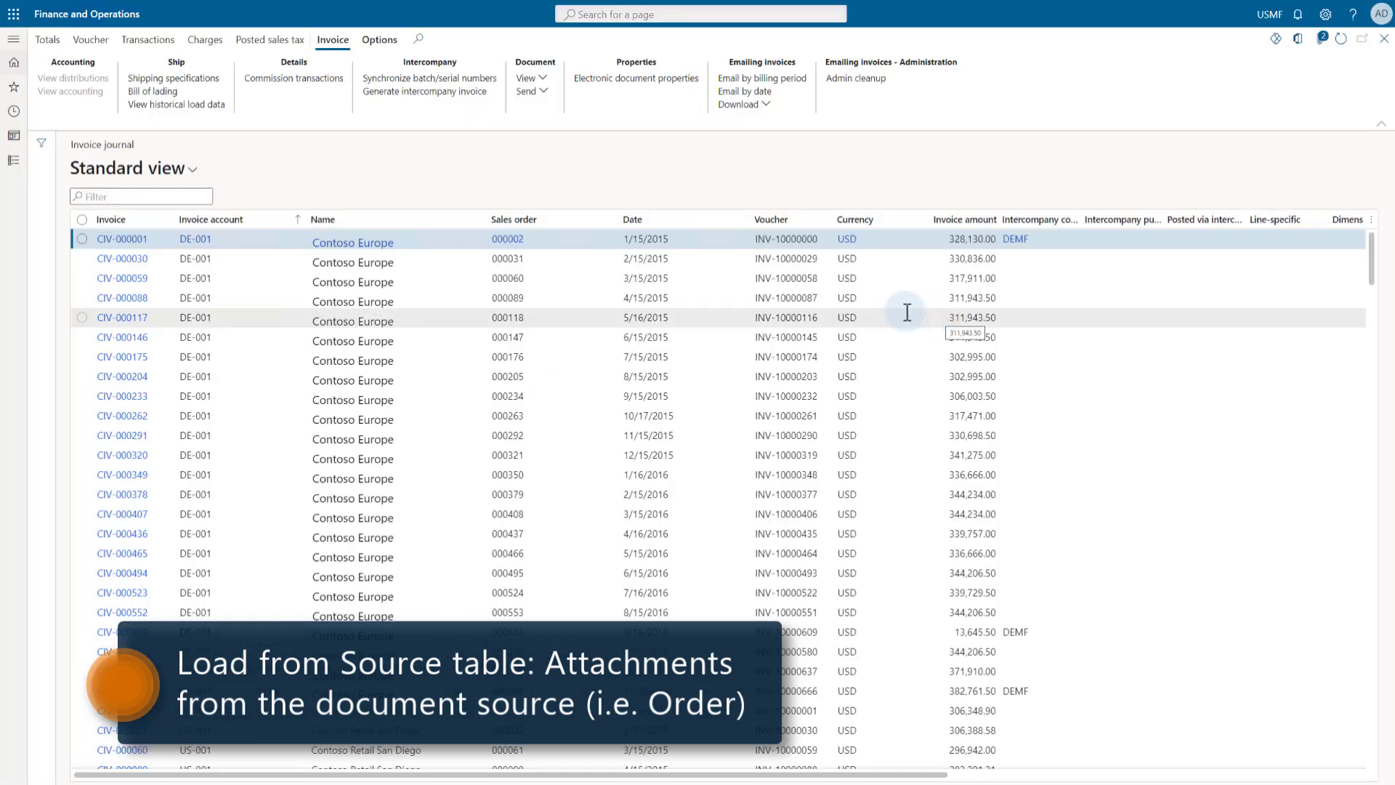
pyautogui.click(509, 241)
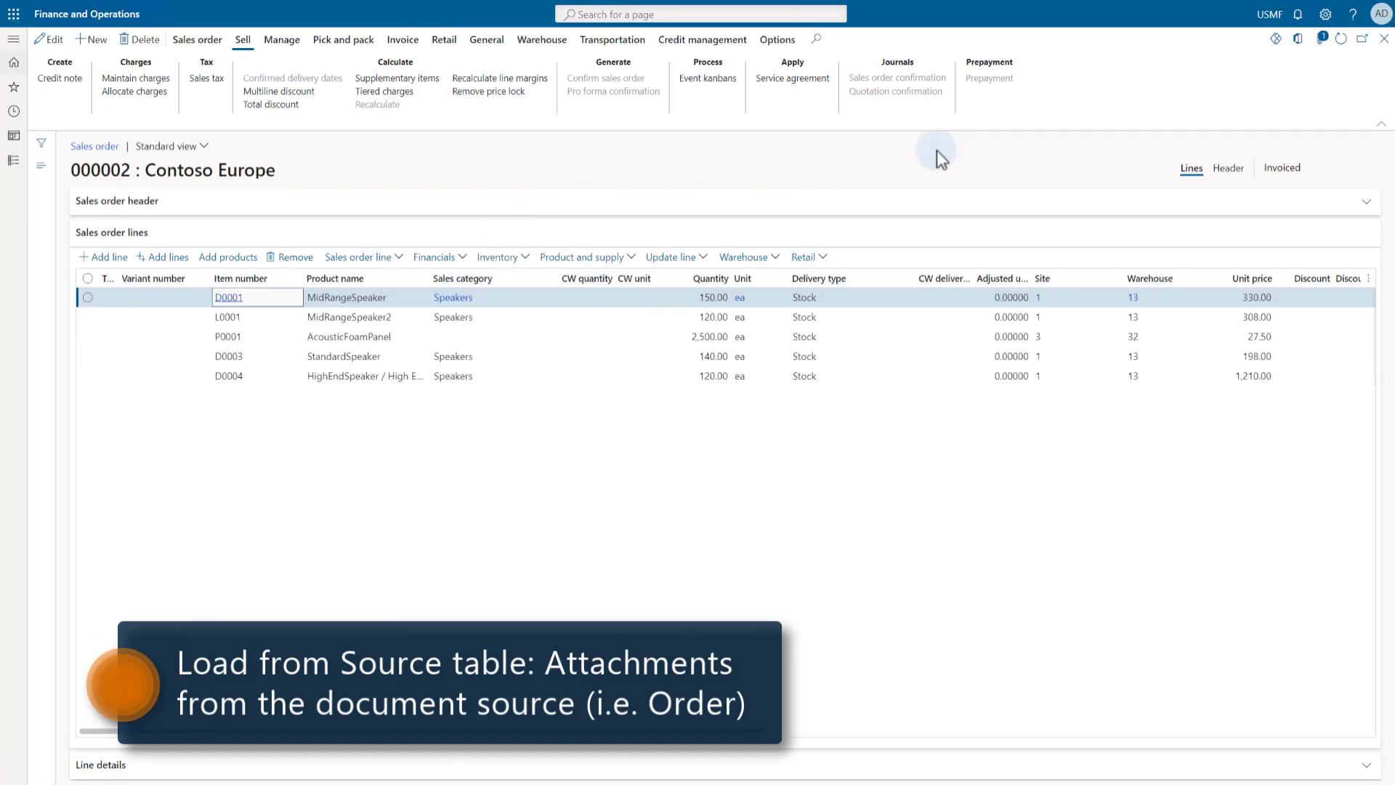
pyautogui.click(1227, 169)
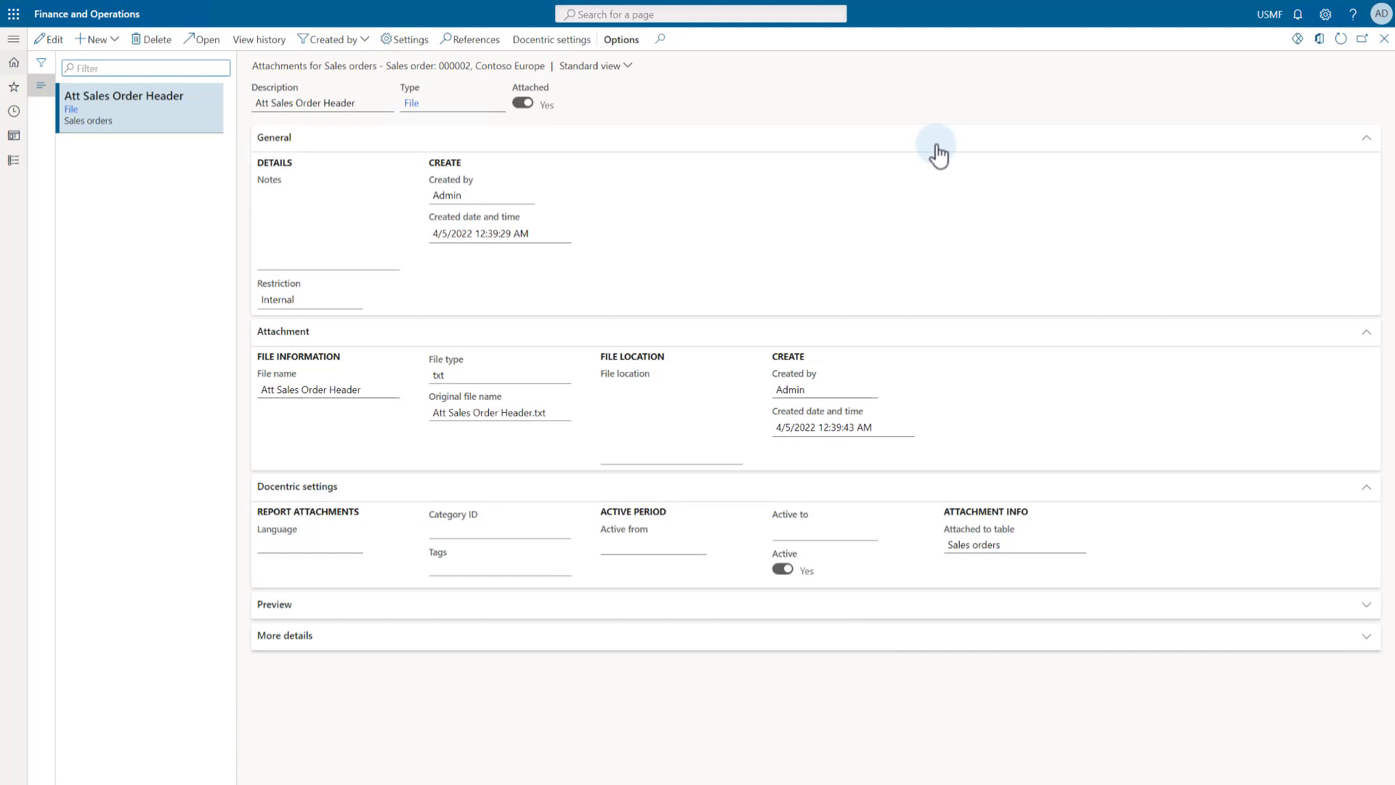
pyautogui.press('Escape')
# Examine both attachments on the MidRangeSpeaker line of the sales order.
pyautogui.click(1193, 171)
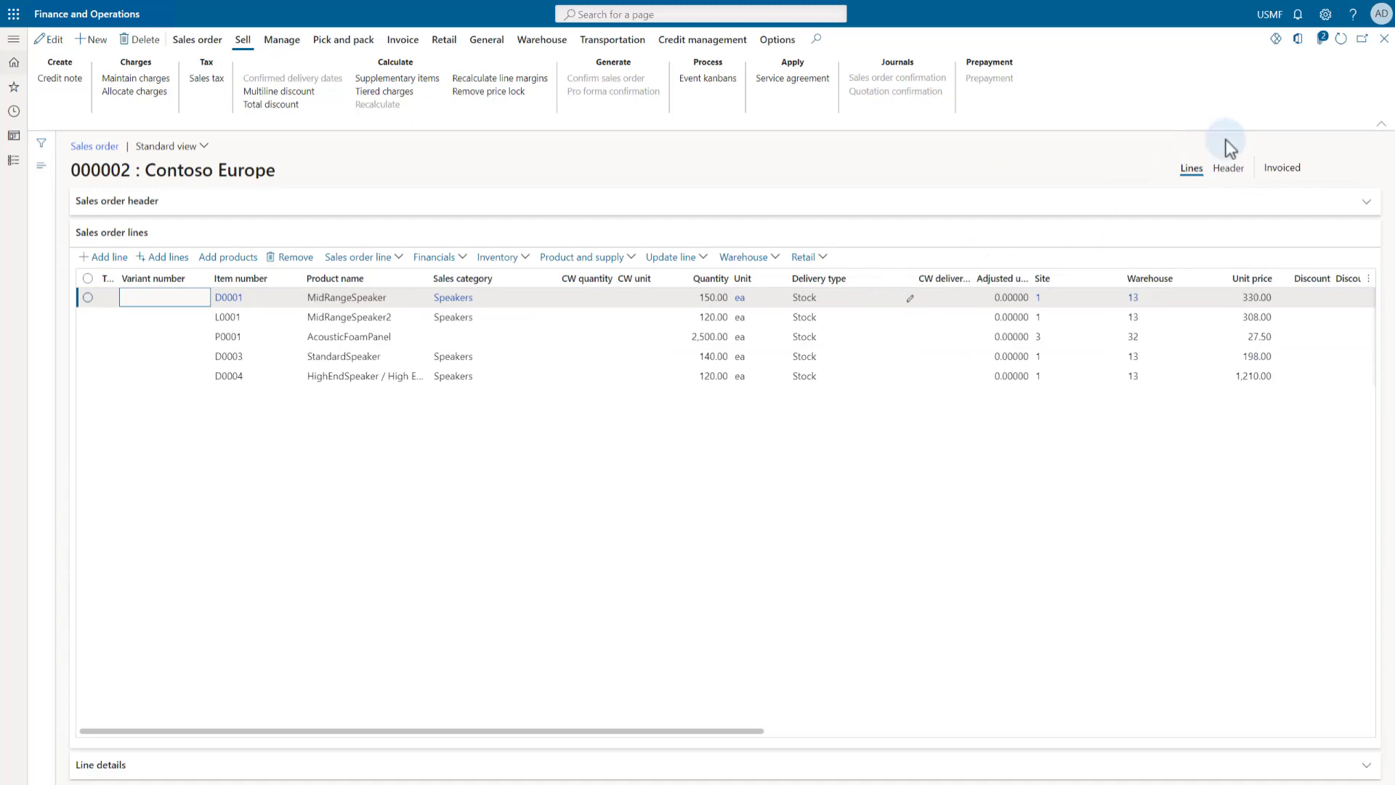
pyautogui.click(1322, 42)
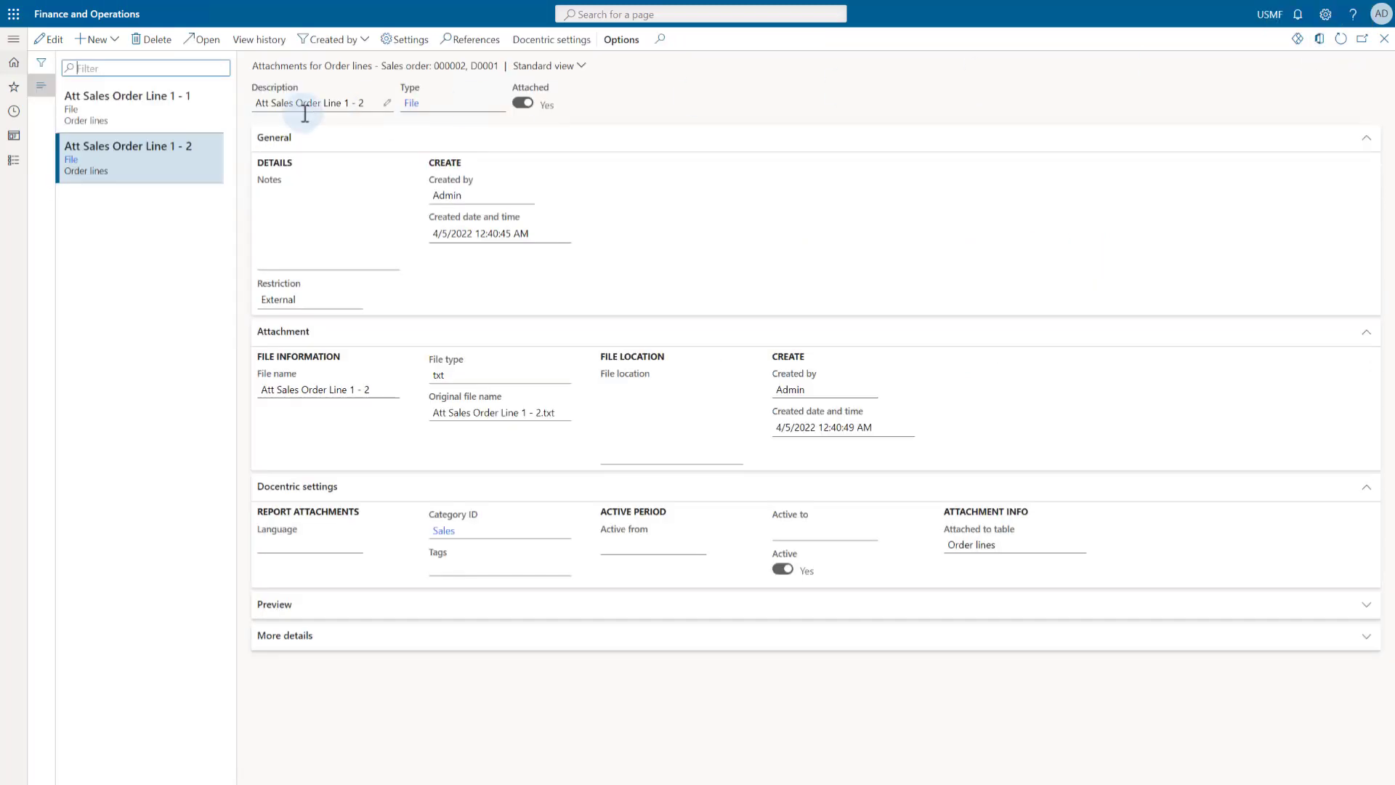
pyautogui.click(175, 101)
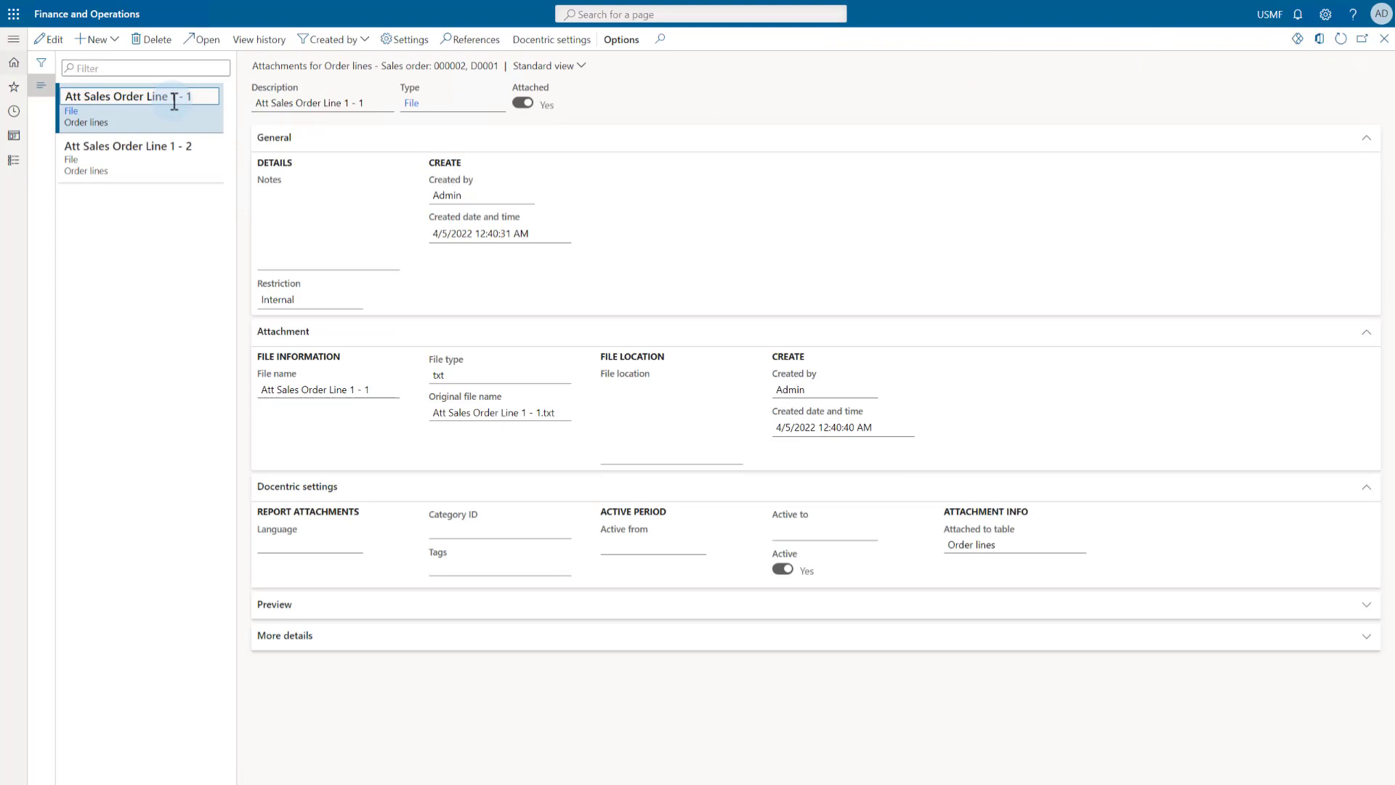
pyautogui.click(143, 177)
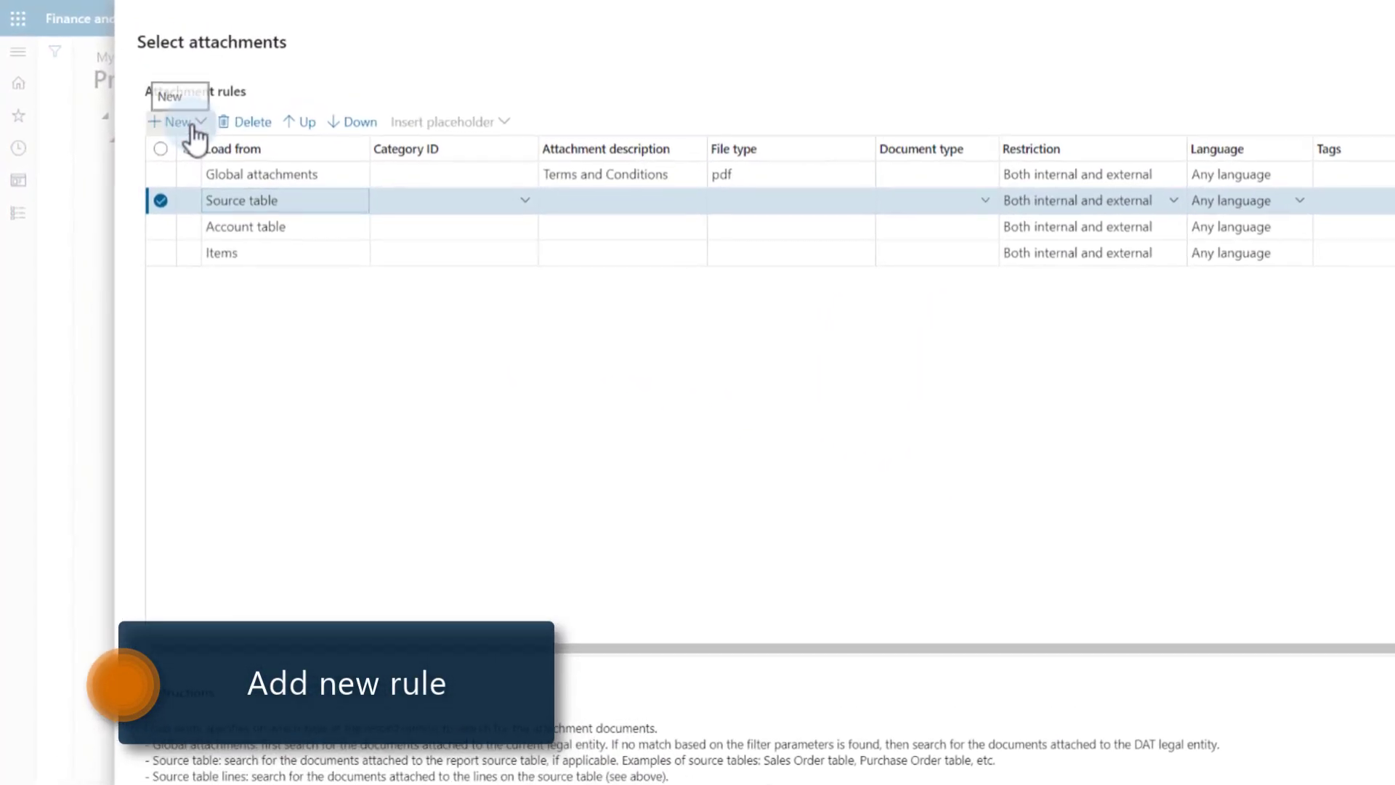
# Add an attachment rule that loads from Source table lines with the category ID Sales.
pyautogui.click(194, 131)
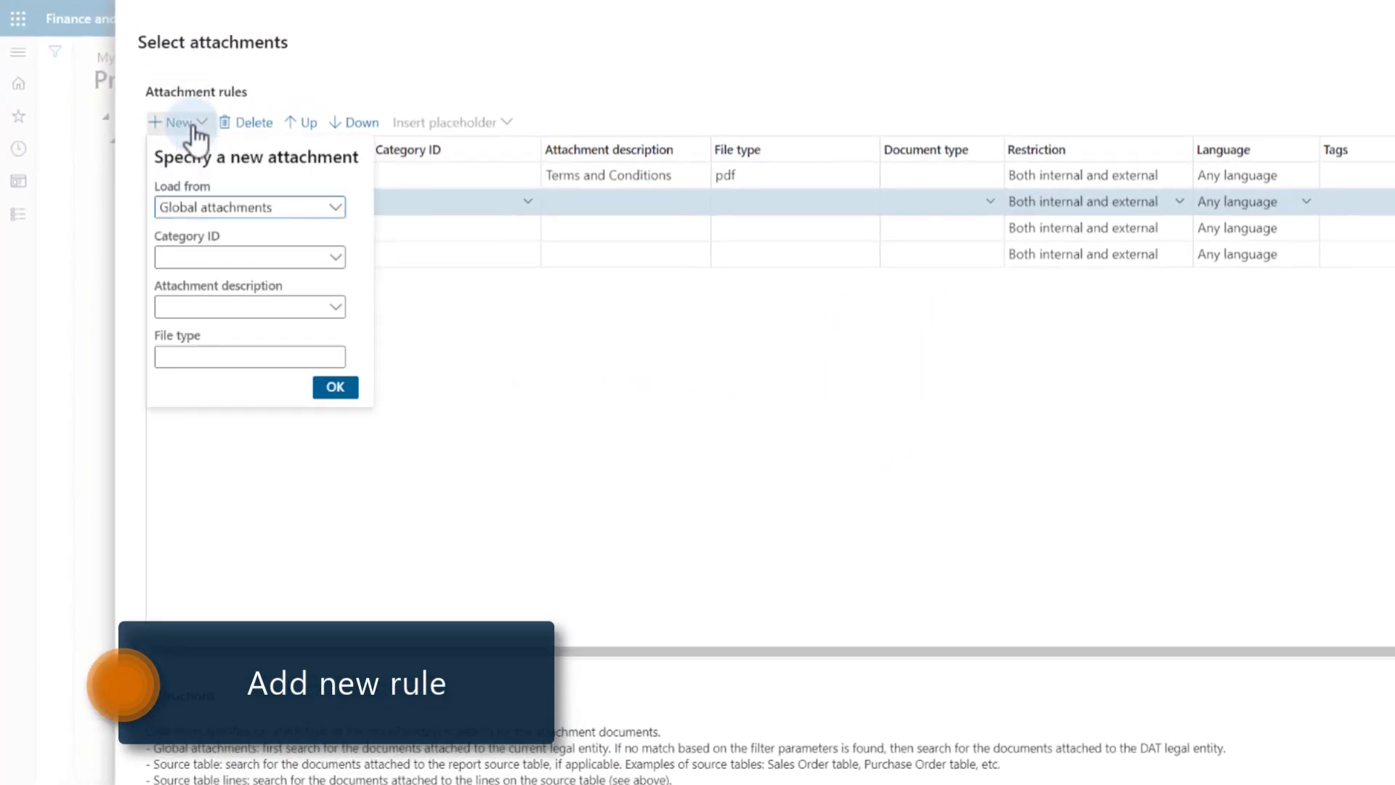
pyautogui.click(335, 209)
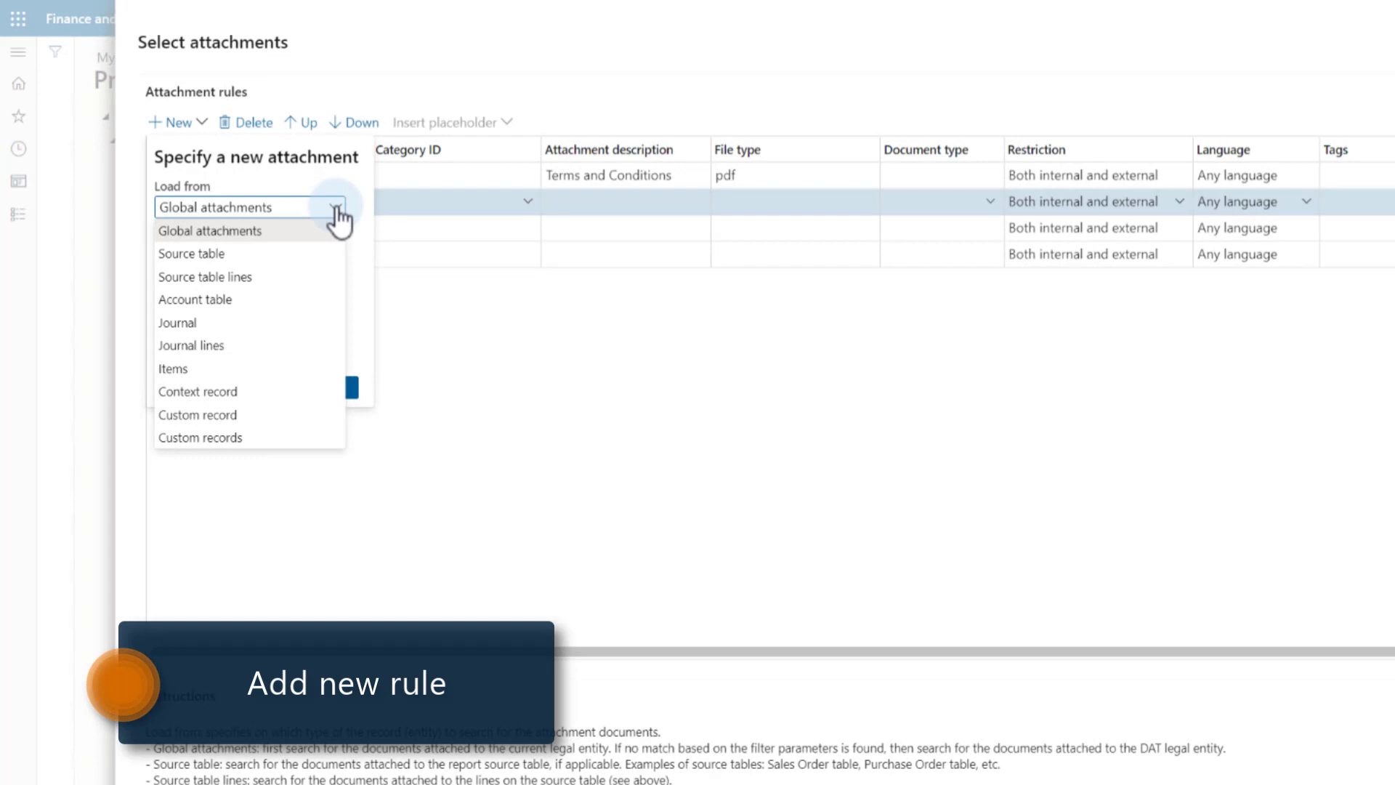
pyautogui.click(227, 277)
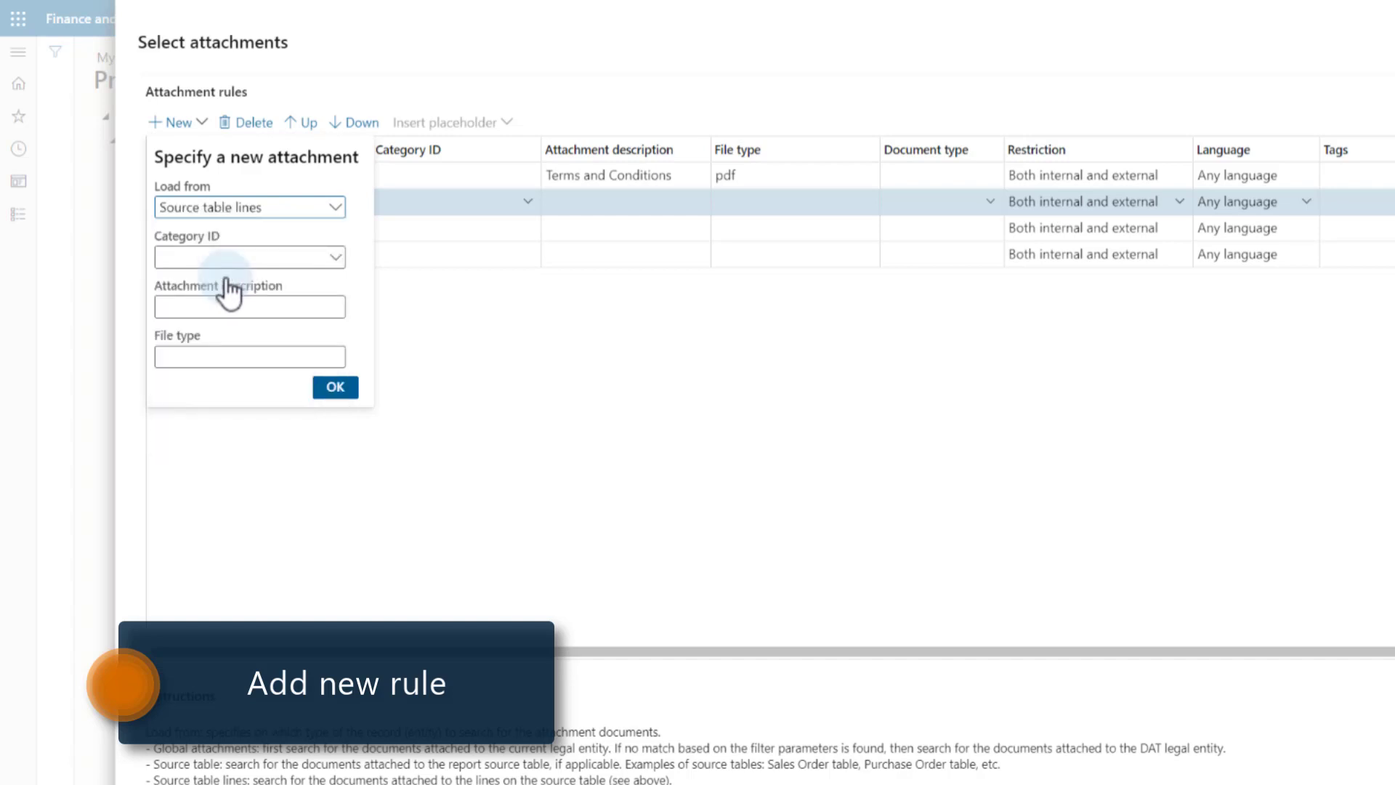
pyautogui.click(335, 258)
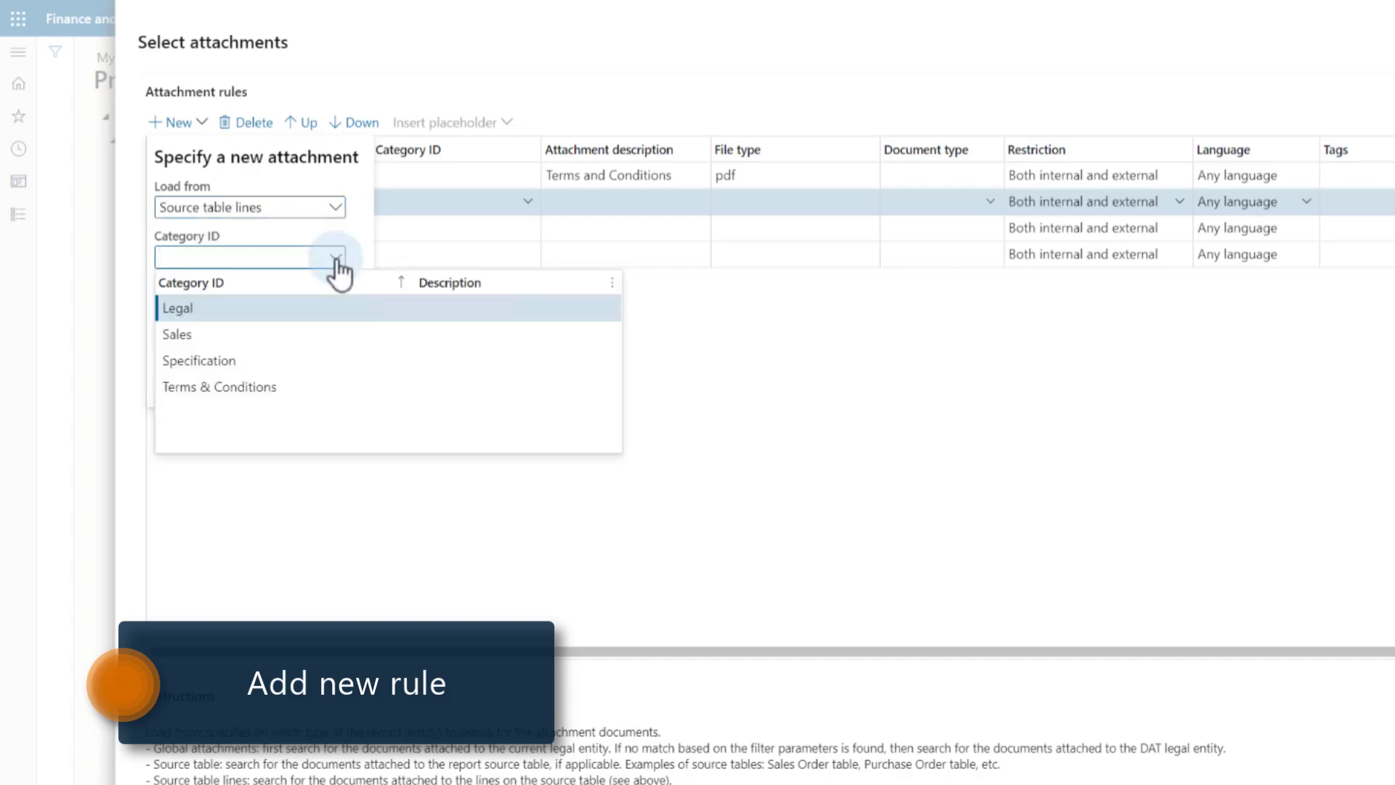
pyautogui.click(200, 335)
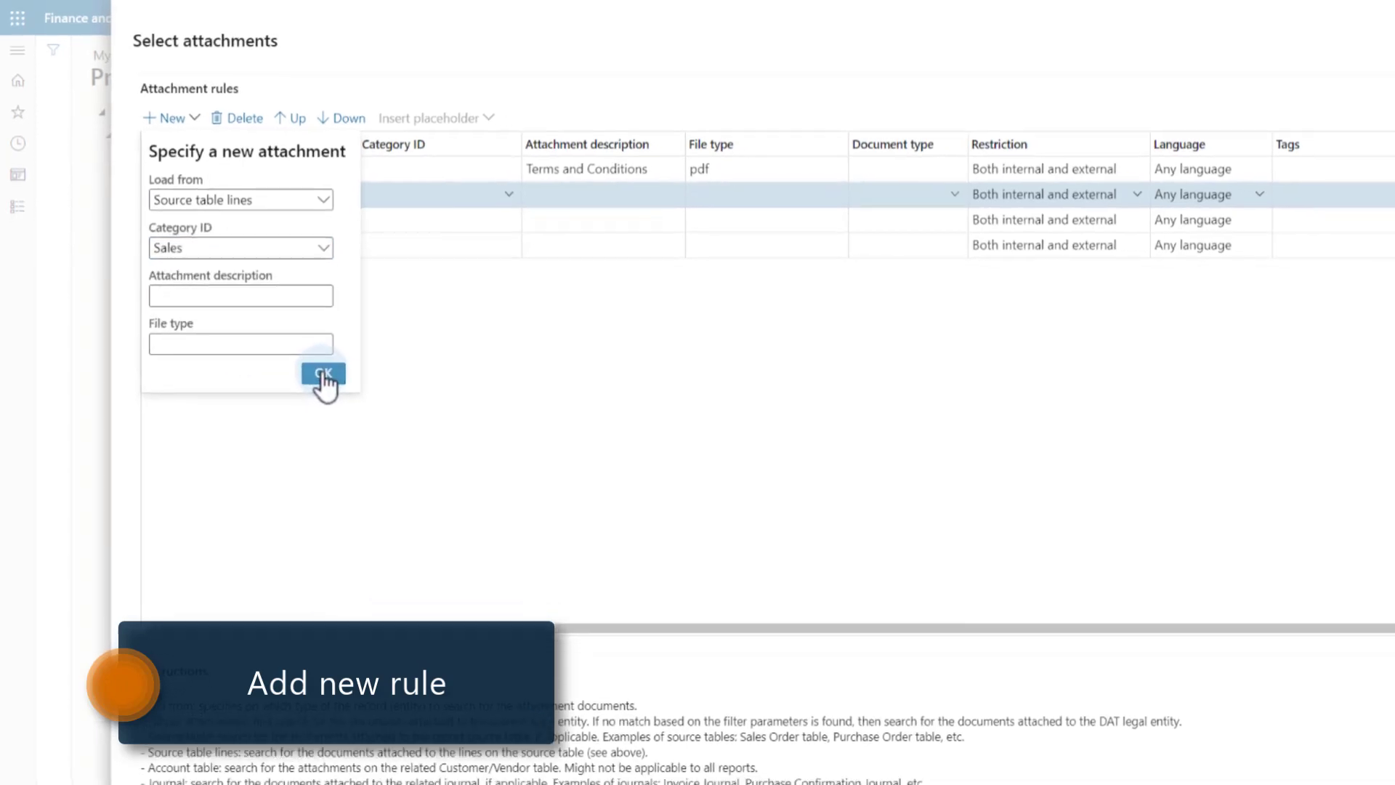
pyautogui.click(323, 373)
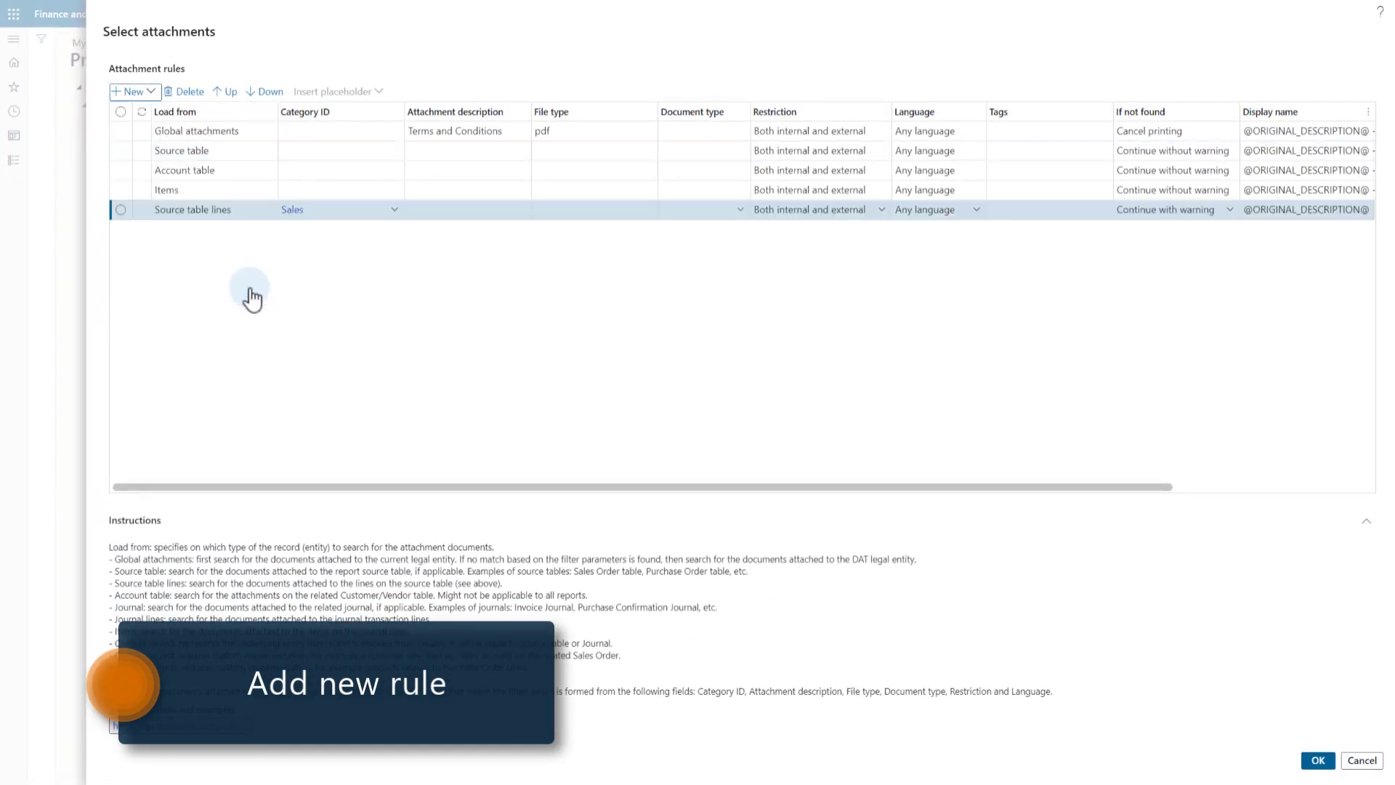
# Append "- from SO Lines" to the display name of the Source table lines rule.
pyautogui.moveTo(828, 486); pyautogui.dragTo(1126, 488)
pyautogui.click(1148, 210)
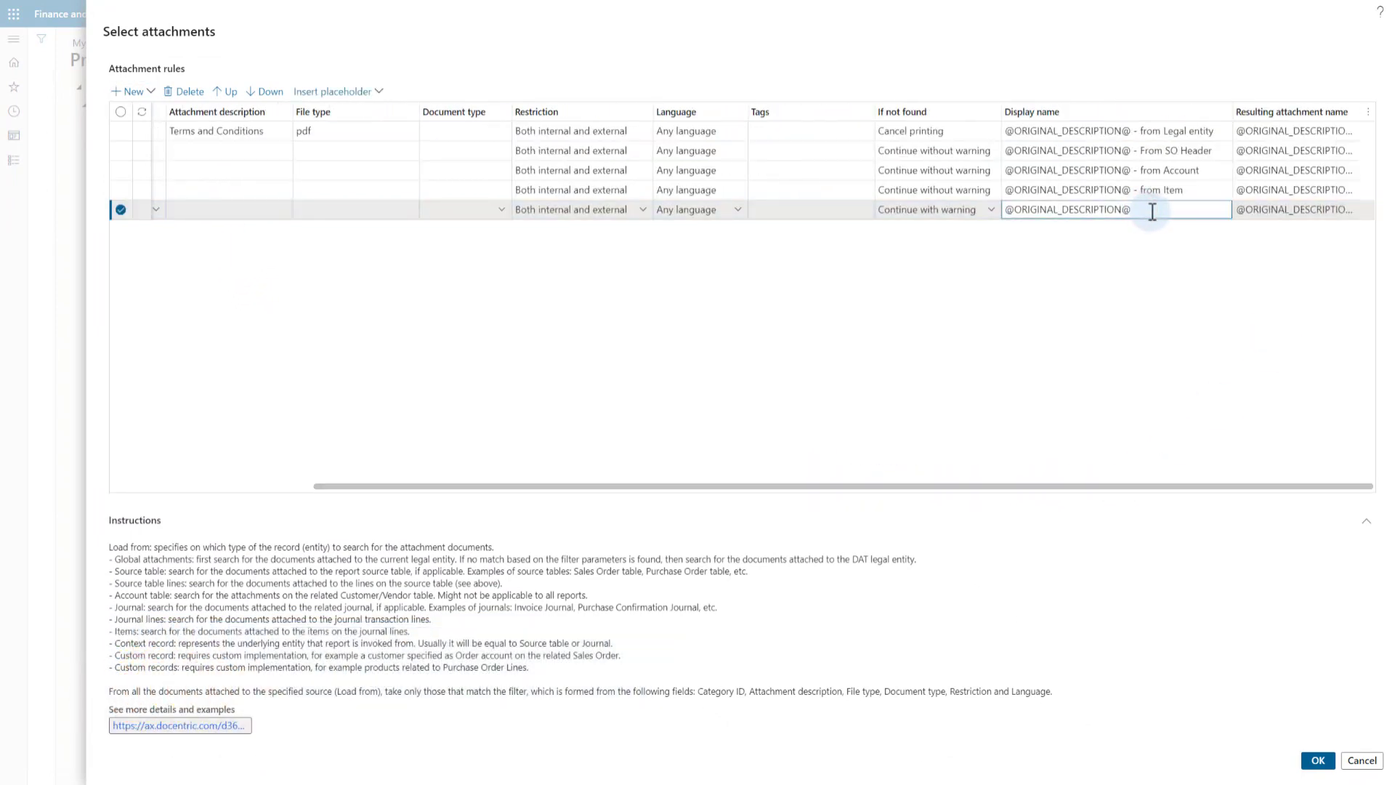
pyautogui.write('from SO Lines')
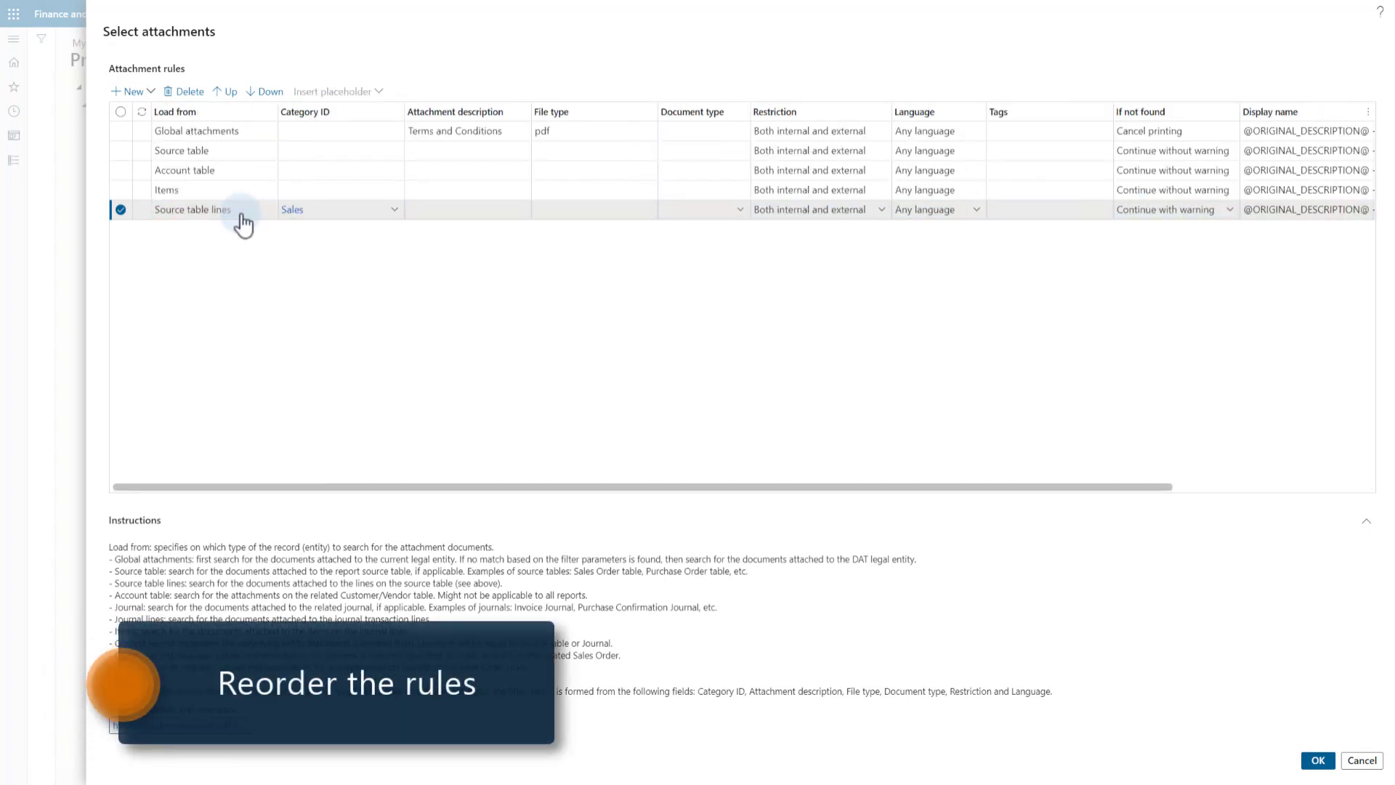
# Move the Source table lines rule up two places so it directly follows the Source table rule.
pyautogui.click(240, 214)
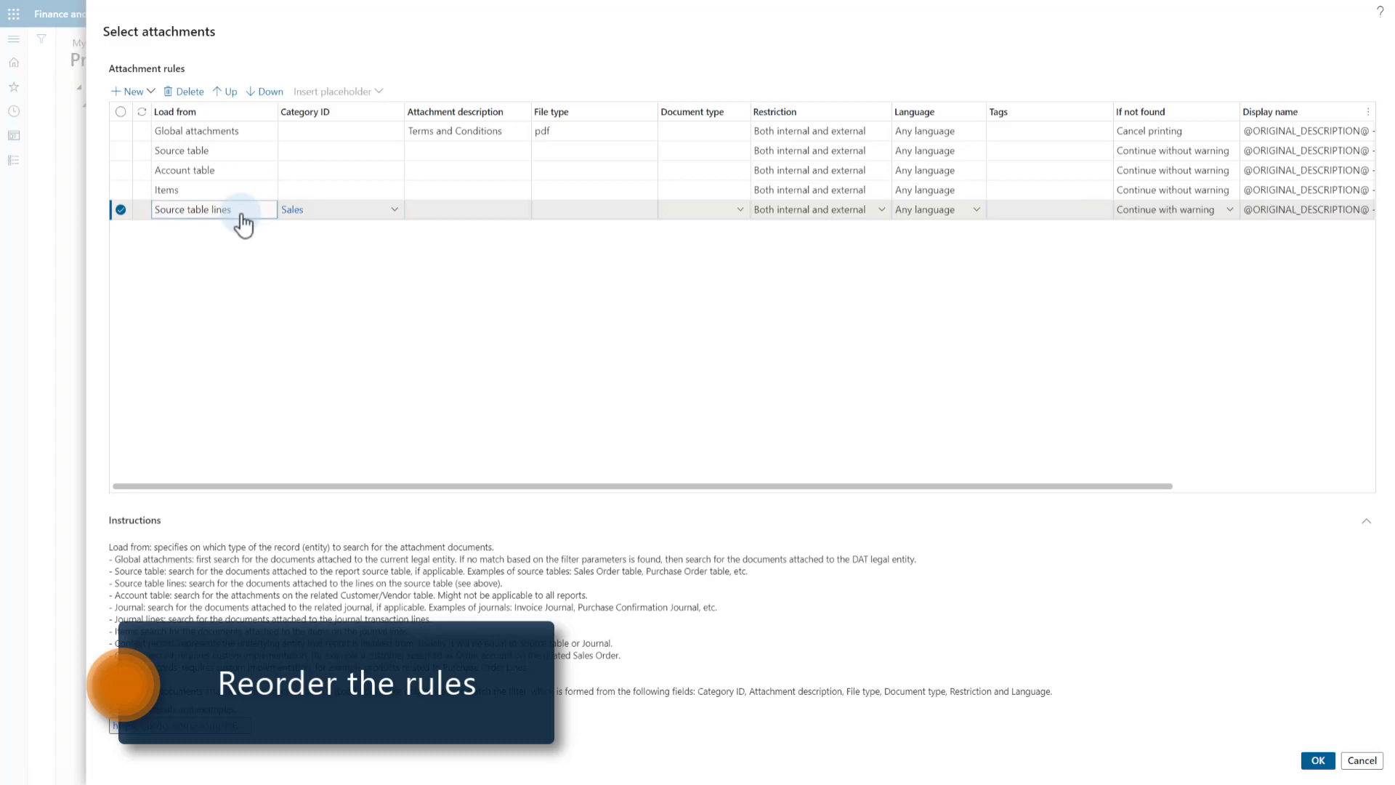
pyautogui.click(224, 92)
pyautogui.click(224, 92)
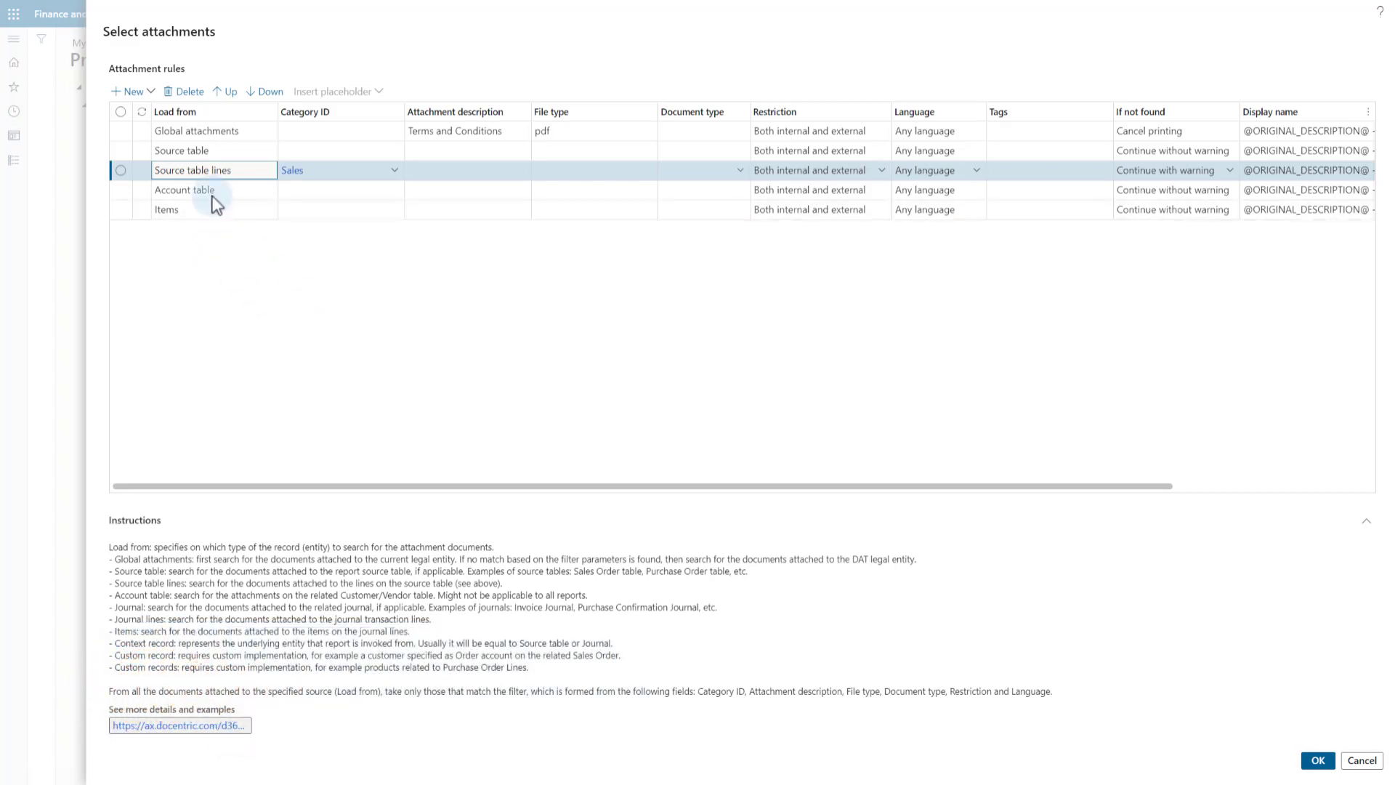
# Select the Account table and Items rules in turn, and view the attachments of the first invoice's customer account.
pyautogui.click(246, 193)
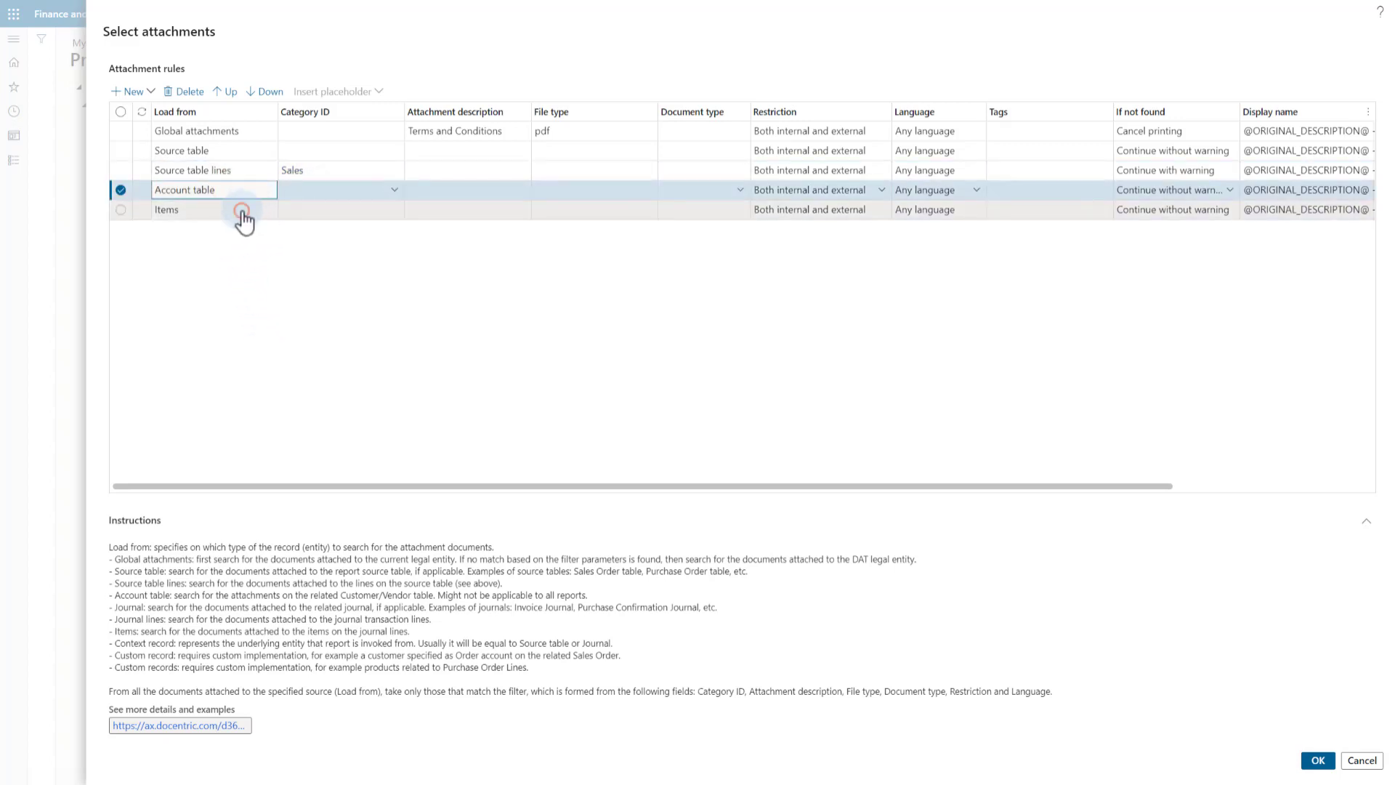
pyautogui.click(242, 211)
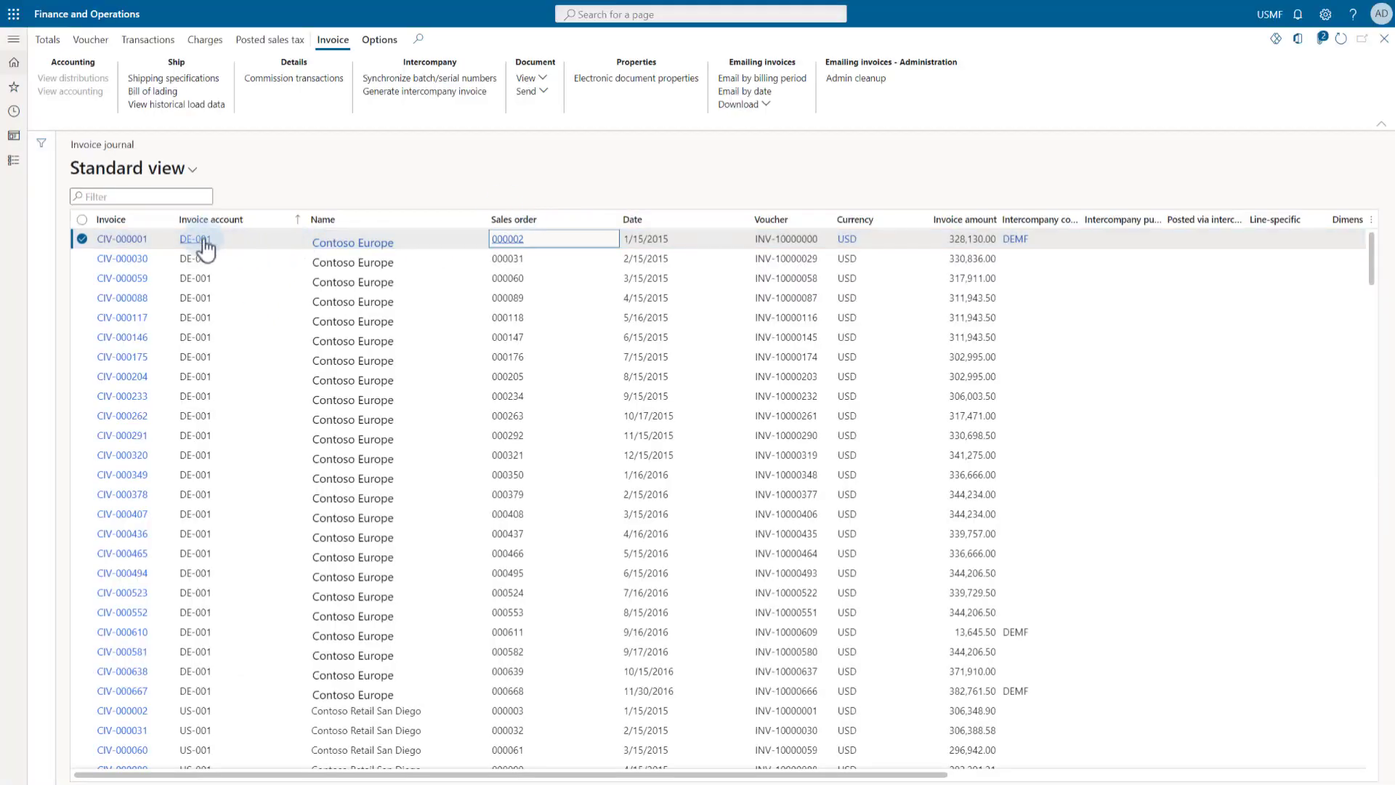
pyautogui.click(204, 242)
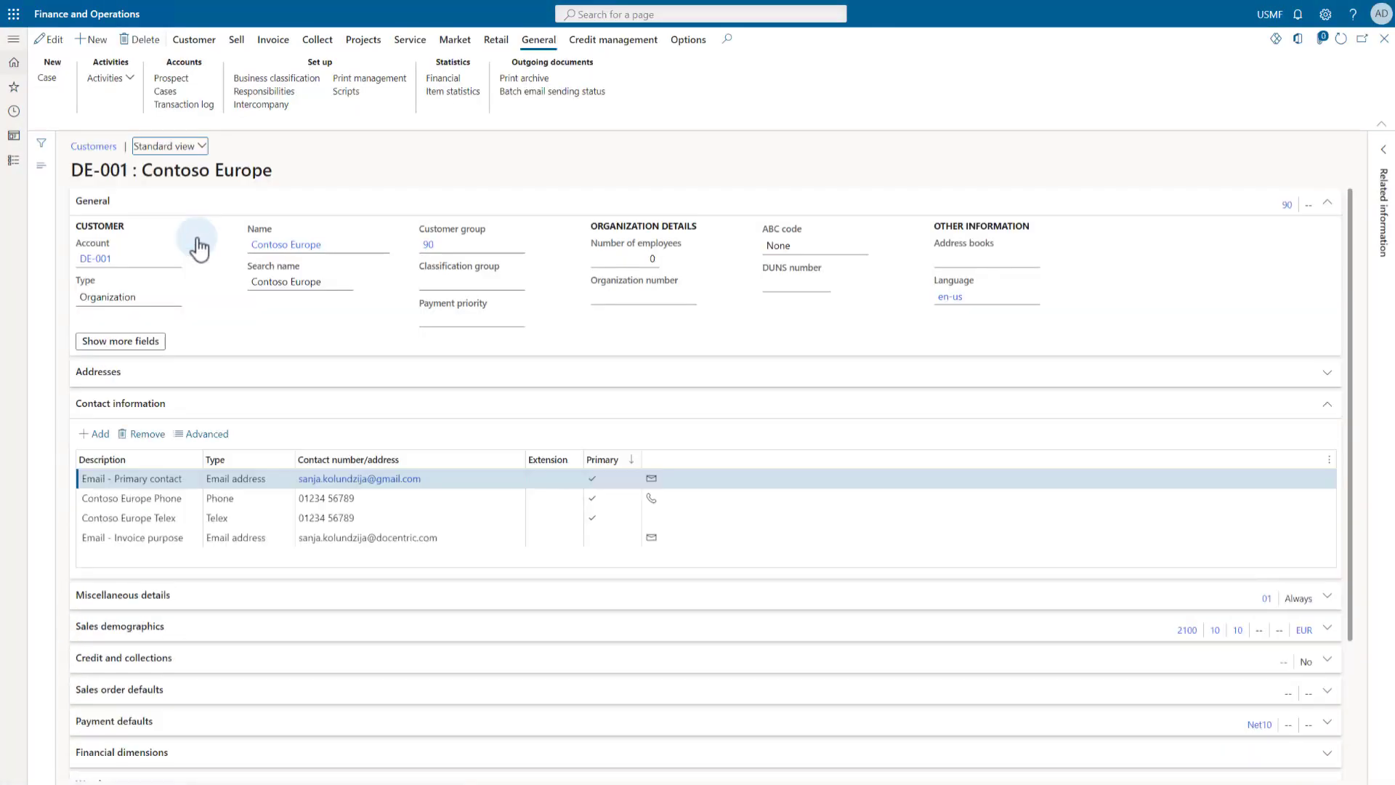
pyautogui.click(881, 199)
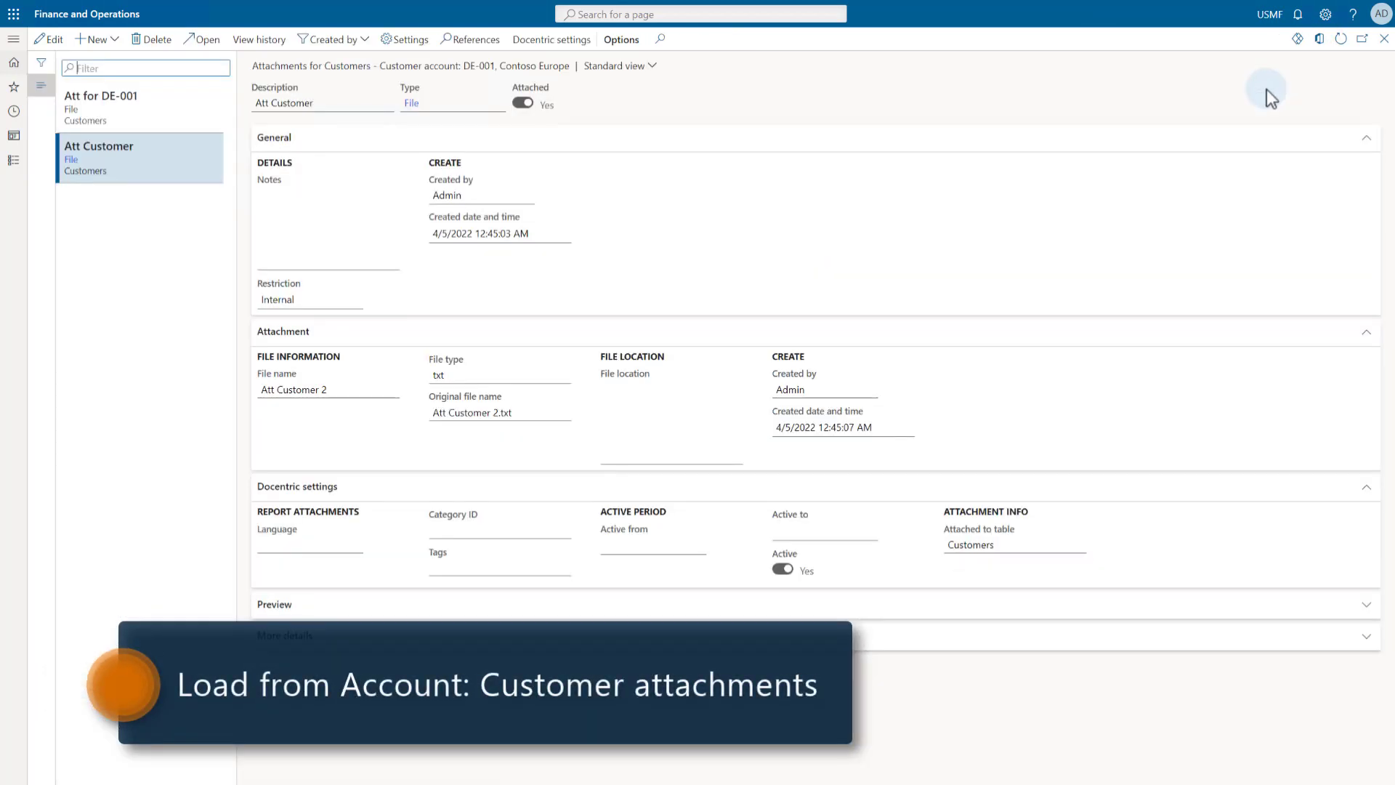
pyautogui.click(145, 110)
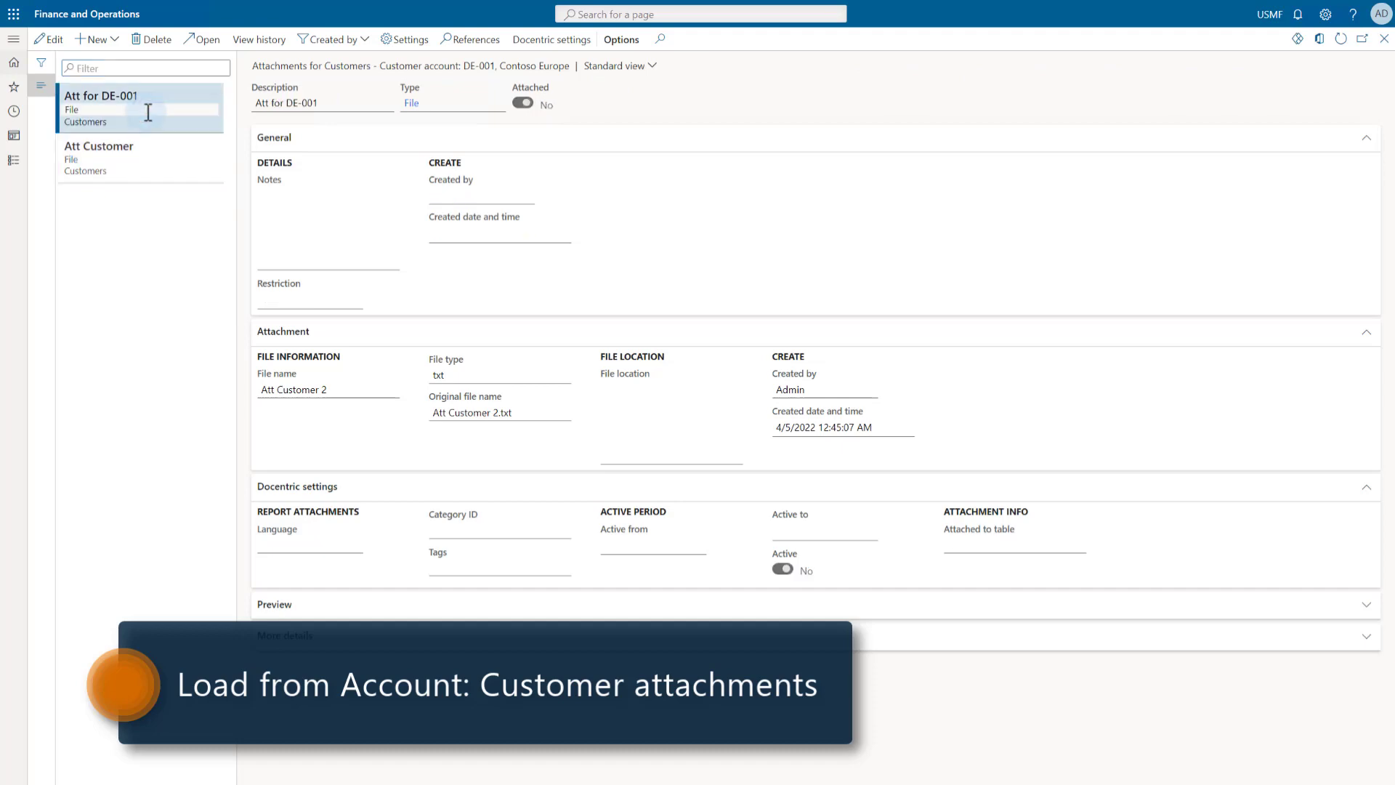
pyautogui.click(148, 112)
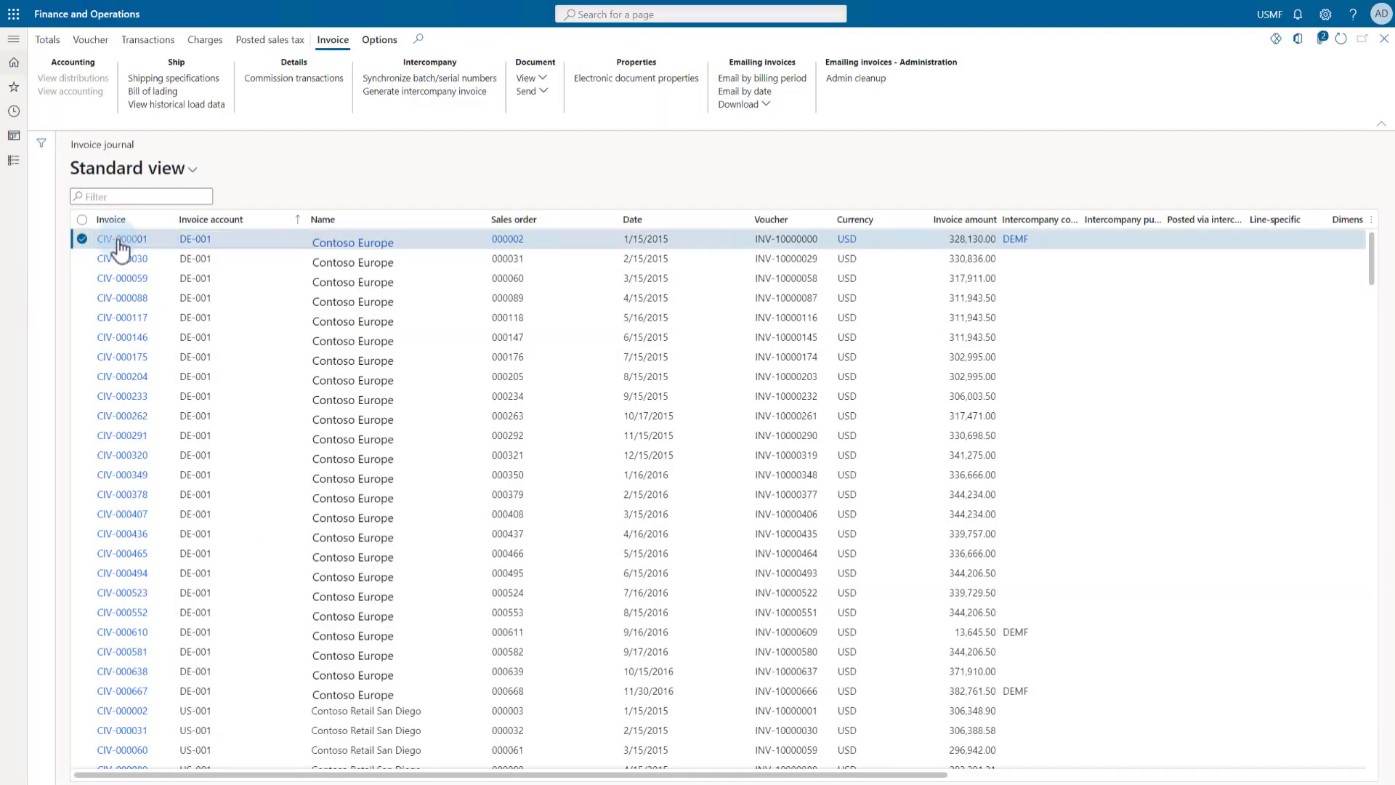
# Examine each attachment of item D0001 from the first invoice's lines, and return to the invoice.
pyautogui.click(122, 239)
pyautogui.click(209, 447)
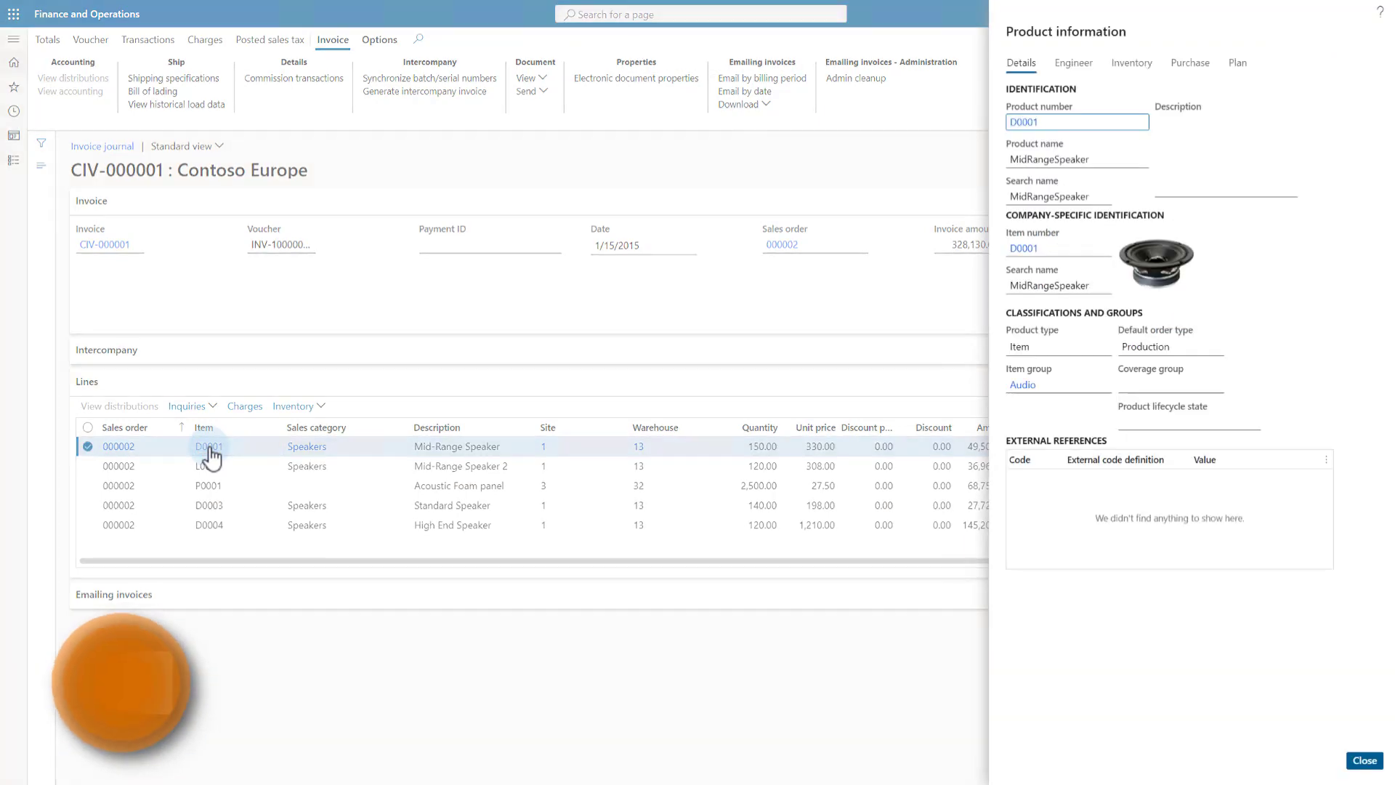
pyautogui.click(1017, 249)
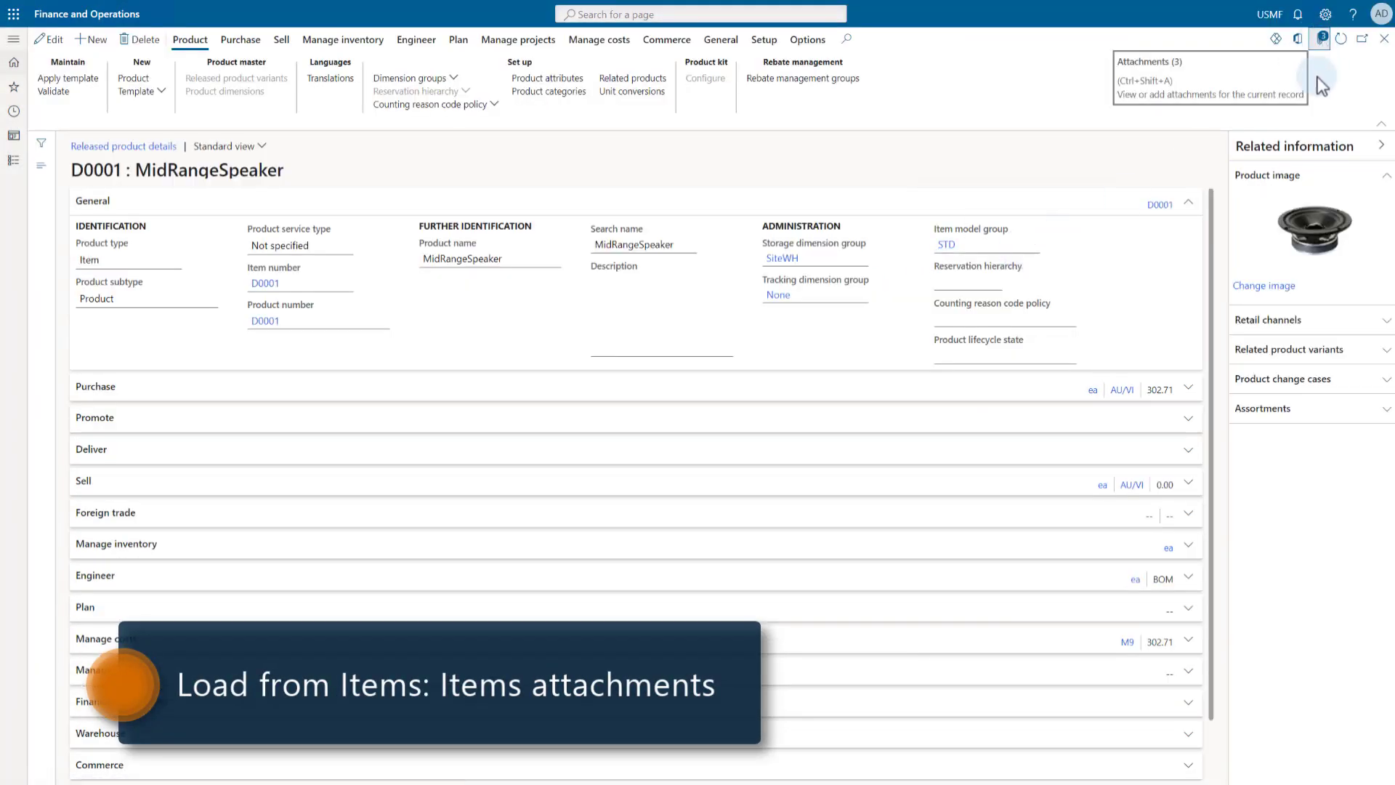
pyautogui.click(155, 104)
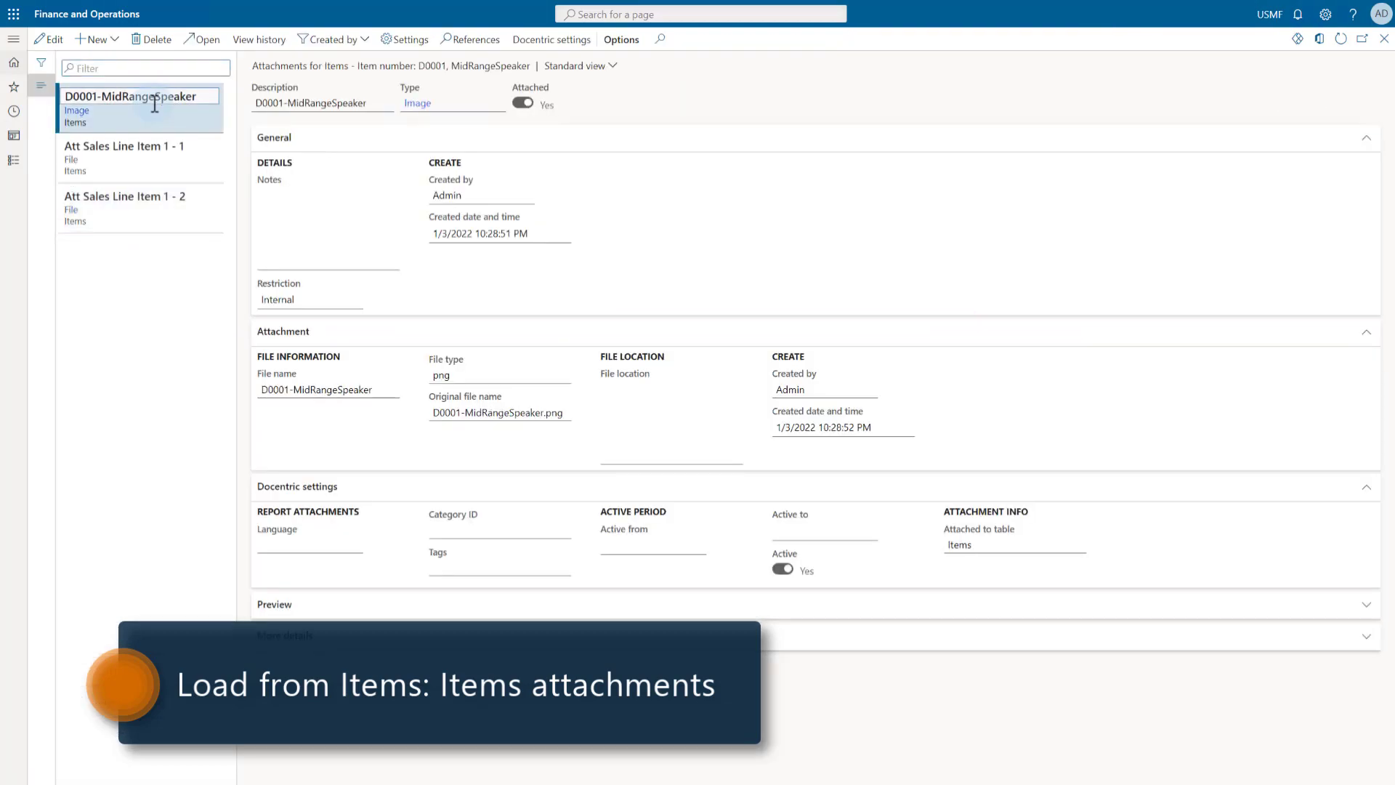
pyautogui.click(132, 166)
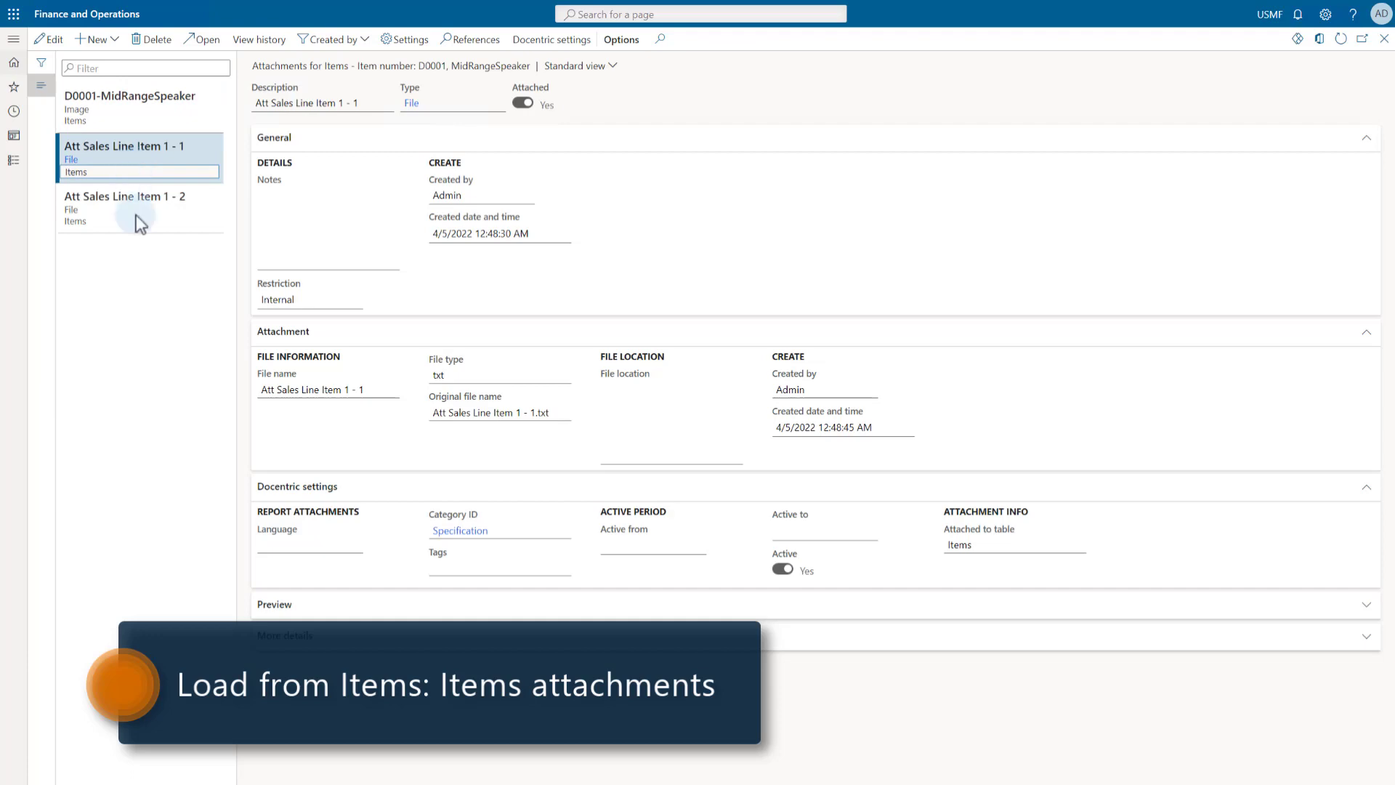
pyautogui.click(177, 213)
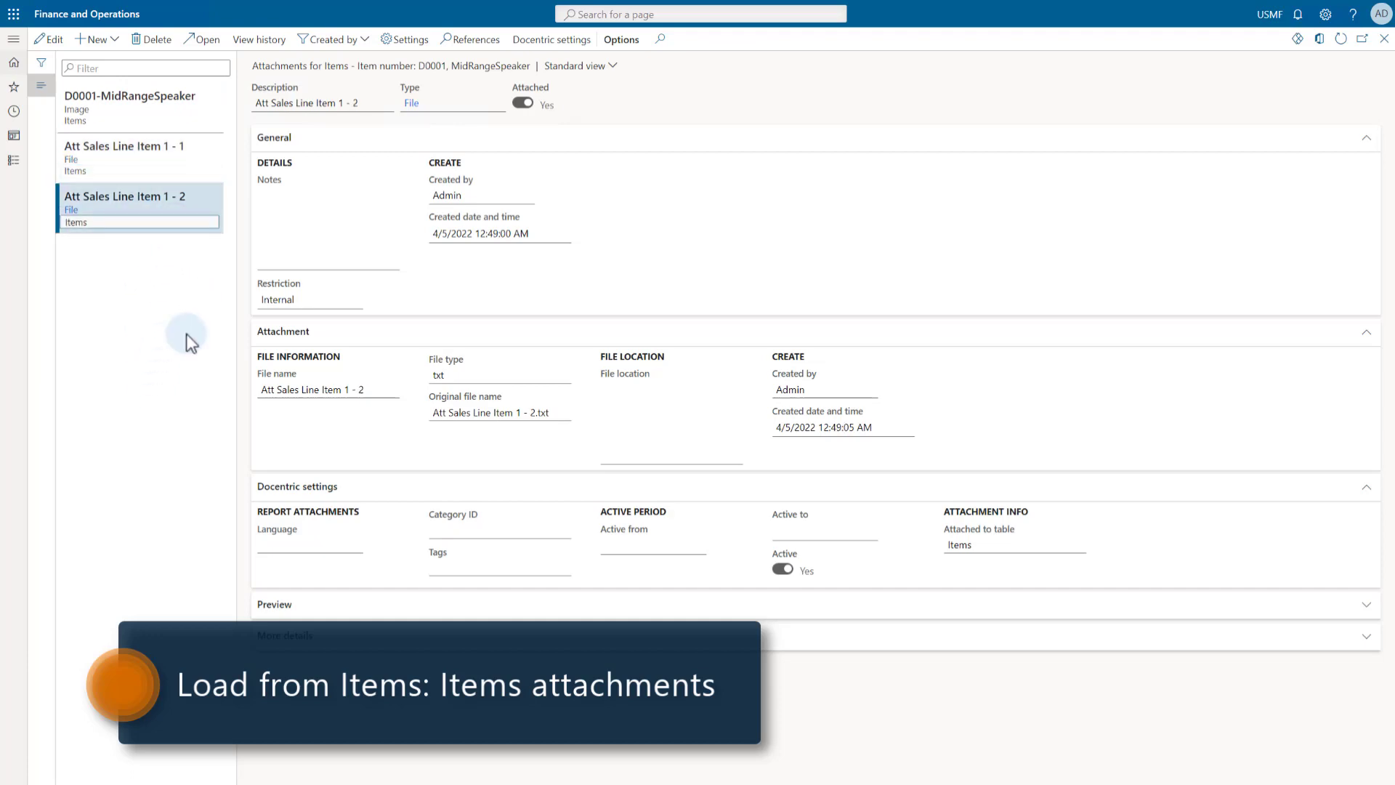
pyautogui.press('Escape')
pyautogui.press('Escape')
pyautogui.press('Escape')
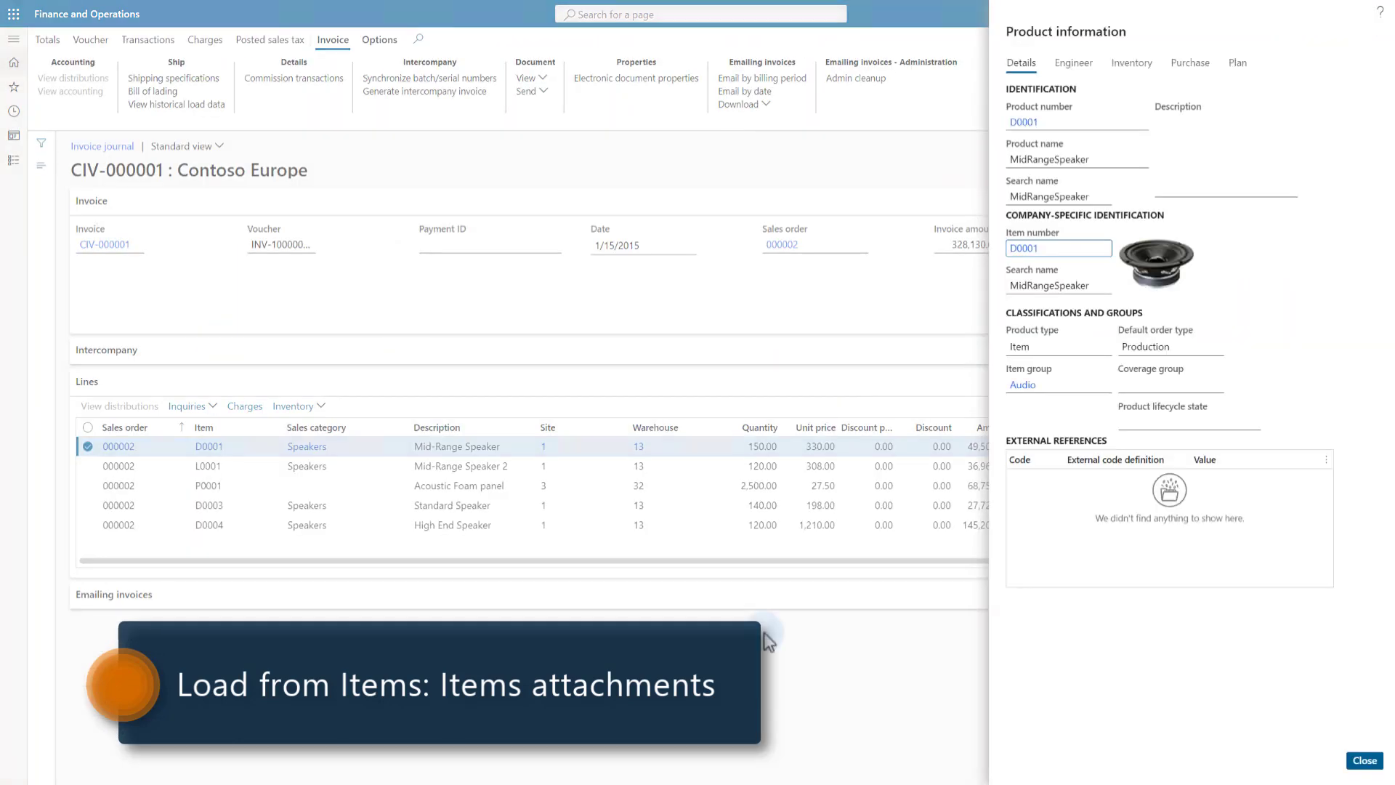
pyautogui.click(1363, 759)
# View the attachments of item L0001 from the second line of the invoice, and close its product information.
pyautogui.click(205, 467)
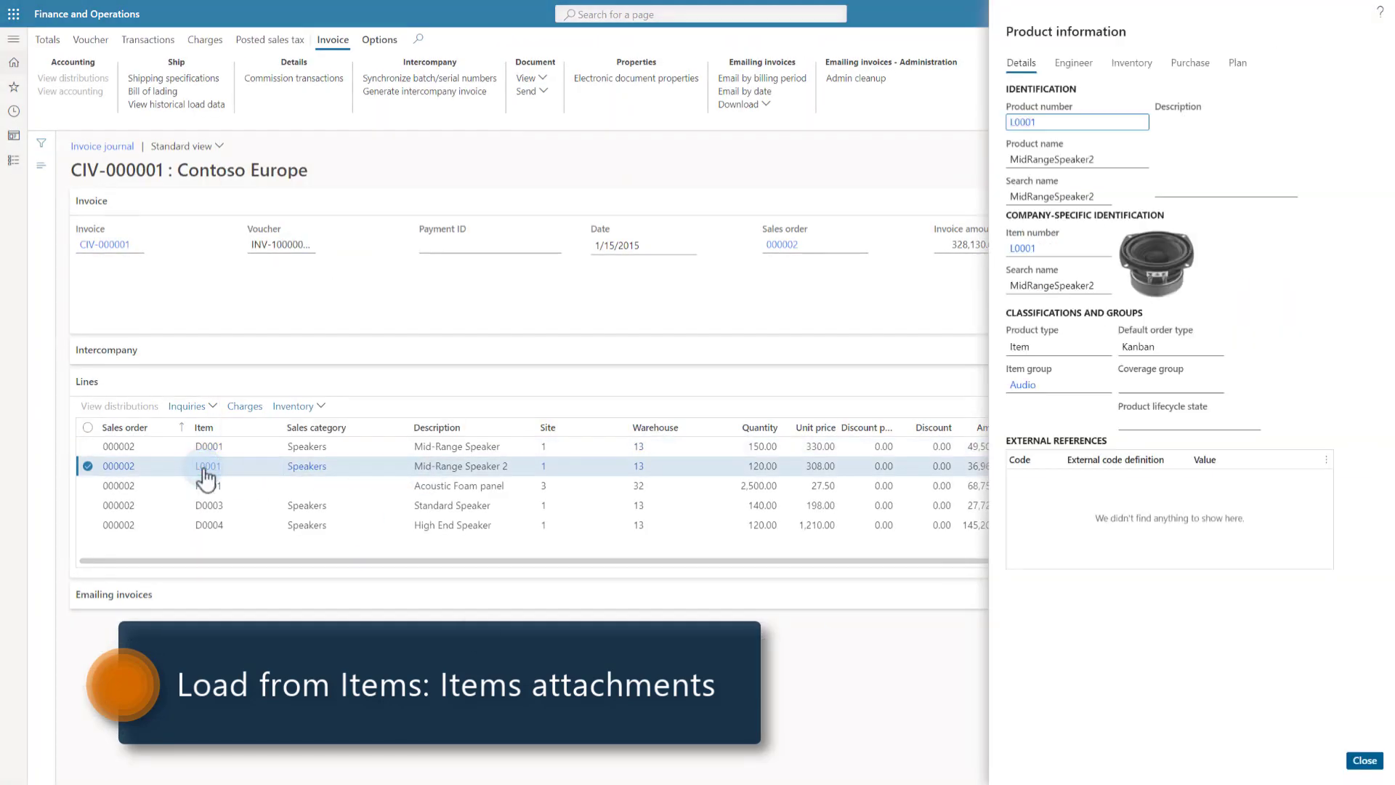
pyautogui.click(1022, 260)
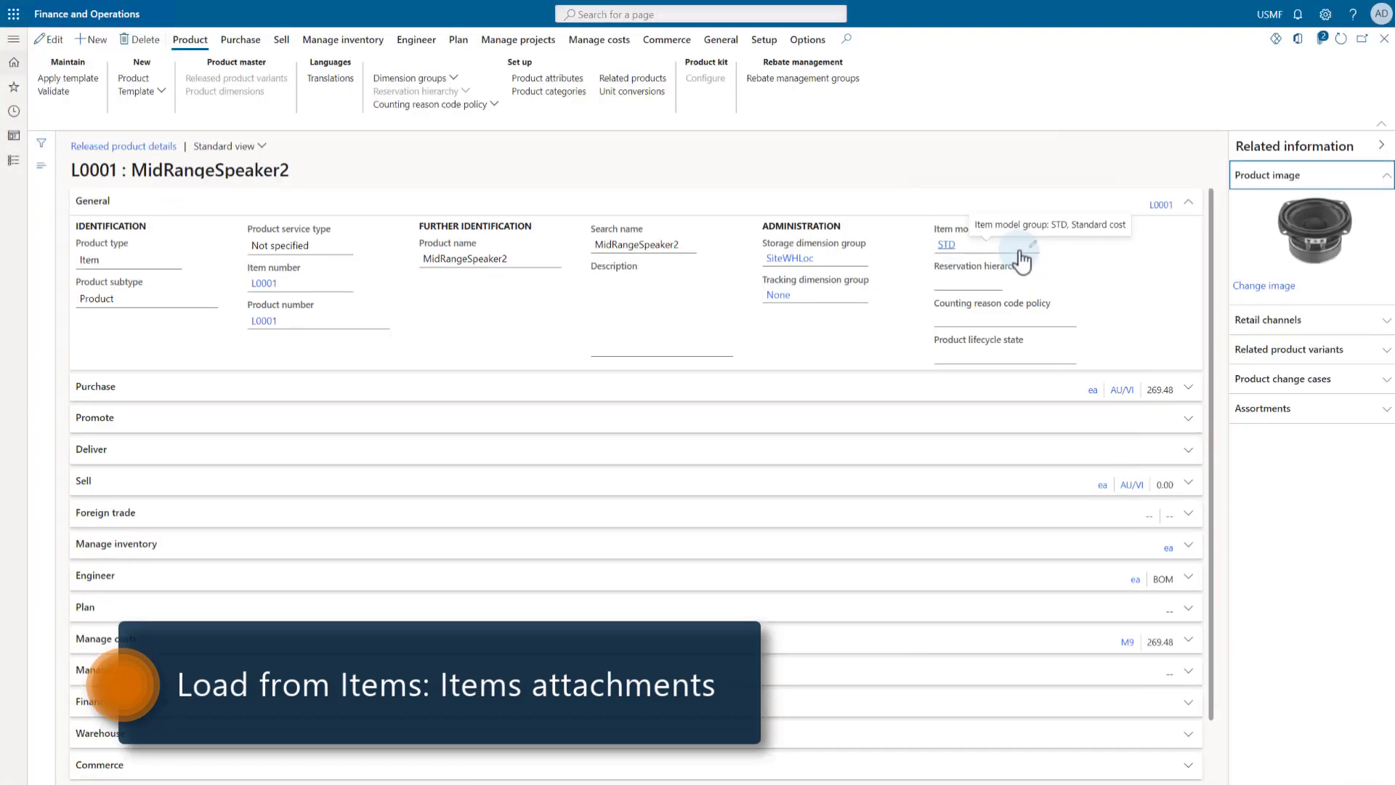
pyautogui.click(1324, 40)
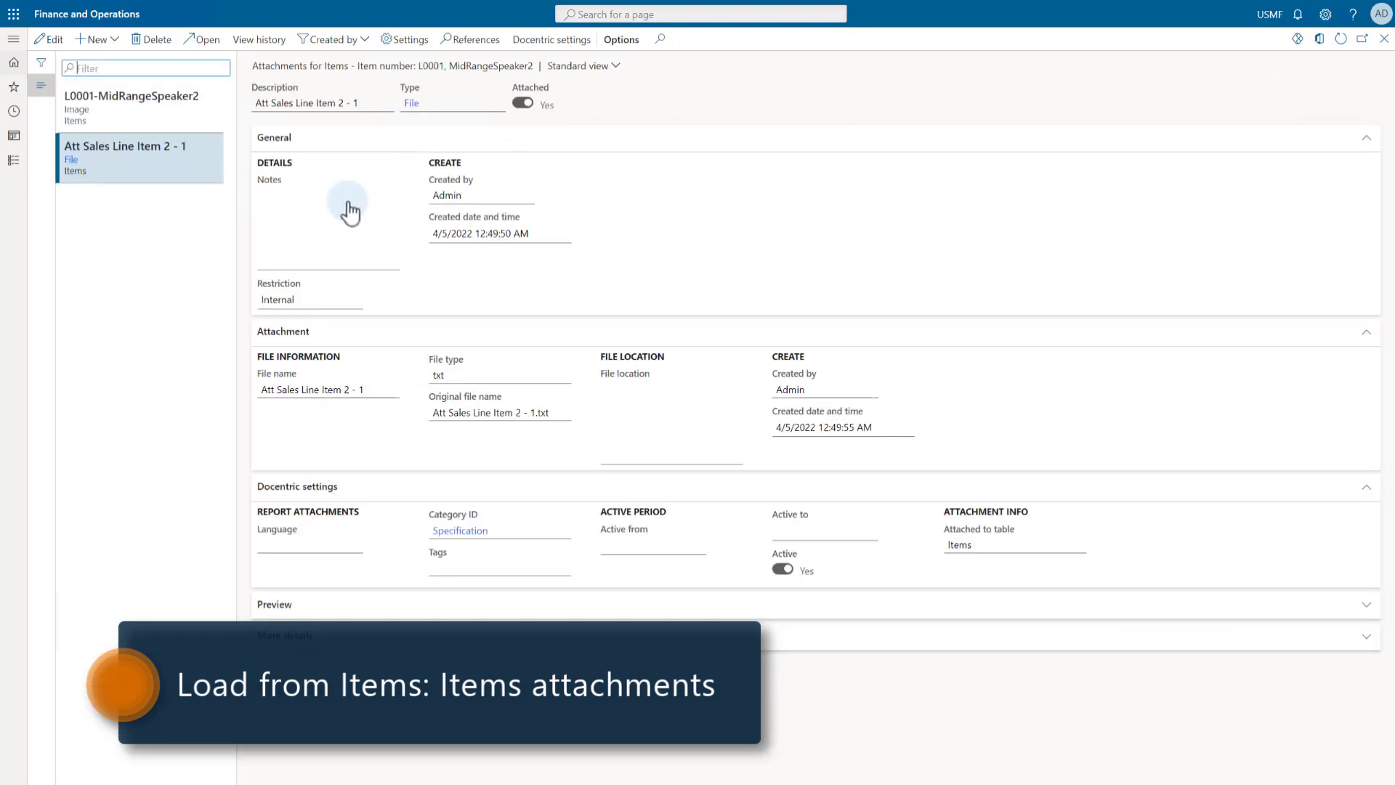
pyautogui.click(166, 107)
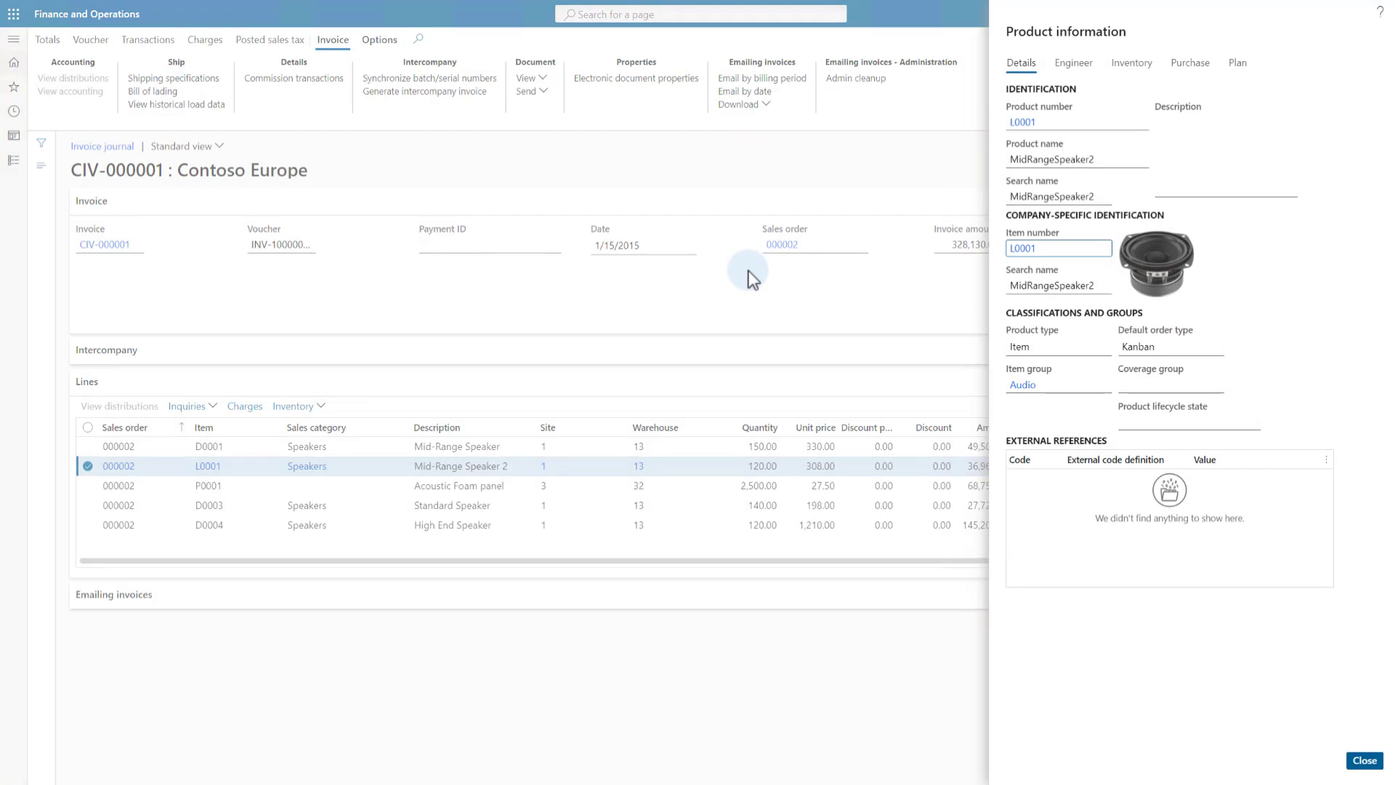
pyautogui.click(750, 276)
pyautogui.press('Escape')
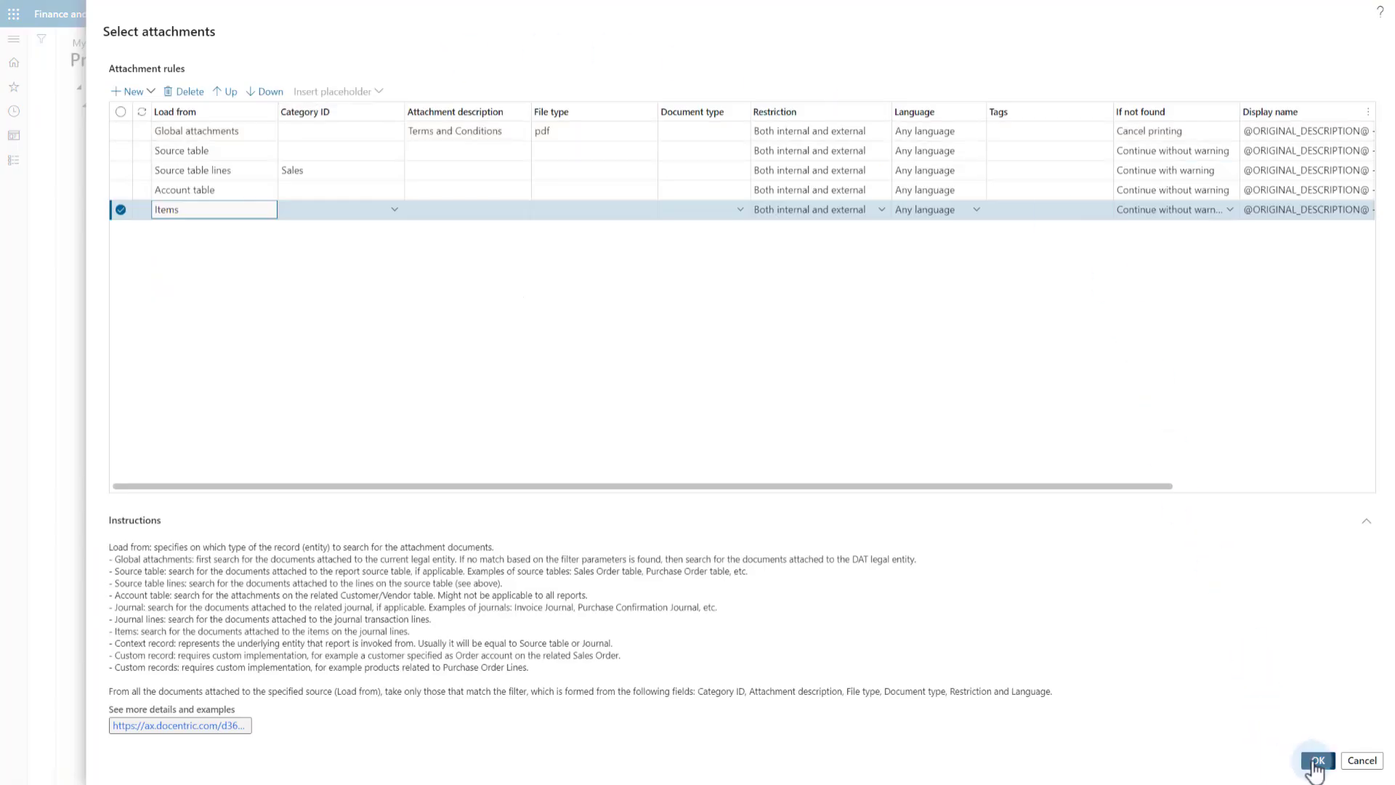
# Confirm the attachment rules and save the Docentric email print destination settings for the customer invoice.
pyautogui.click(1317, 763)
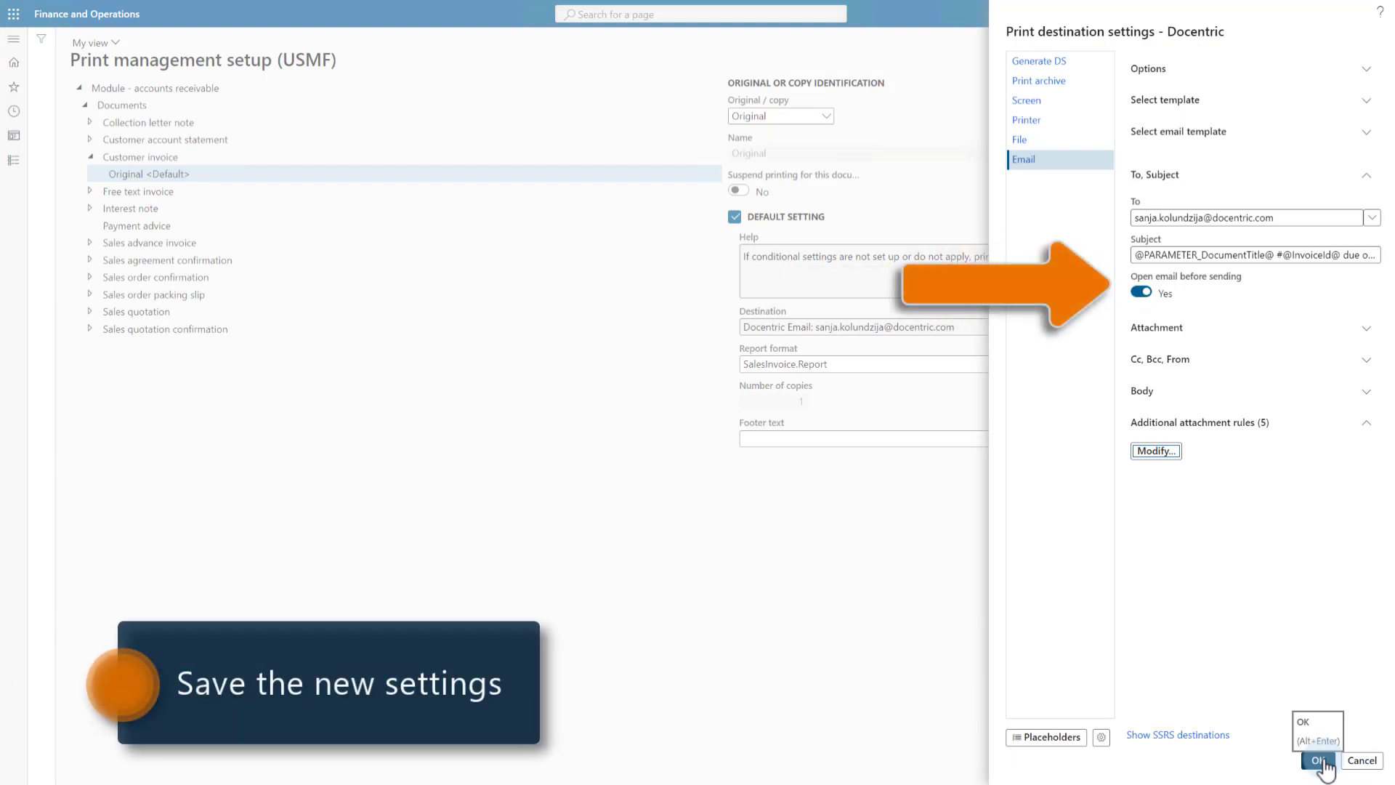
pyautogui.click(1318, 761)
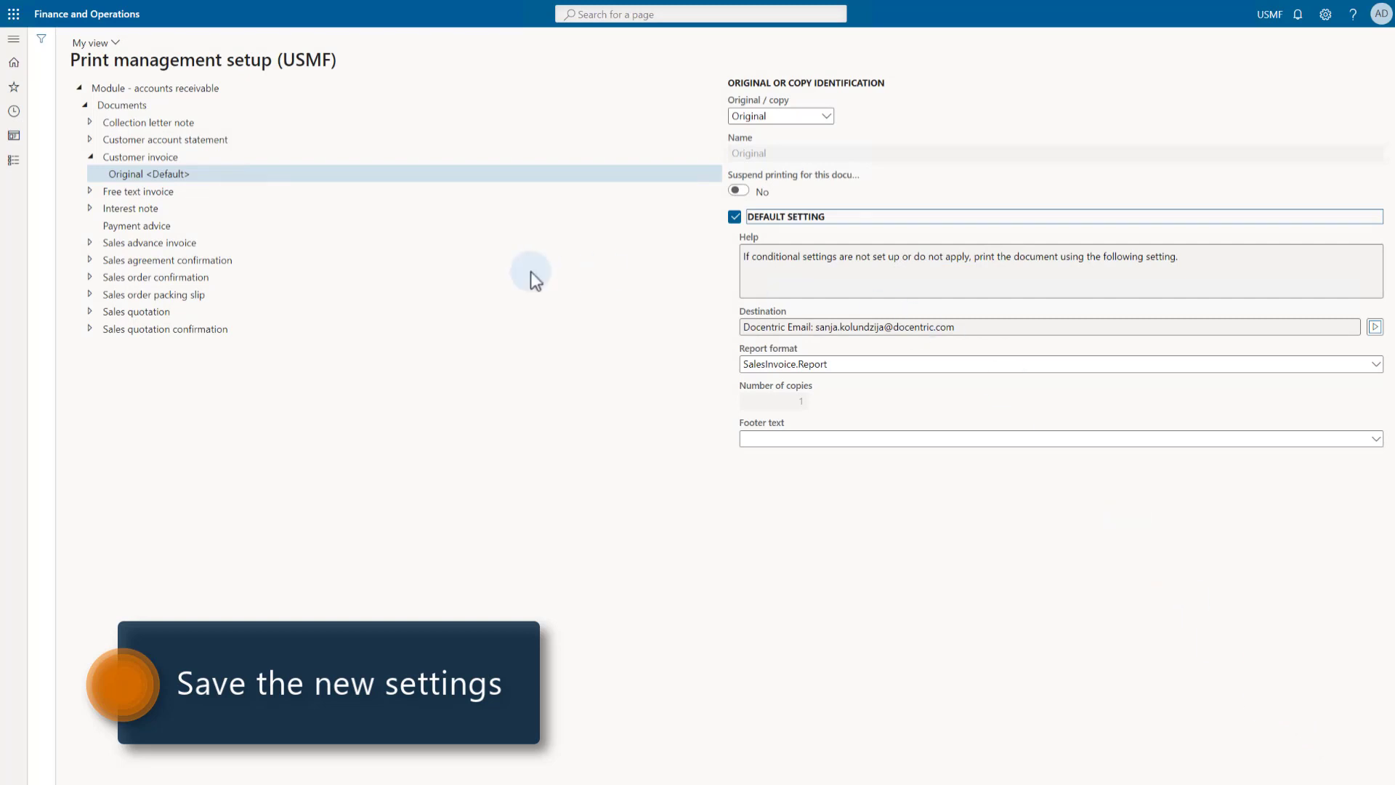
pyautogui.click(150, 157)
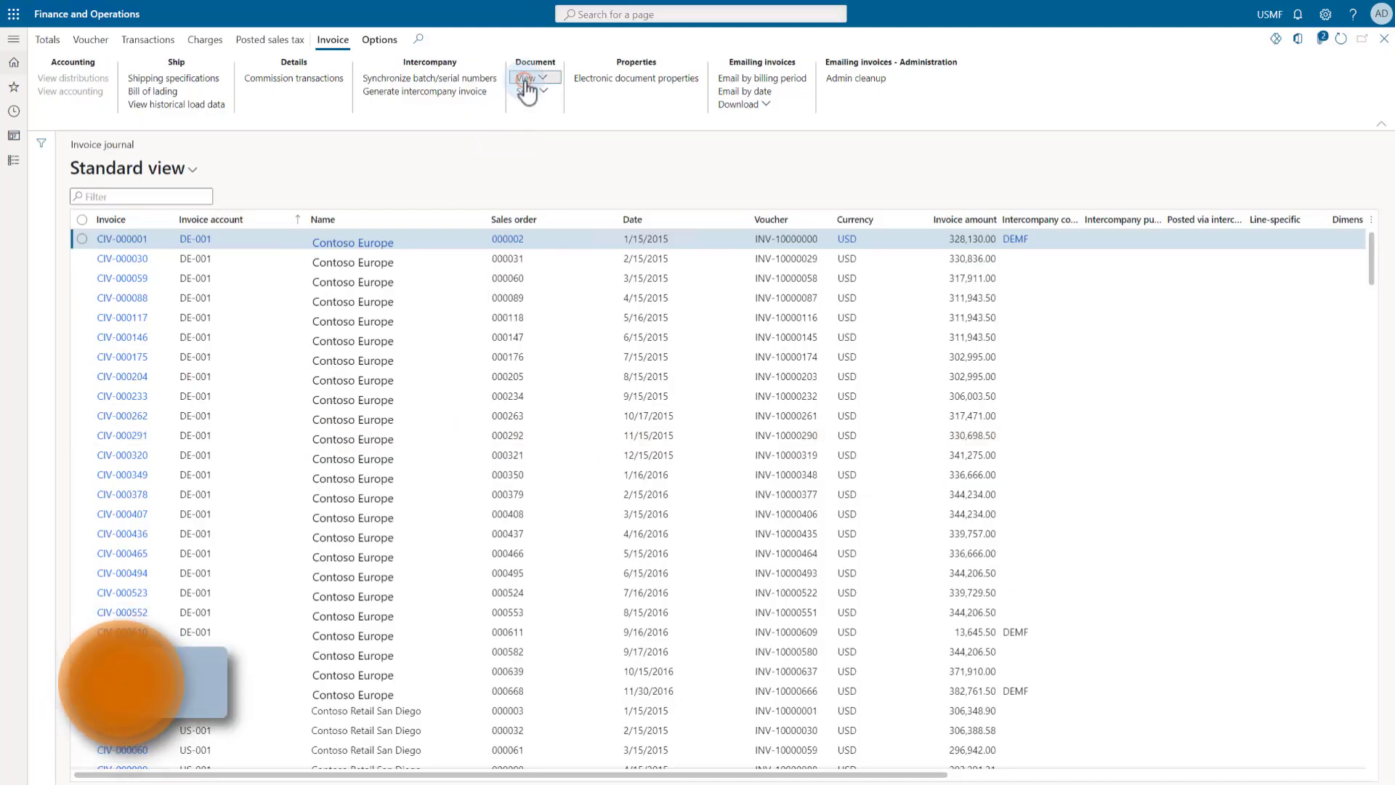
# Print the first invoice in the invoice journal and open the downloaded email message in Outlook.
pyautogui.click(529, 78)
pyautogui.click(539, 157)
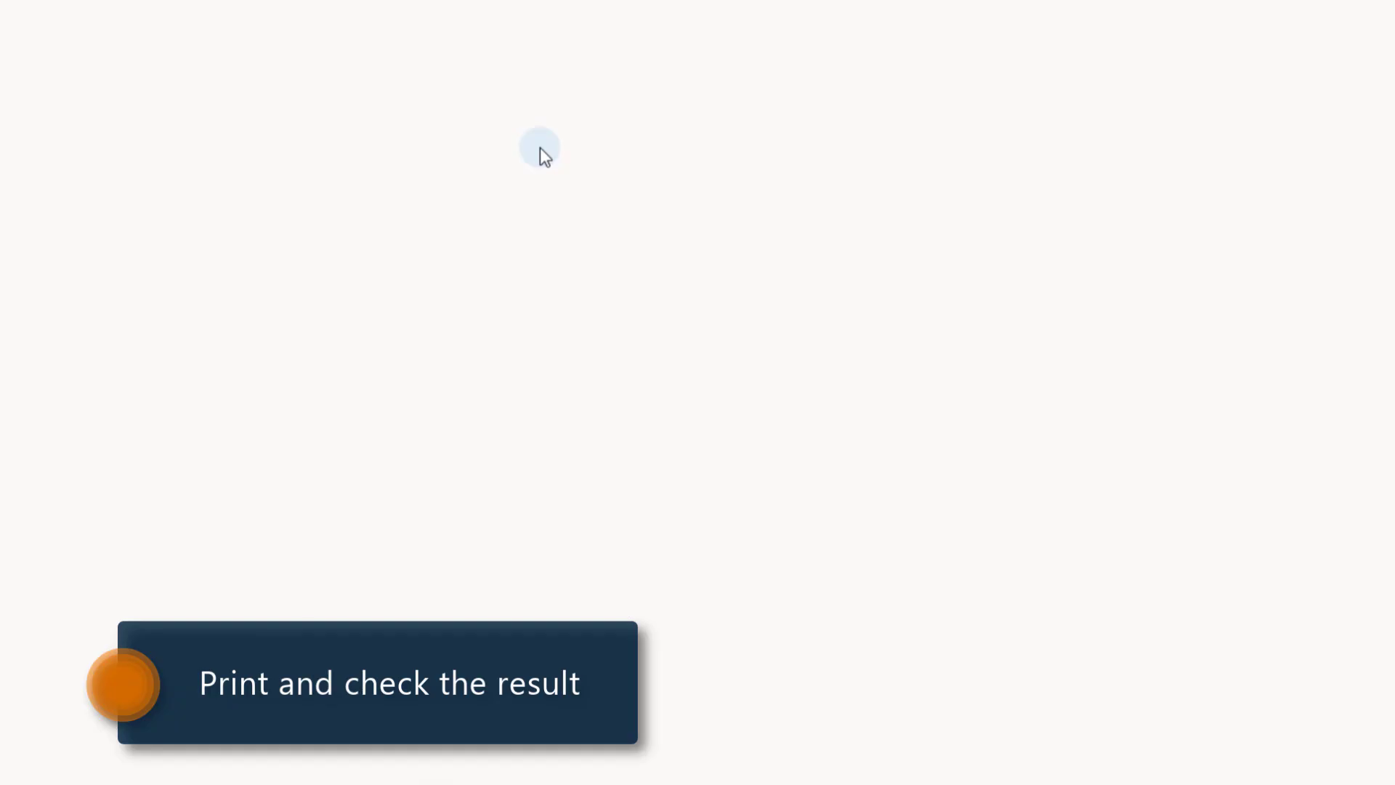
pyautogui.click(205, 770)
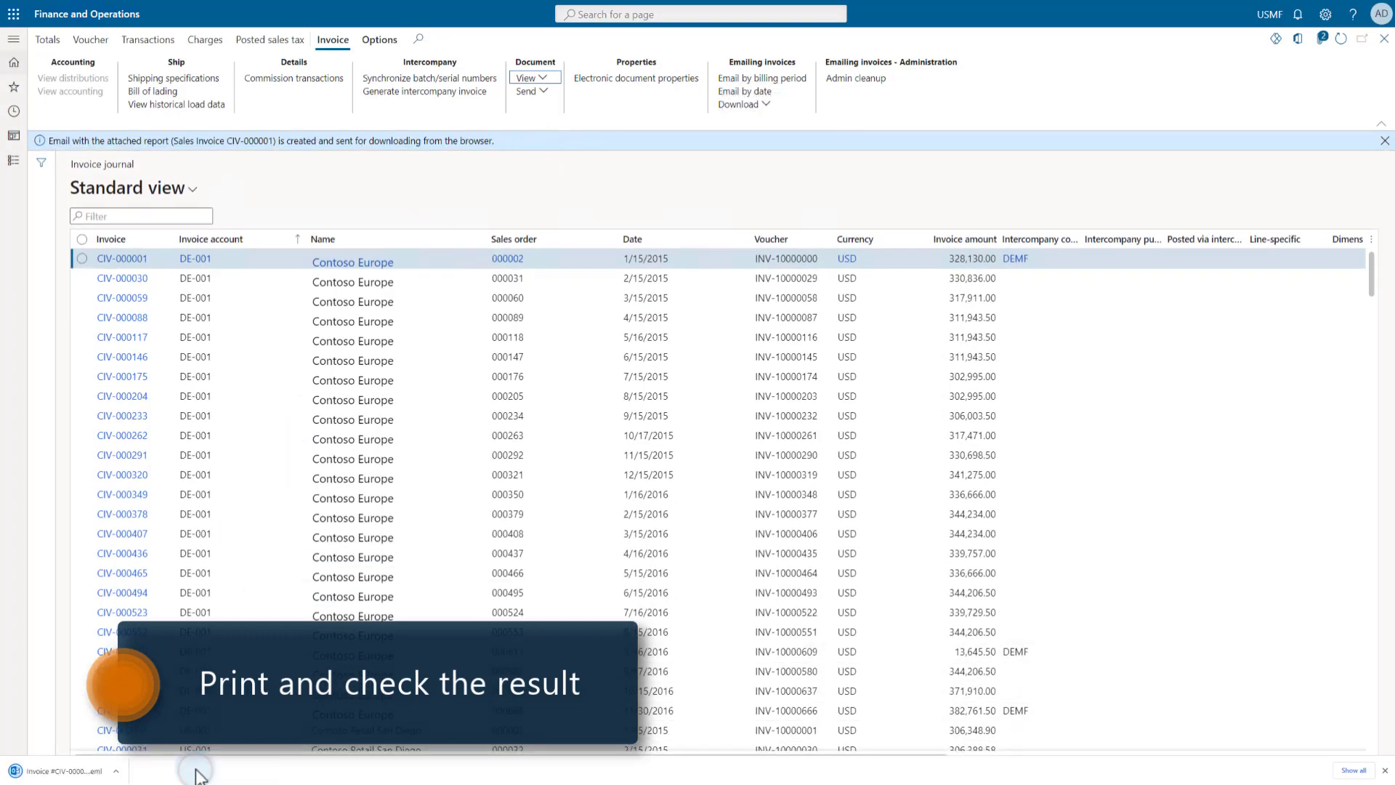
pyautogui.click(55, 770)
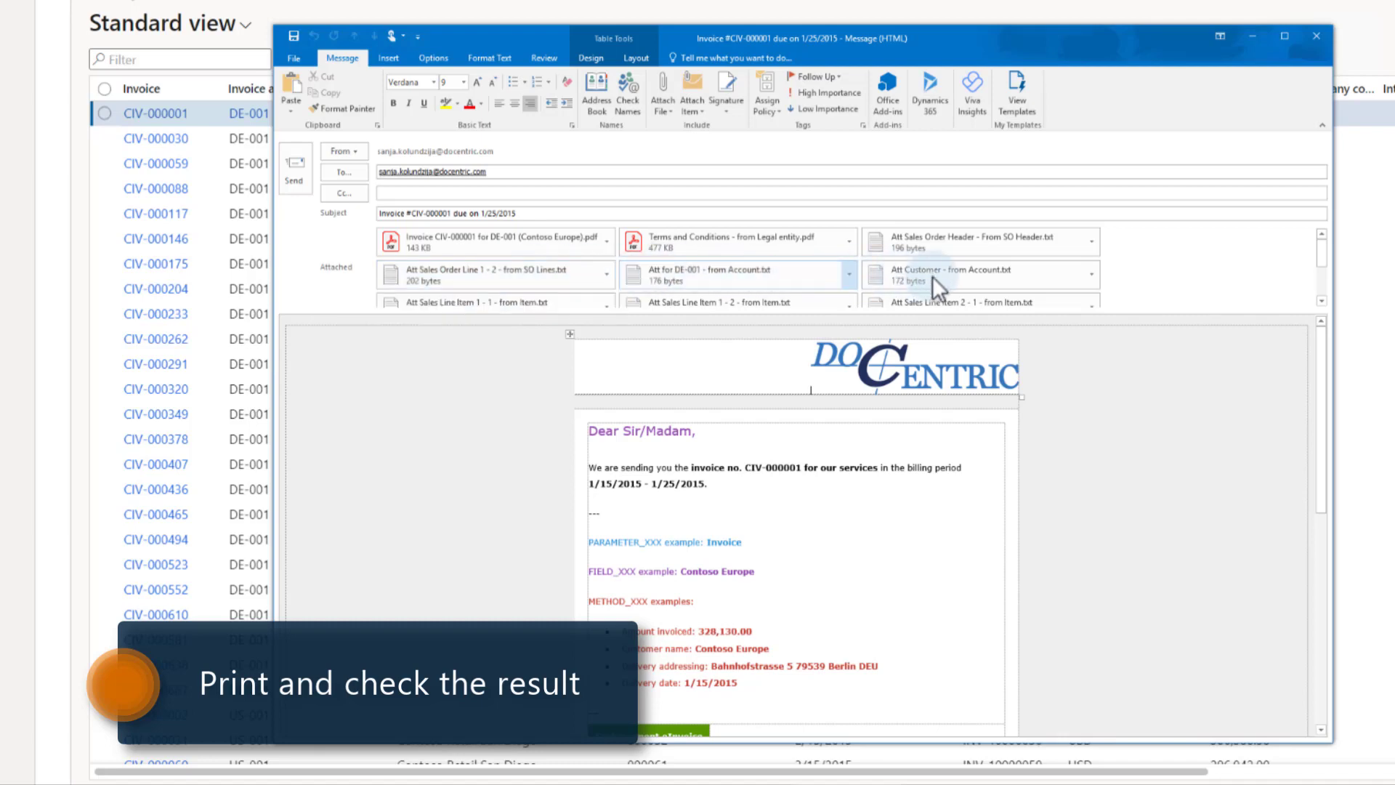
# Look through the complete list of files attached to the generated invoice email.
pyautogui.click(1321, 302)
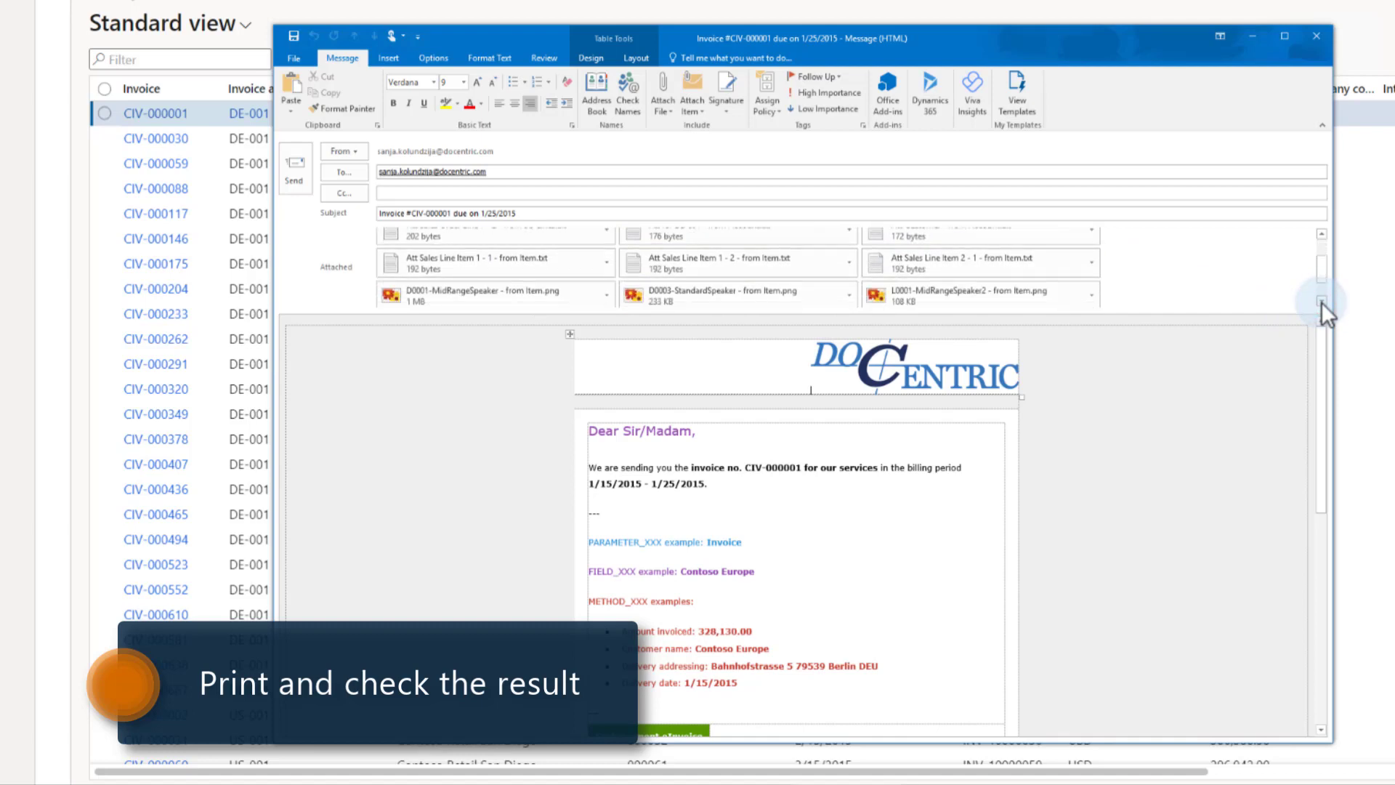
pyautogui.click(1320, 302)
pyautogui.click(1321, 302)
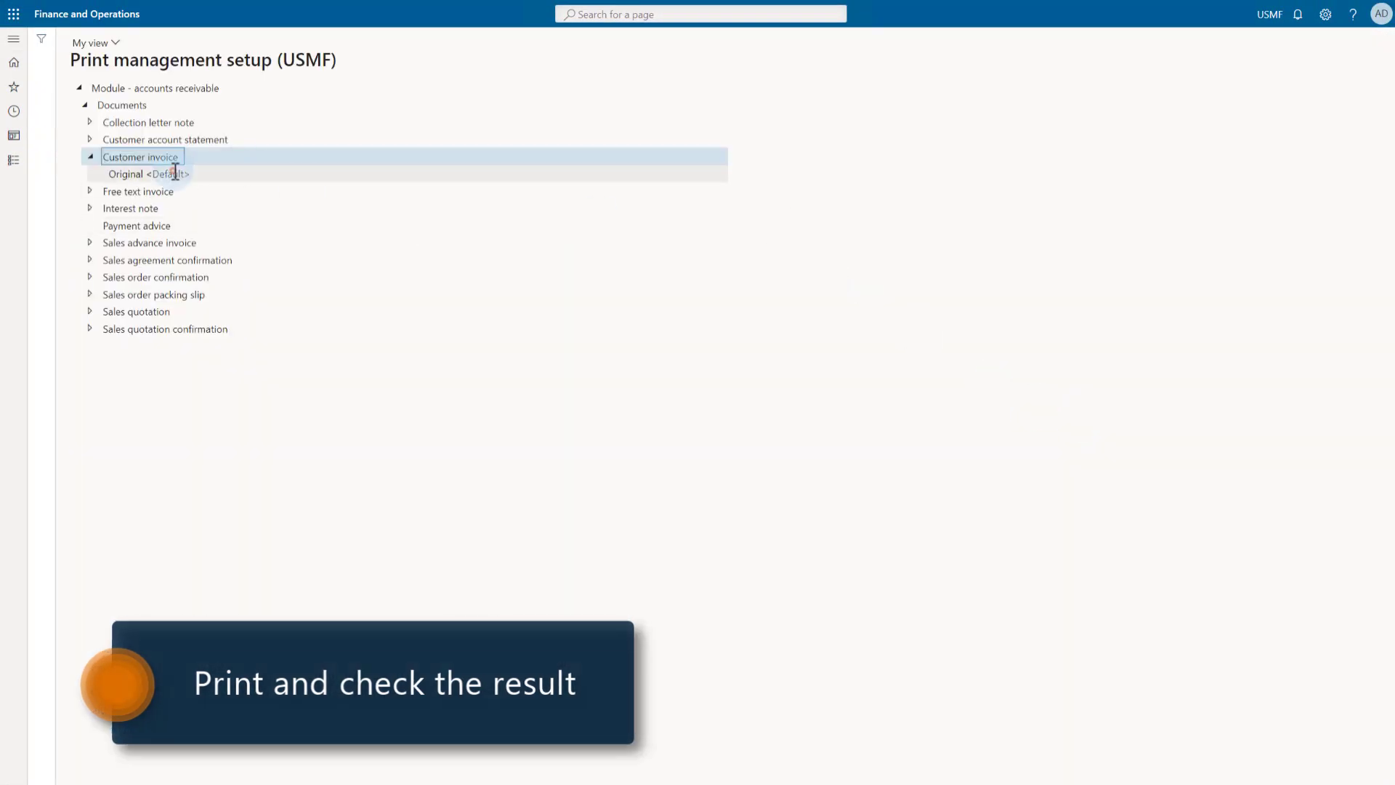
# Set the category of the Items attachment rule for the original customer invoice to Specification and save the email print destination settings.
pyautogui.click(174, 173)
pyautogui.click(1370, 326)
pyautogui.click(1341, 371)
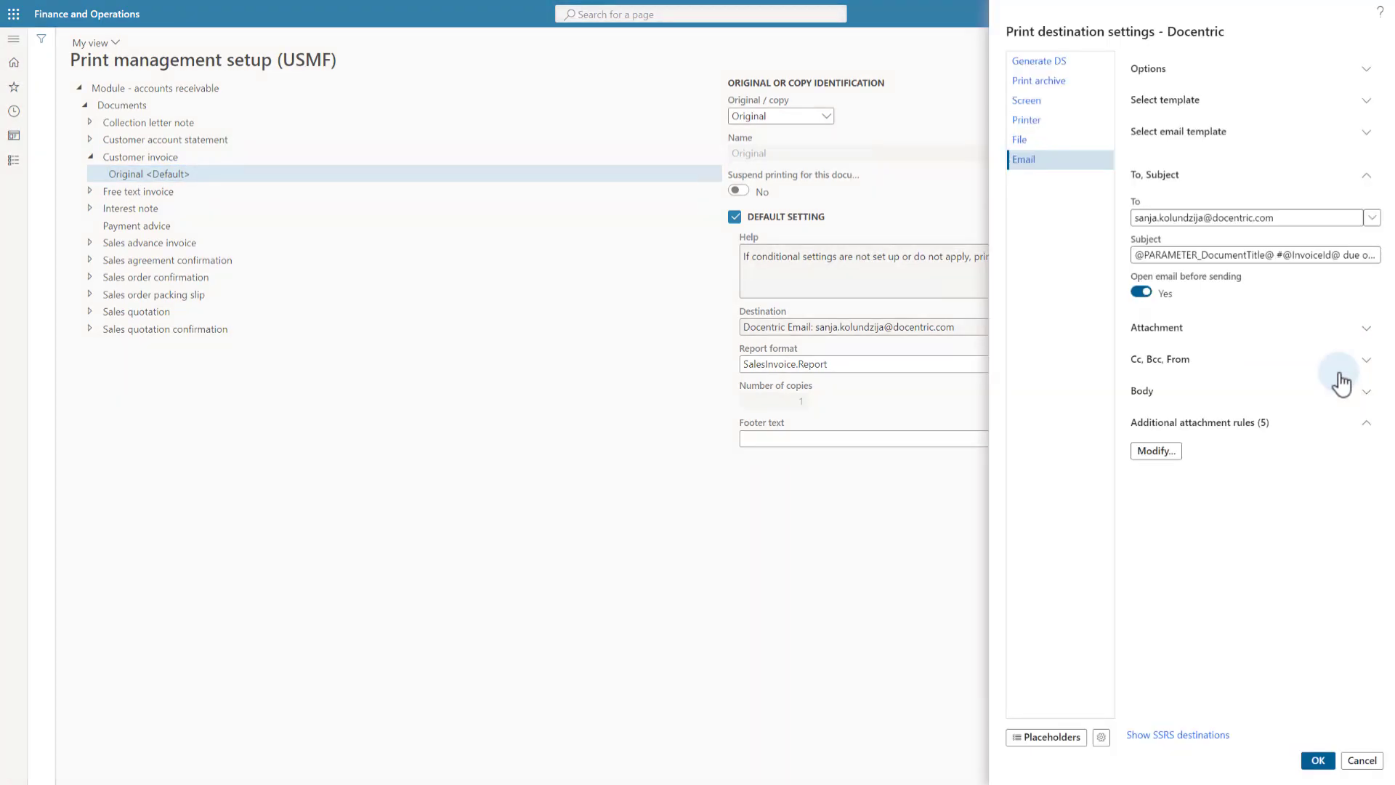
pyautogui.click(1160, 453)
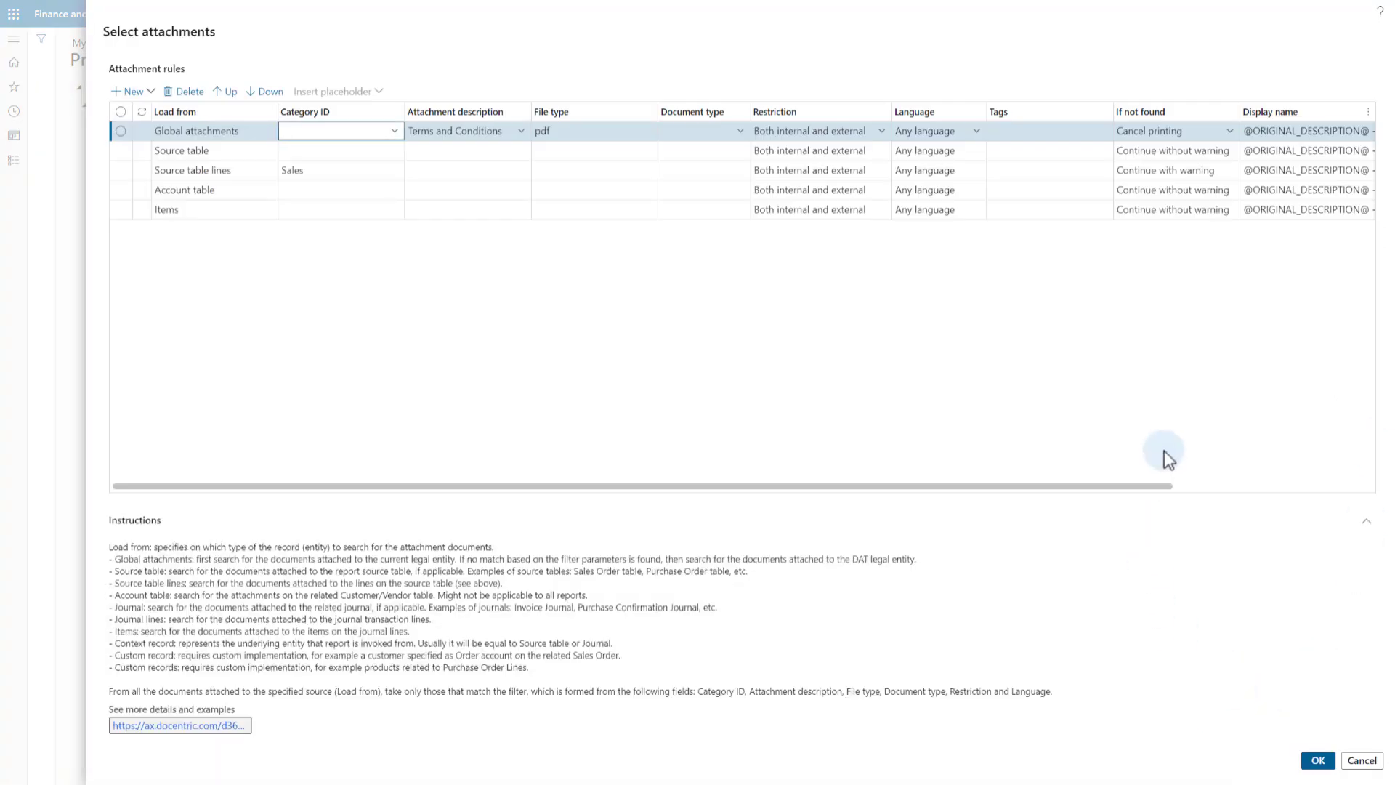
pyautogui.click(377, 211)
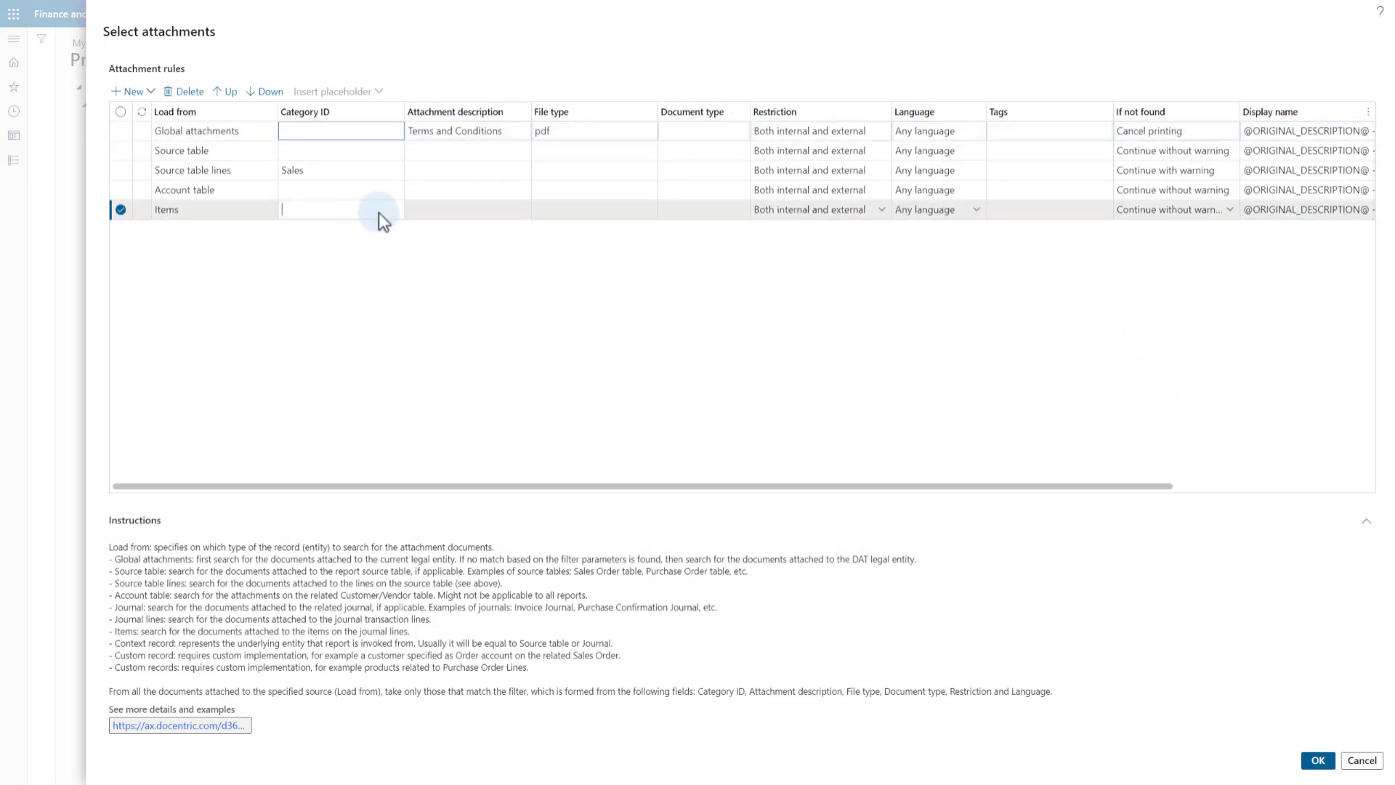
pyautogui.click(393, 210)
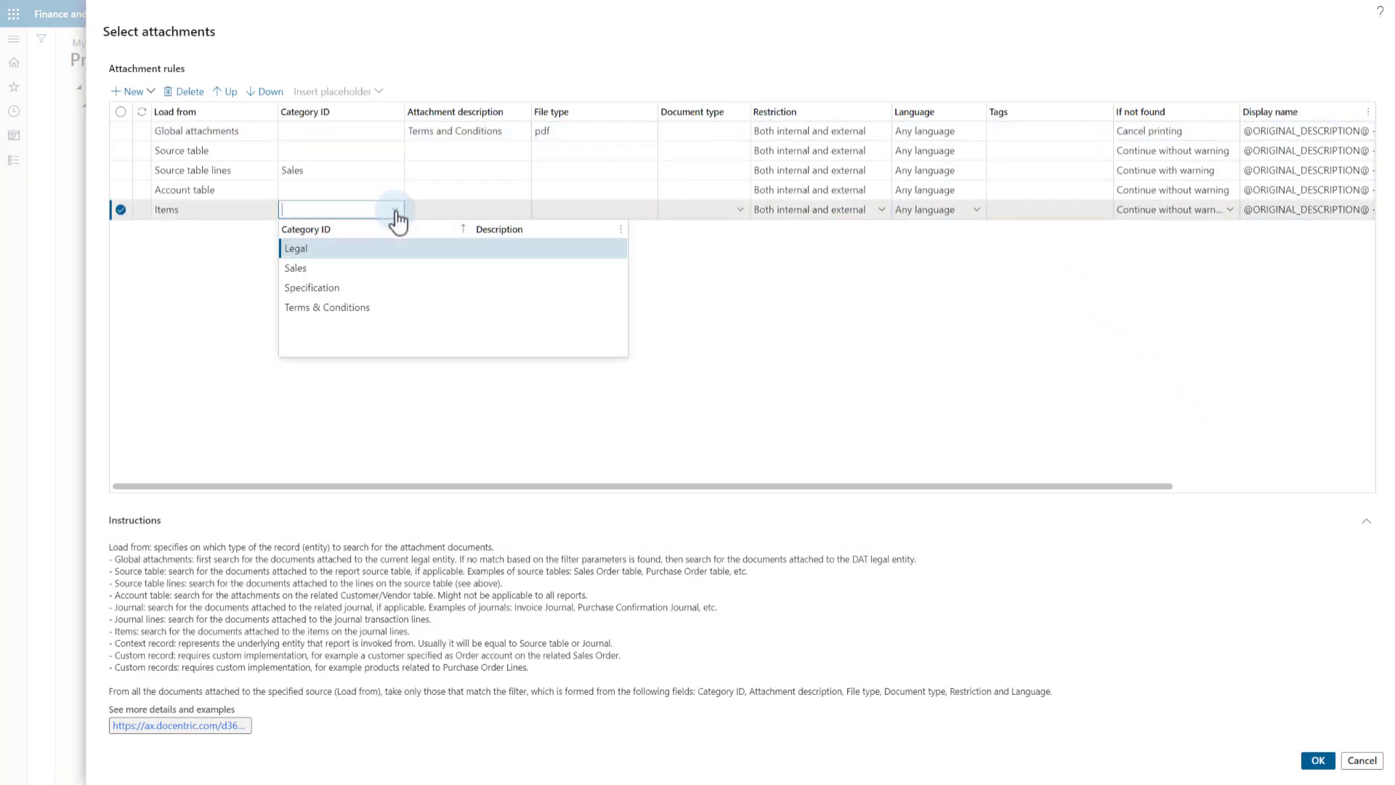
pyautogui.click(341, 288)
pyautogui.click(1317, 760)
pyautogui.click(1317, 759)
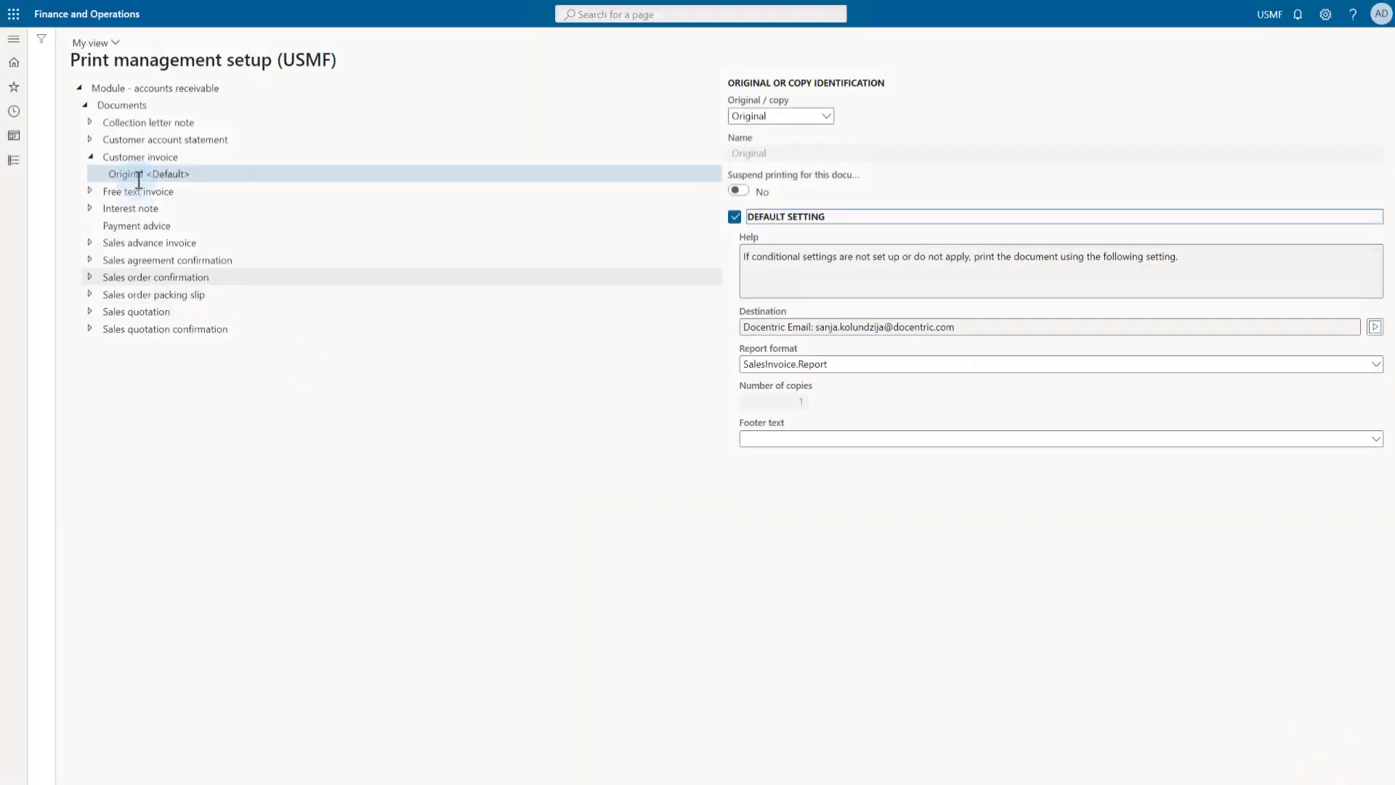
pyautogui.click(140, 158)
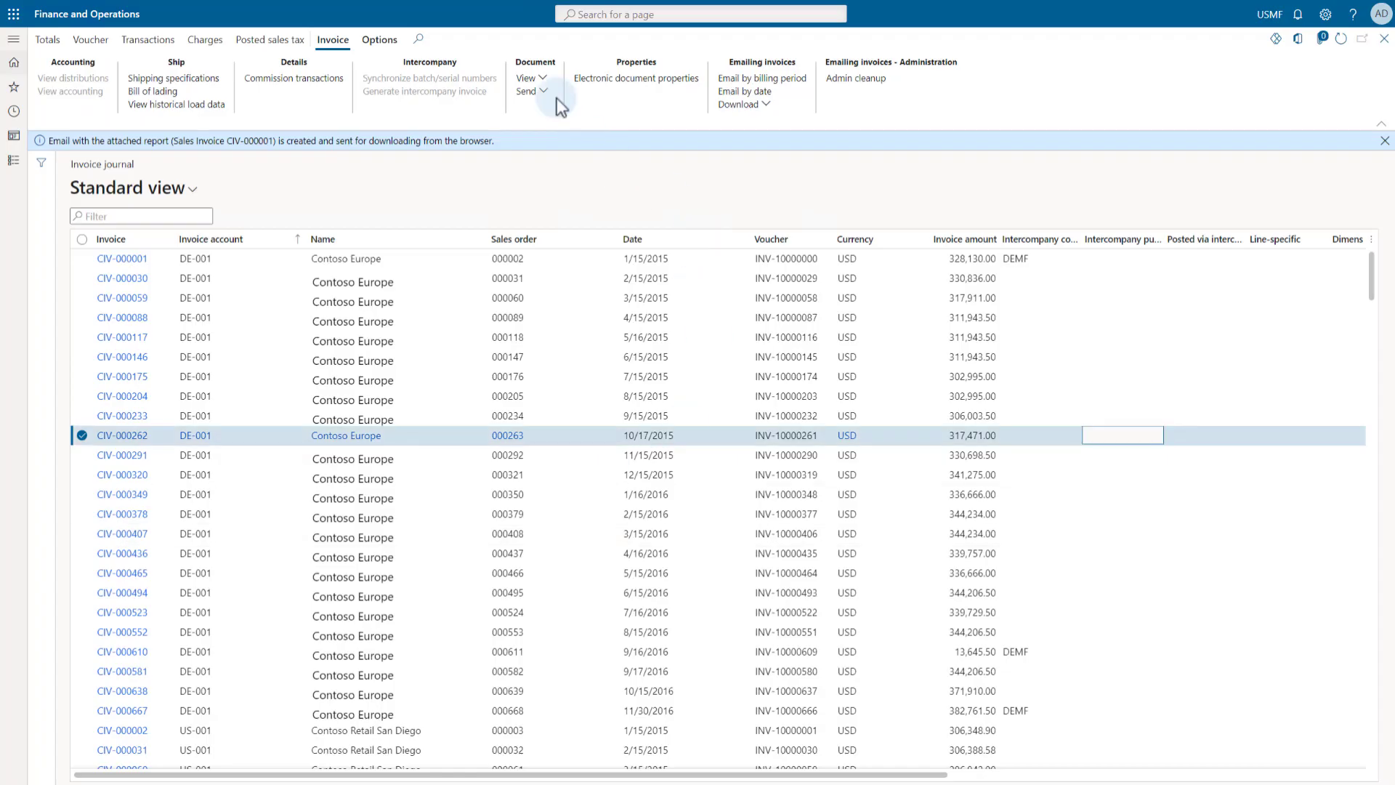
# Print the selected Contoso Europe invoice dated 10/17/2015 from the invoice journal, keep the downloaded email file and open it.
pyautogui.click(543, 78)
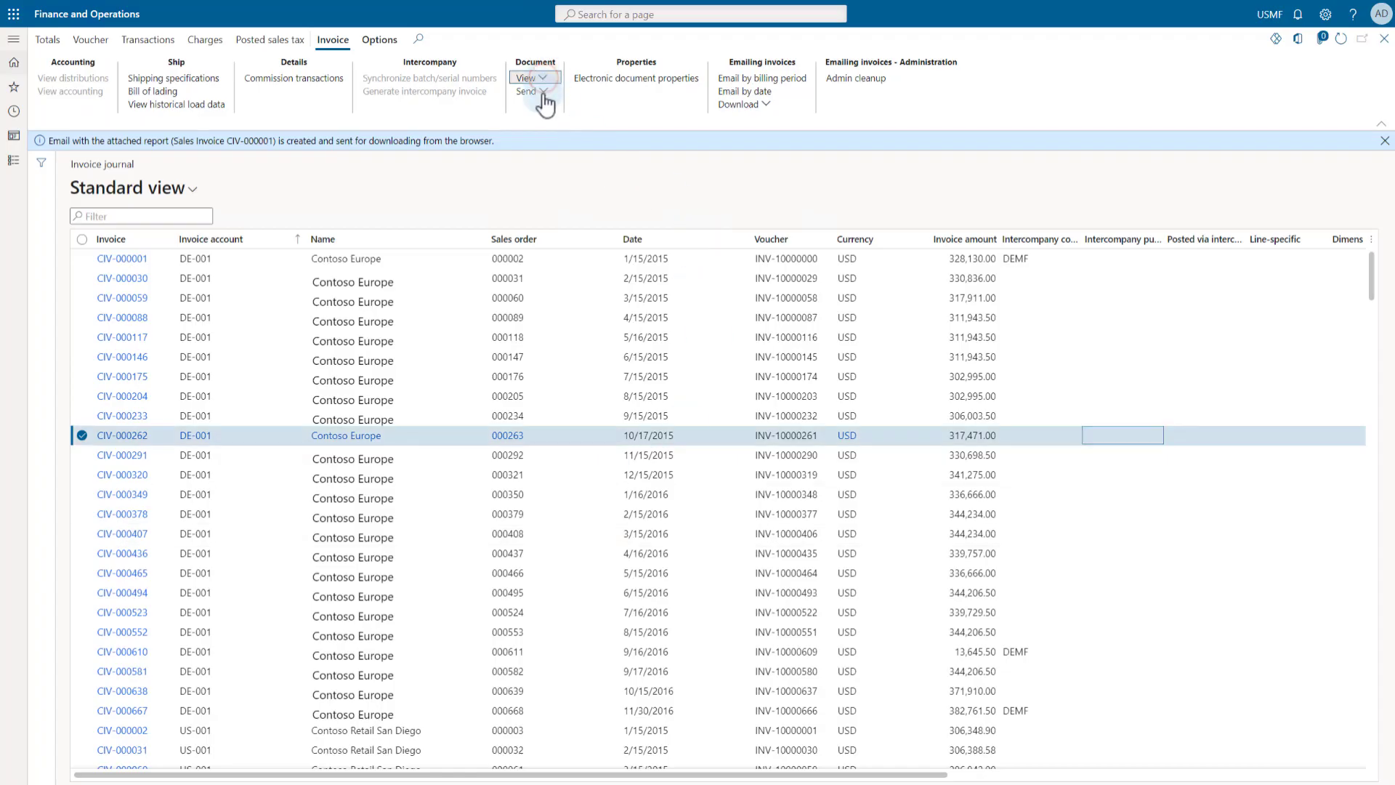
pyautogui.click(552, 134)
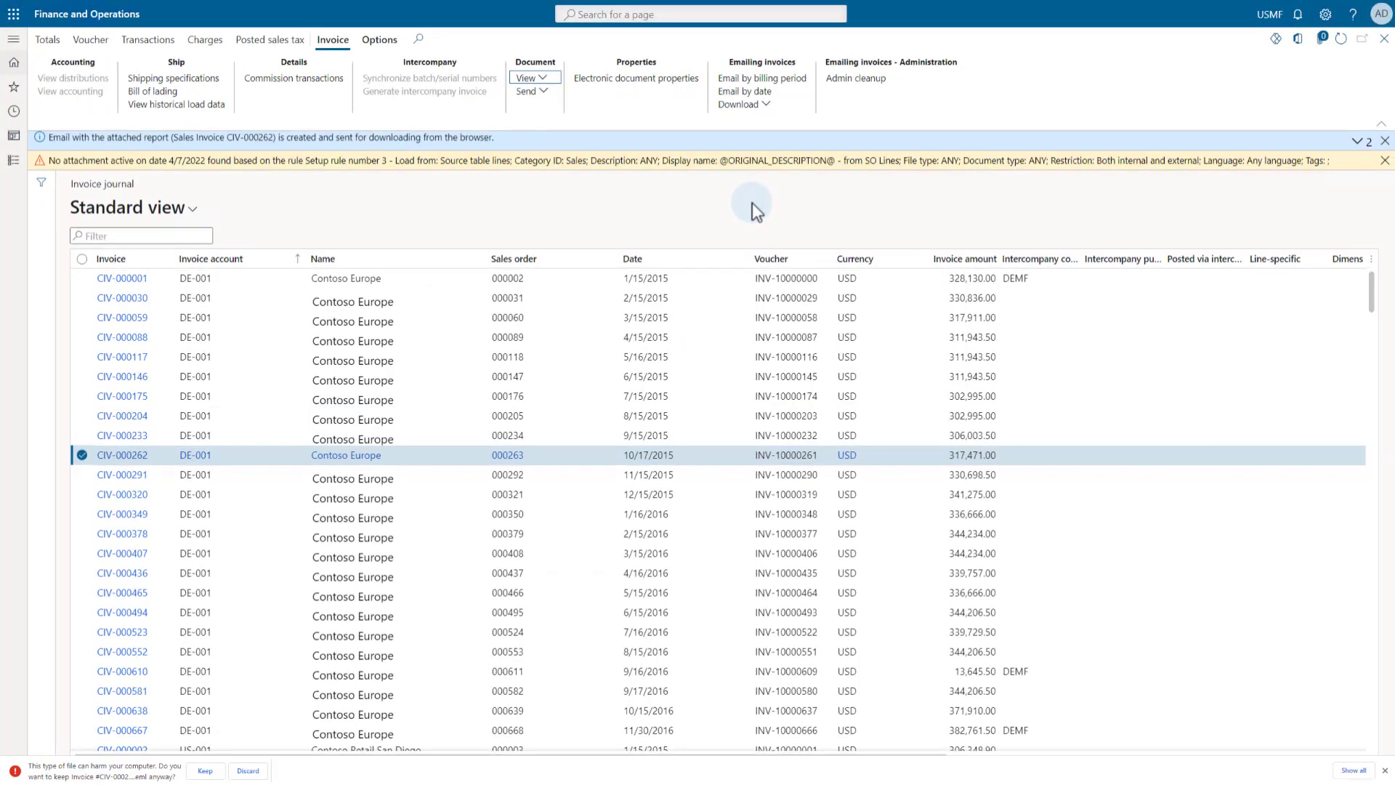
pyautogui.click(205, 770)
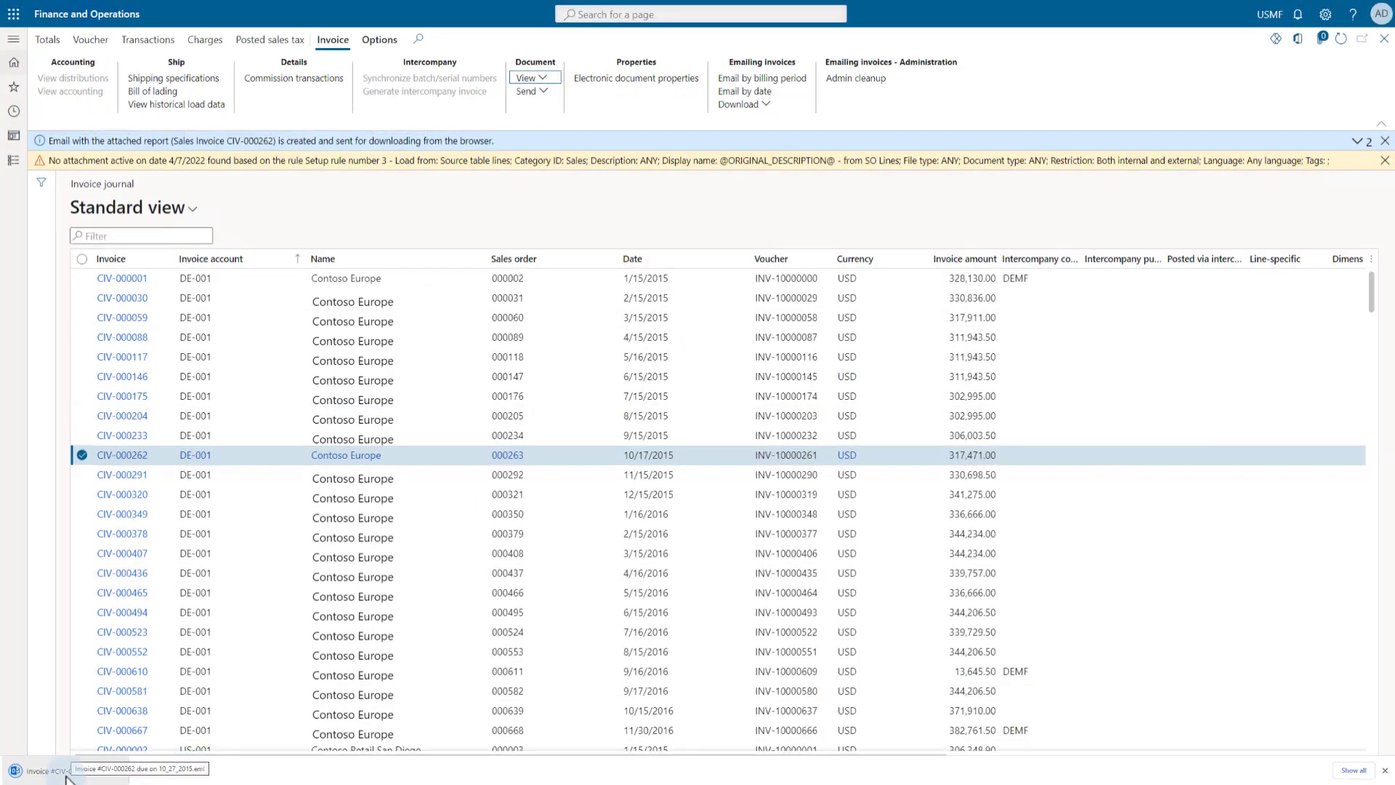
pyautogui.click(67, 776)
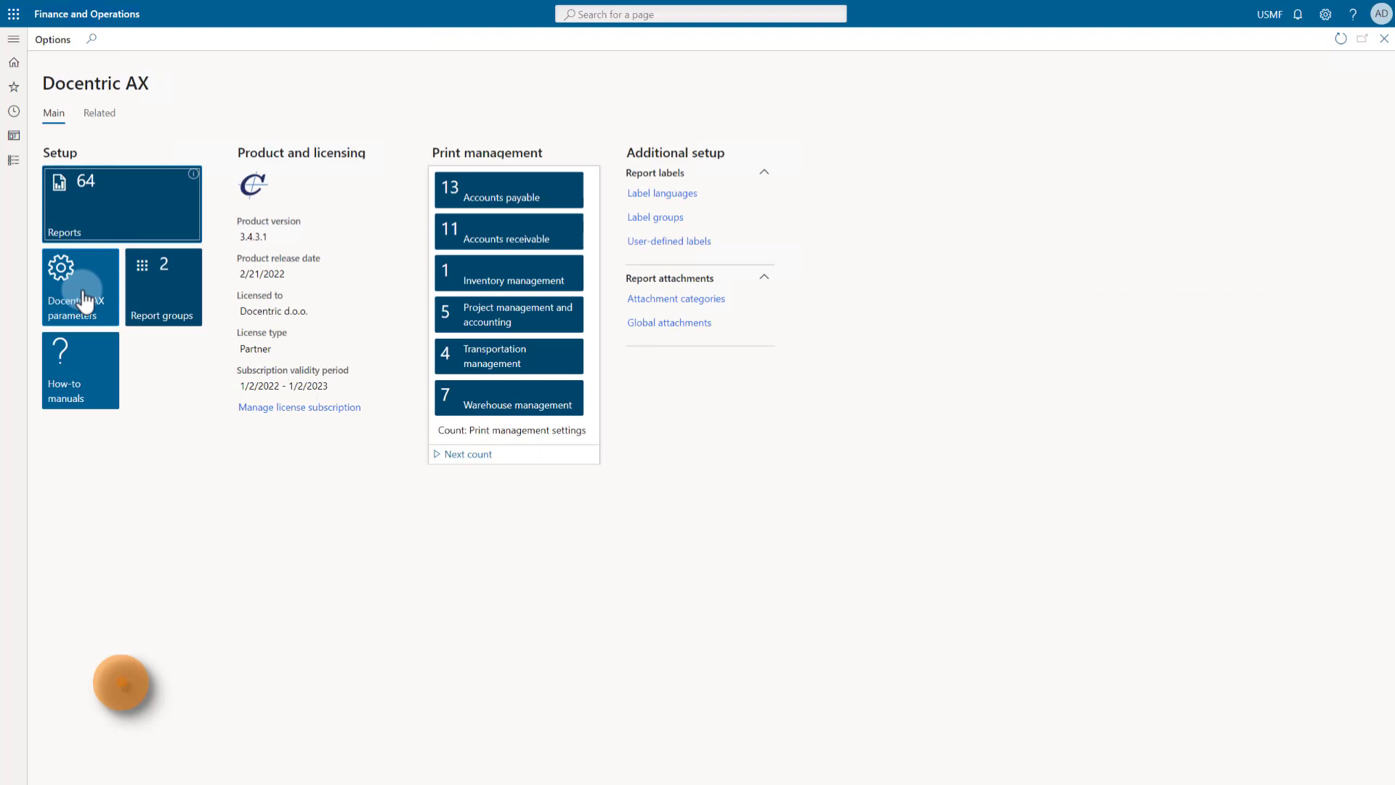
# Open the online how-to manuals from the Docentric AX parameters, filter the contents by "attach" and open the Report Attachments article.
pyautogui.click(84, 299)
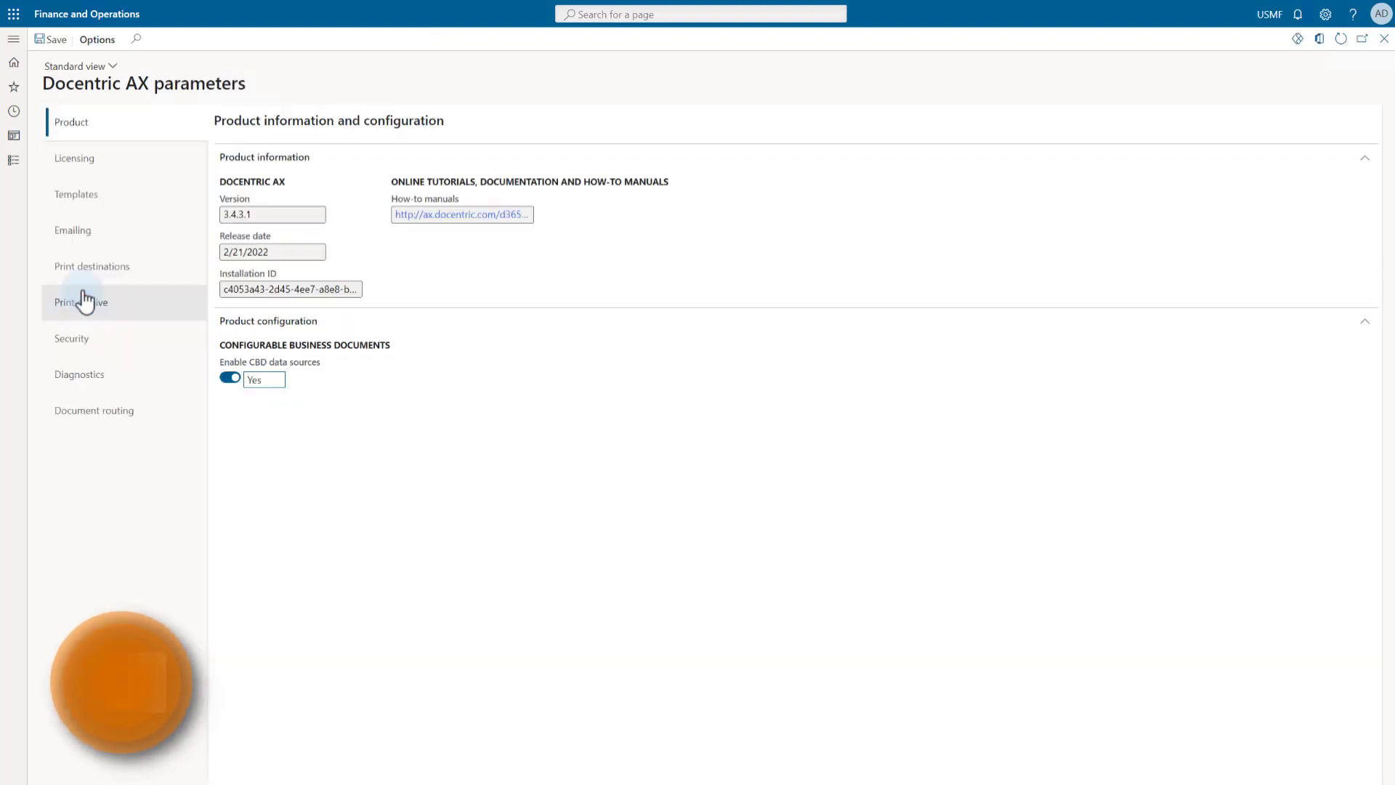
pyautogui.click(445, 225)
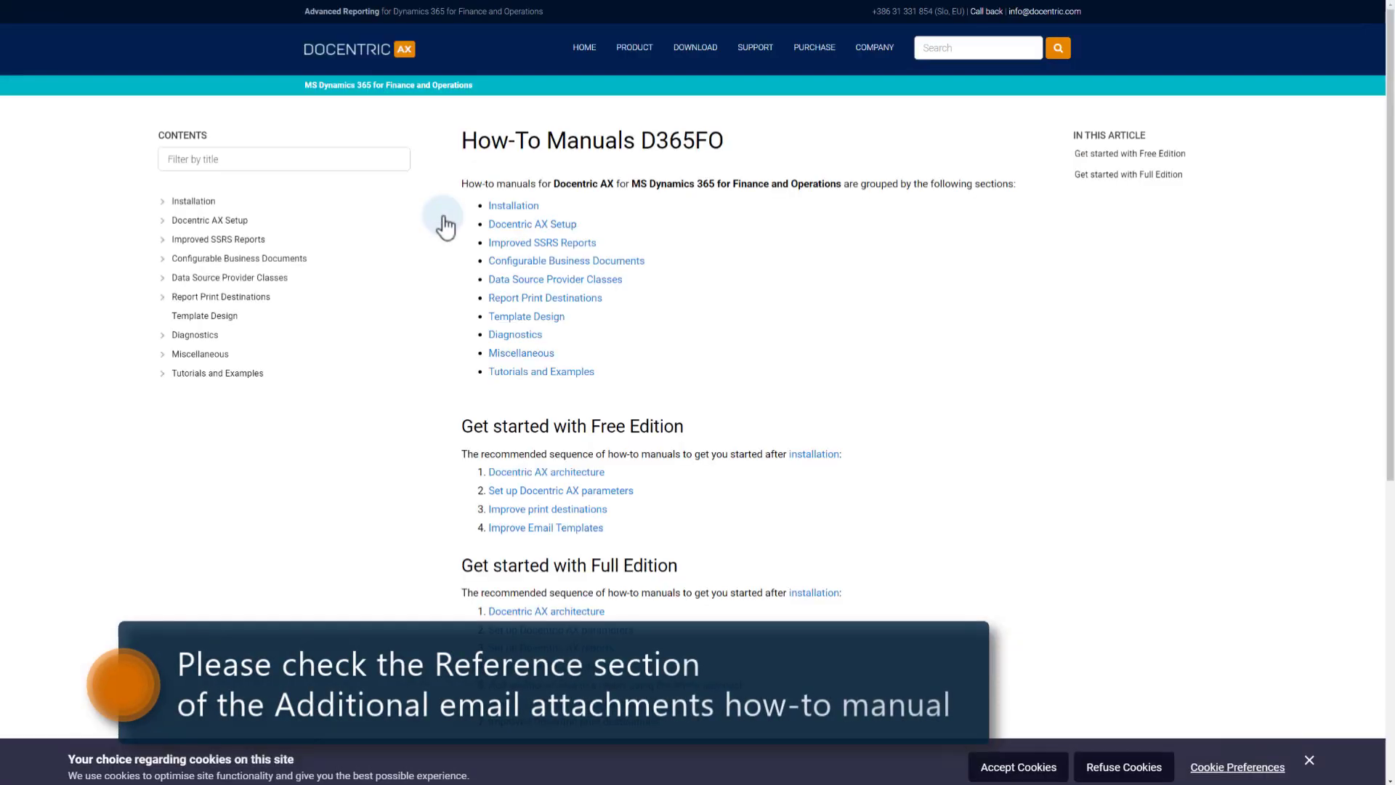
pyautogui.click(254, 161)
pyautogui.write('attach')
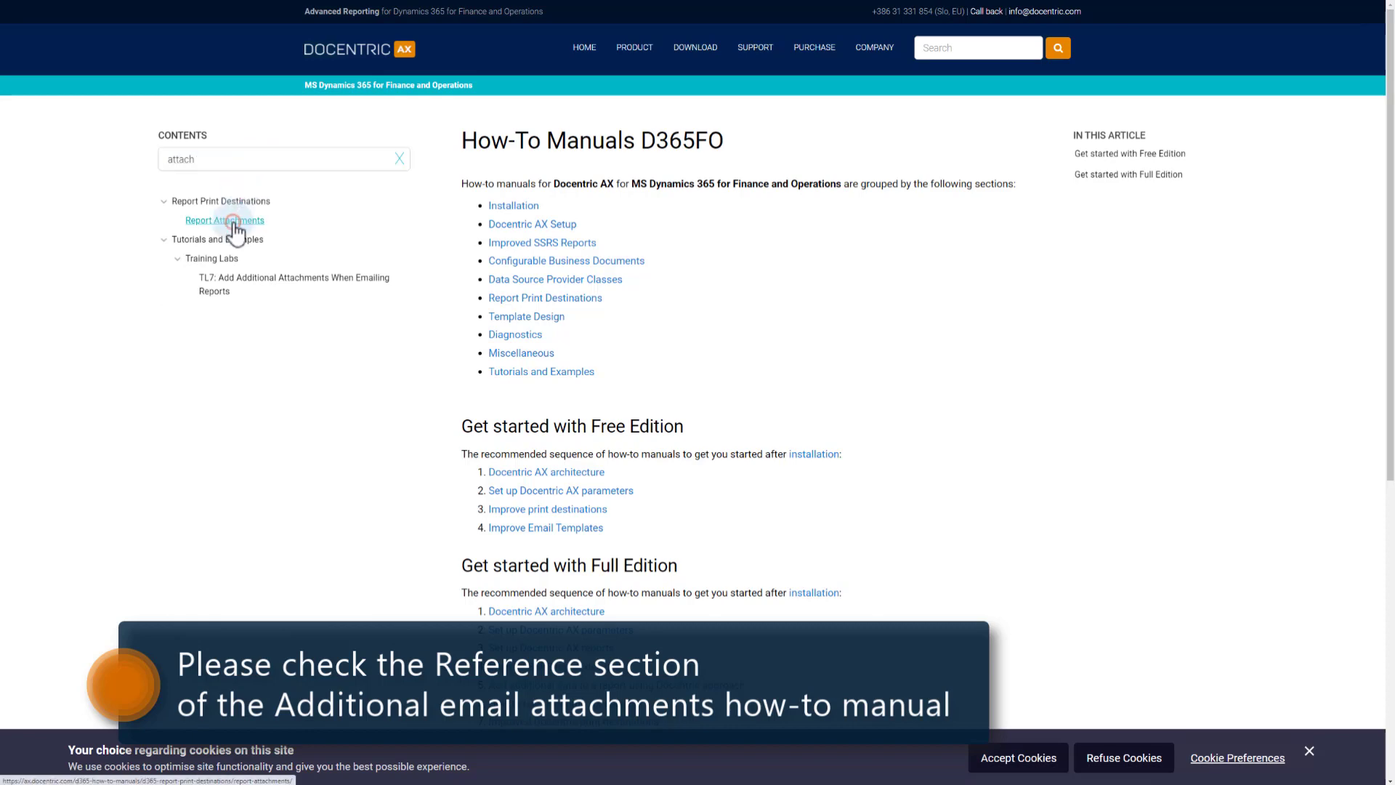
pyautogui.click(233, 223)
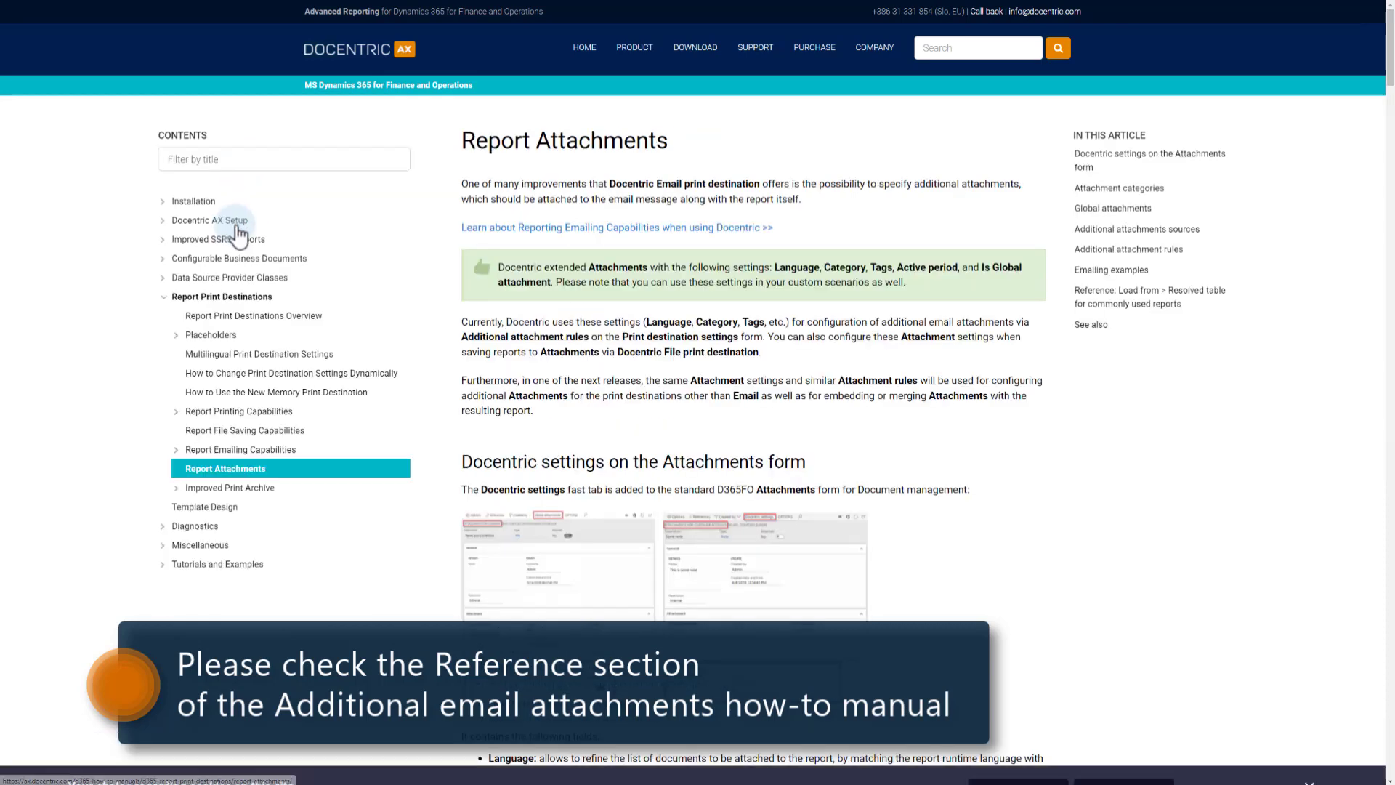
# Examine the article's Load from and resolved table reference for commonly used reports, from Sales Invoice through Project invoice.
pyautogui.click(1126, 298)
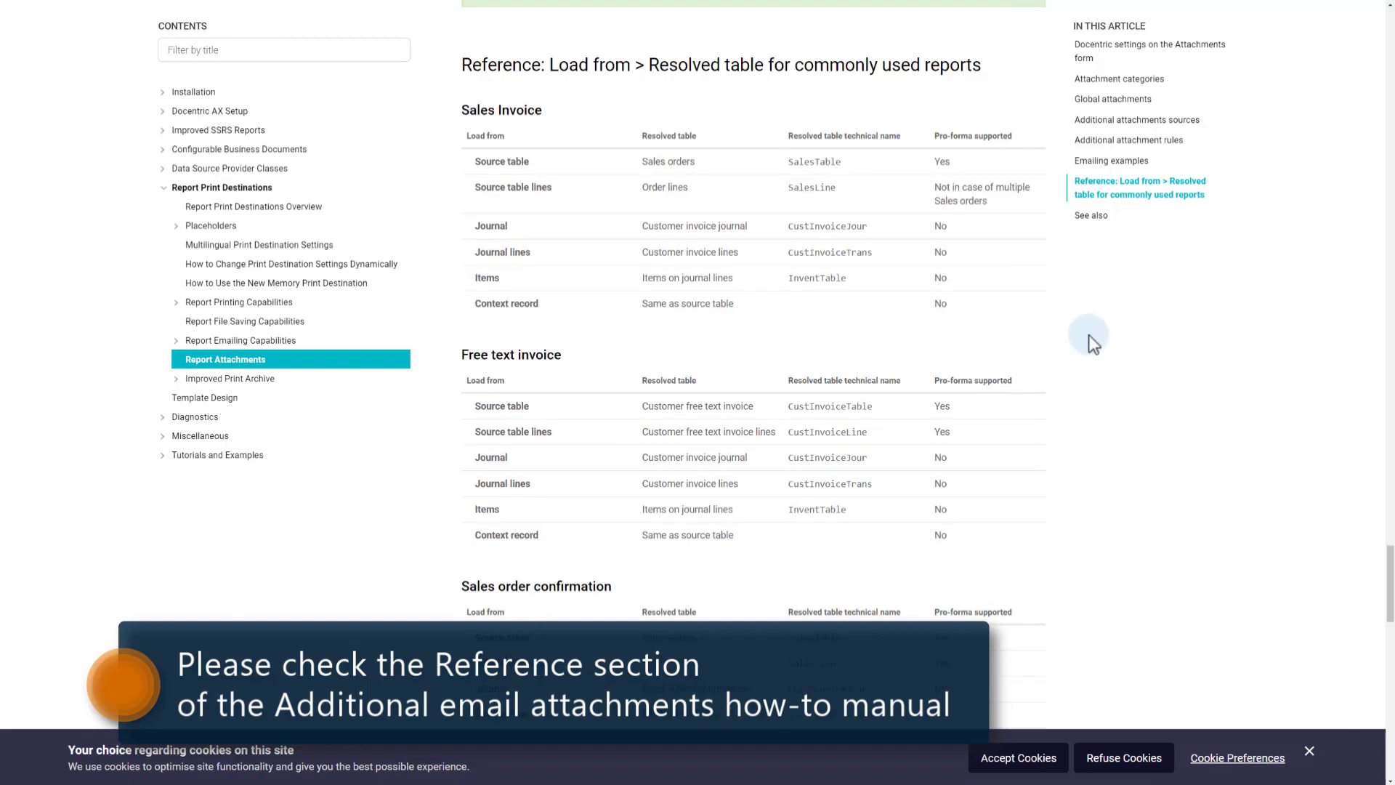
pyautogui.scroll(-8, 1067, 334)
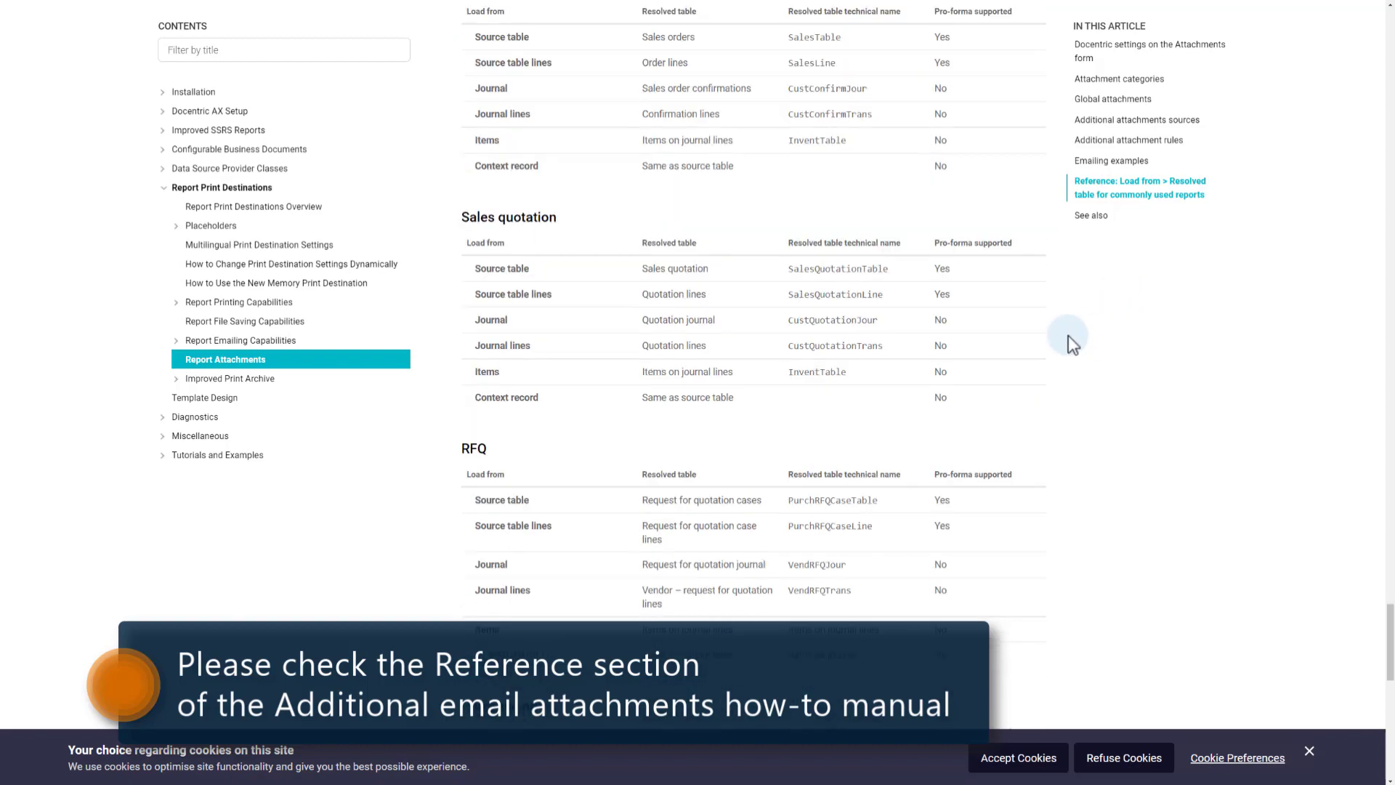
pyautogui.scroll(-9, 1068, 334)
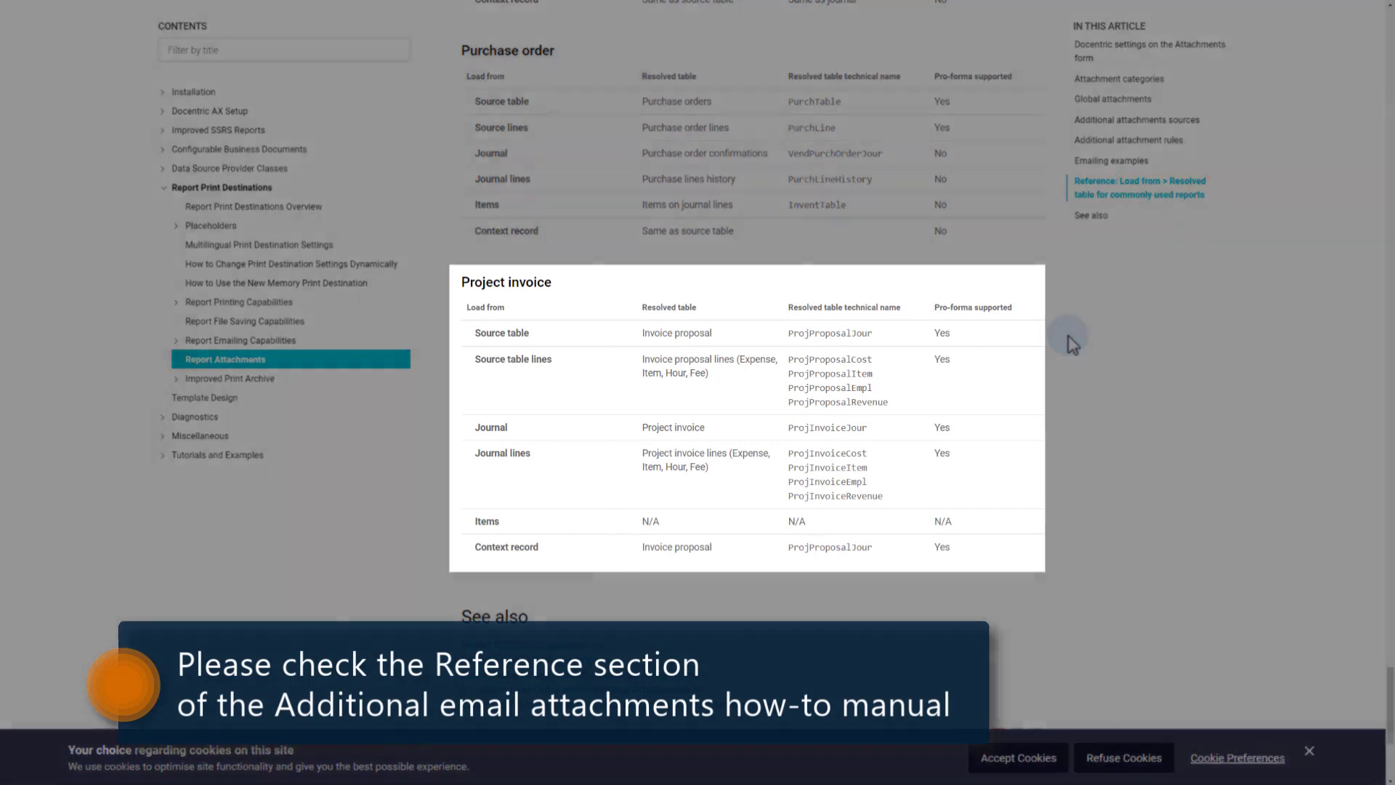